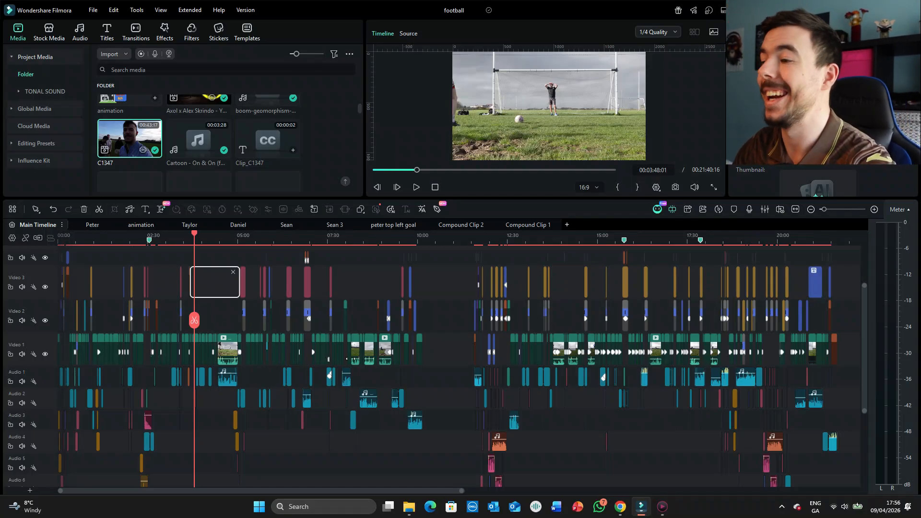
Step: Examine the football edit's main timeline, from the whole project down to the opening minute's video, title and audio tracks
click(834, 209)
click(103, 291)
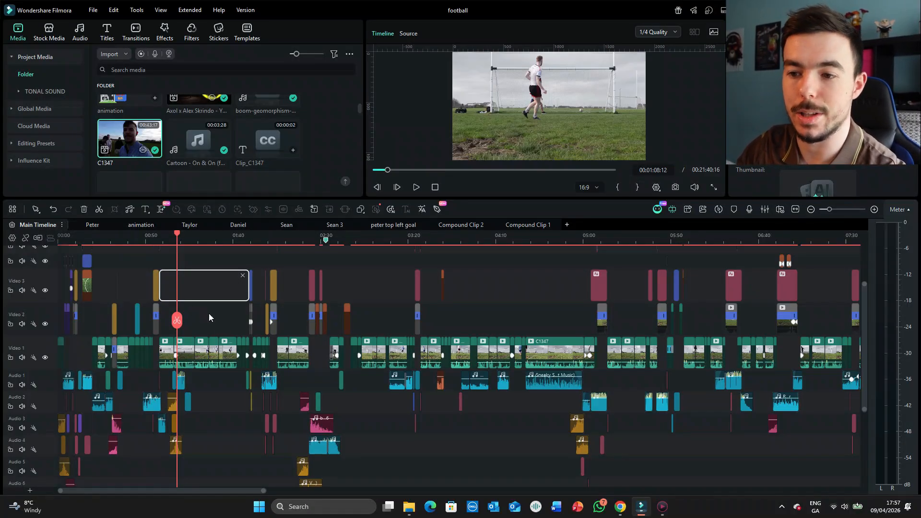
click(209, 316)
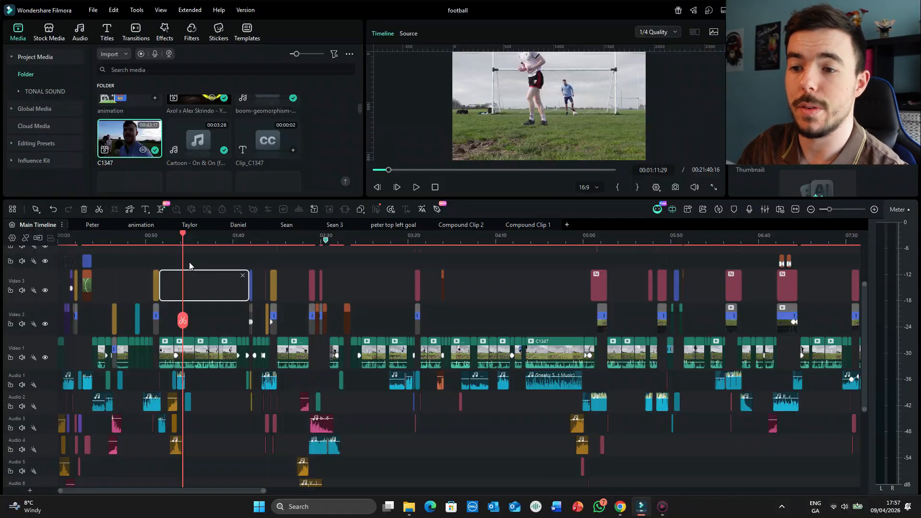
click(189, 262)
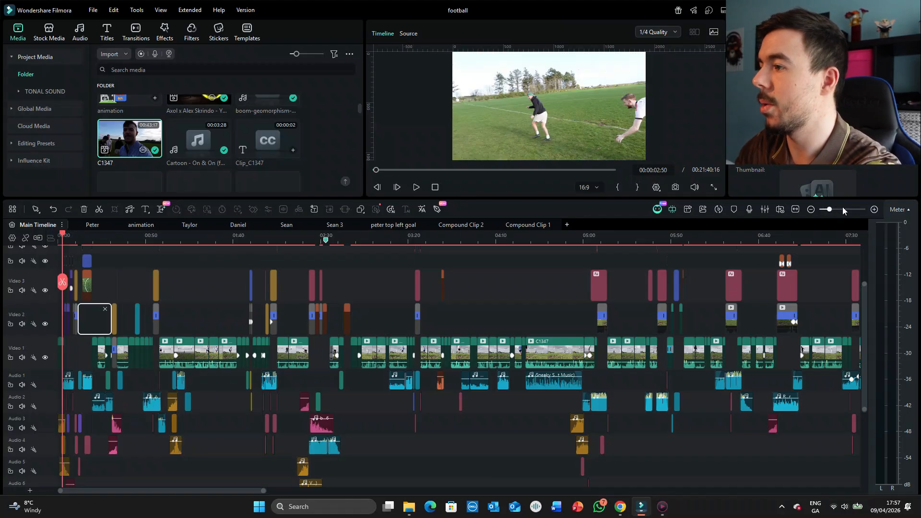
click(842, 208)
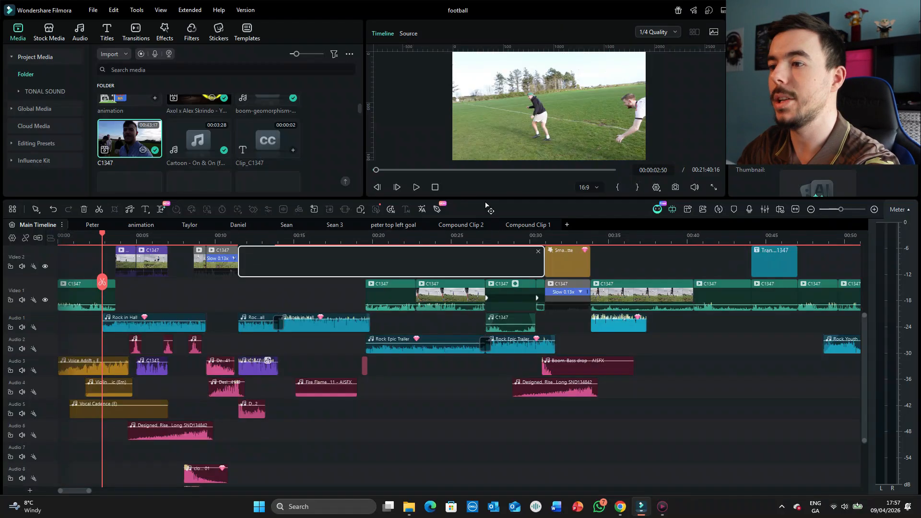
scroll(422, 325, up, 1)
scroll(422, 325, up, 1)
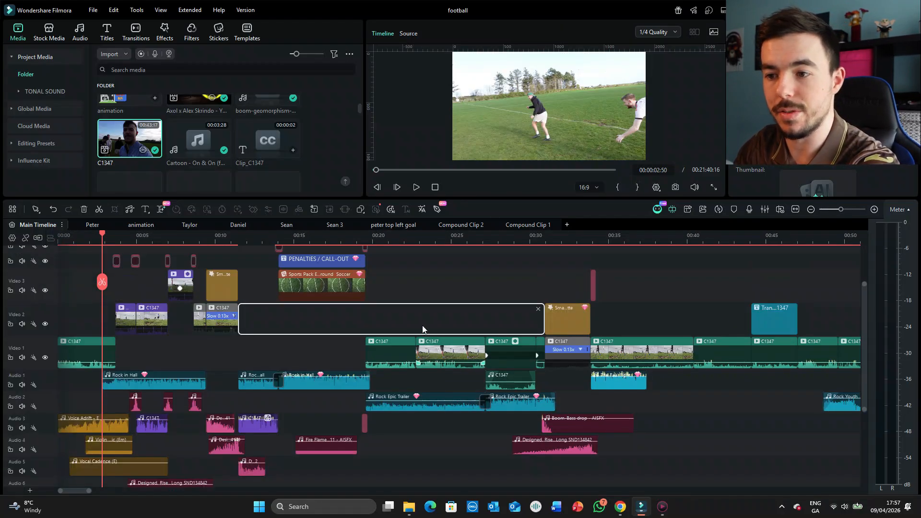
scroll(422, 325, up, 1)
scroll(355, 300, down, 2)
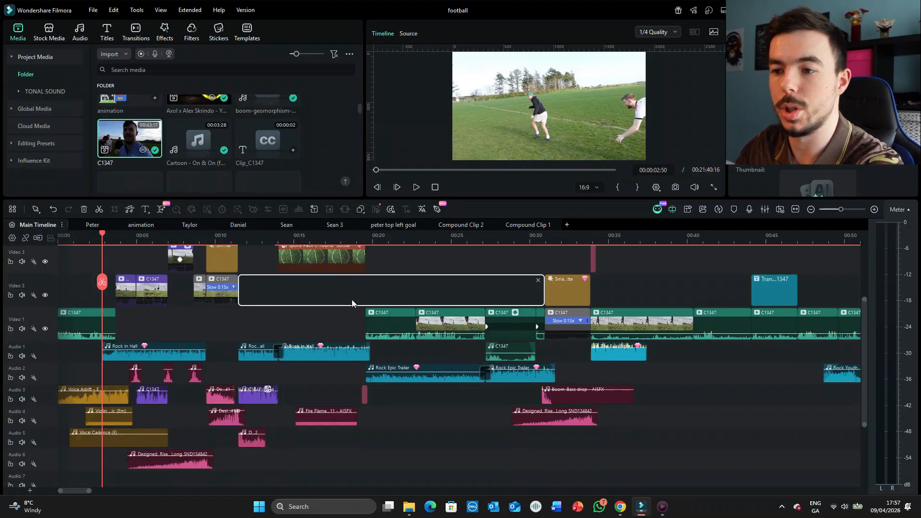
Step: Inspect the layered clips in the first seconds of the intro, placing the playhead at about 5 seconds
click(834, 209)
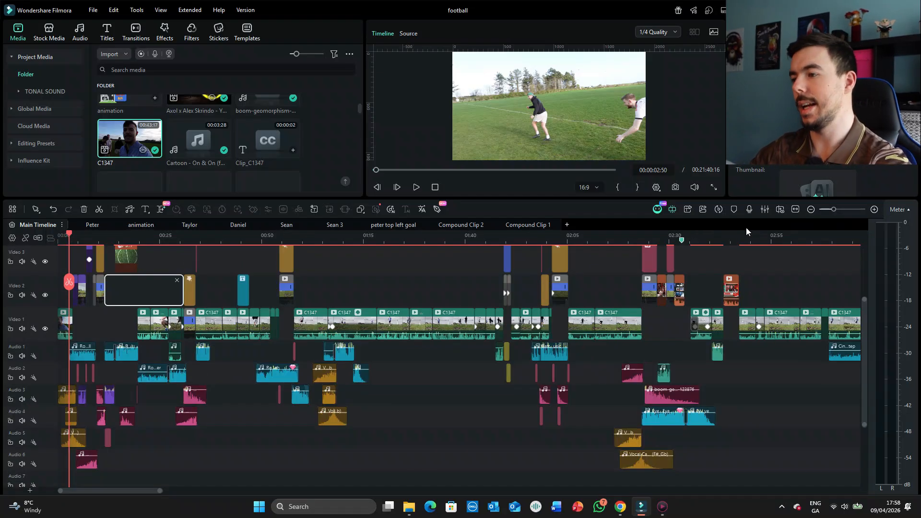
scroll(119, 357, up, 1)
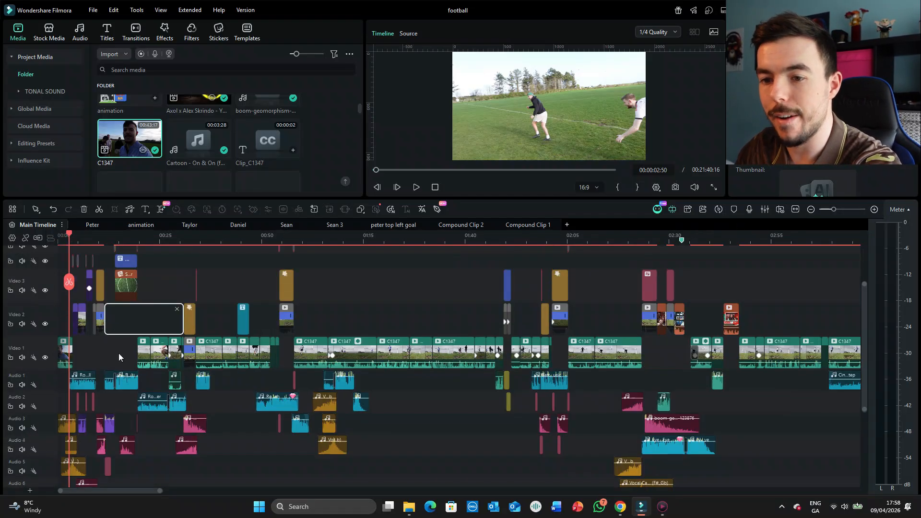
click(842, 209)
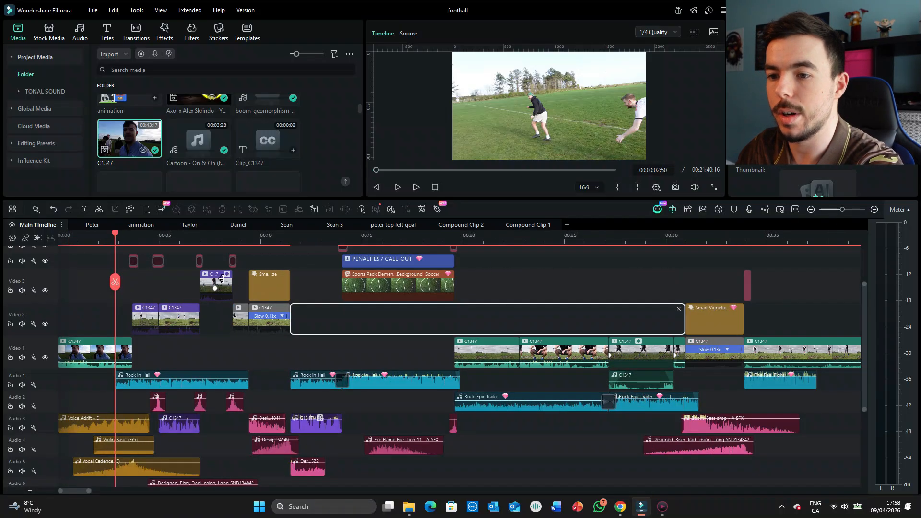
click(173, 286)
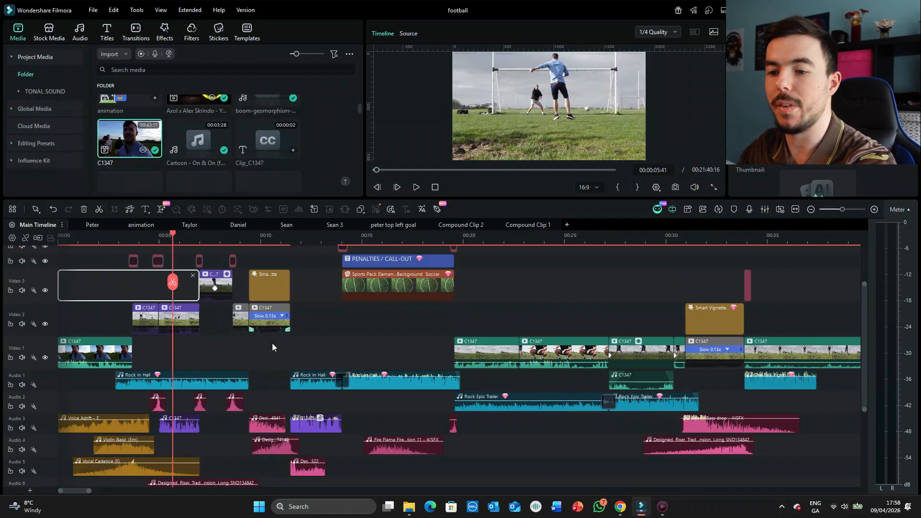
scroll(271, 343, down, 2)
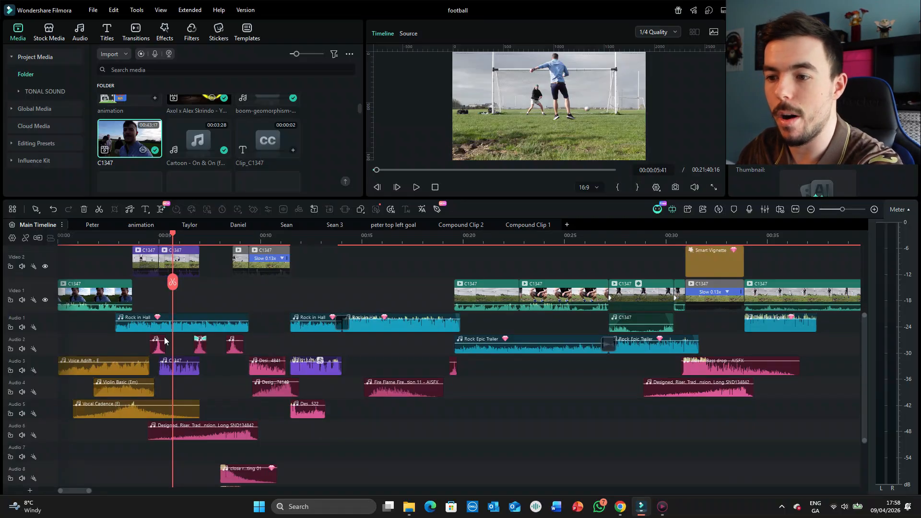
Step: Fit the entire edit in the timeline to review all tracks, then return to a close view of the first minute
click(796, 209)
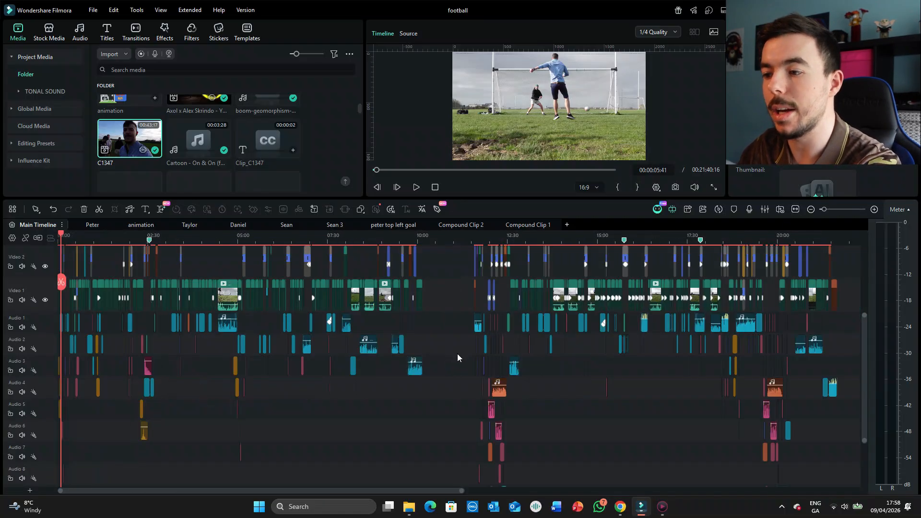
scroll(457, 353, up, 3)
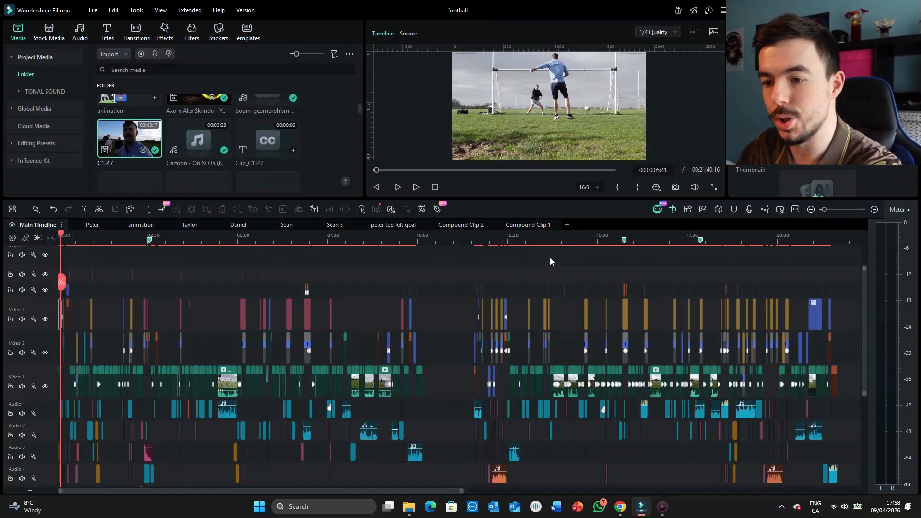
click(831, 210)
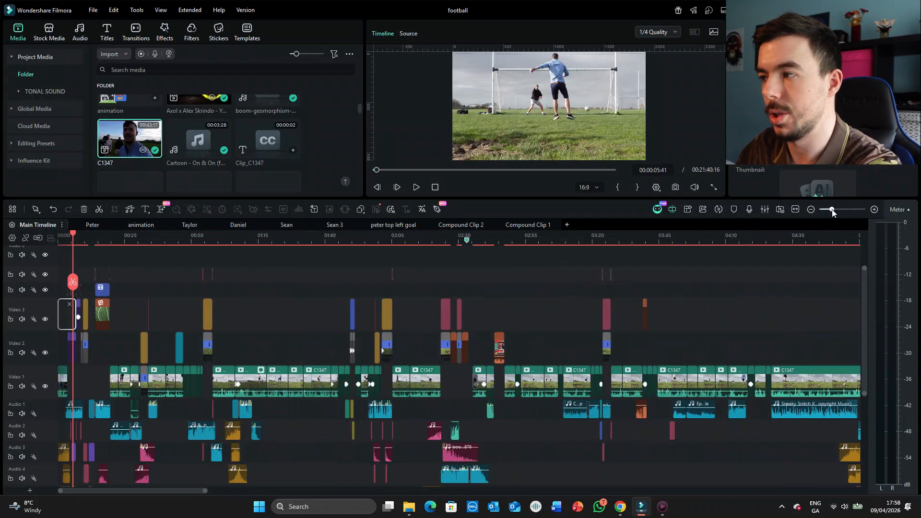
drag(832, 211, 834, 211)
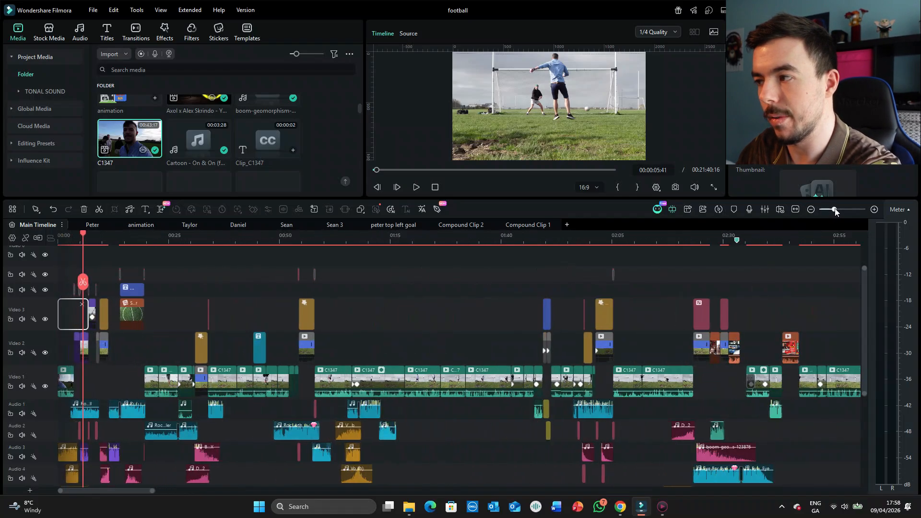
scroll(153, 333, down, 3)
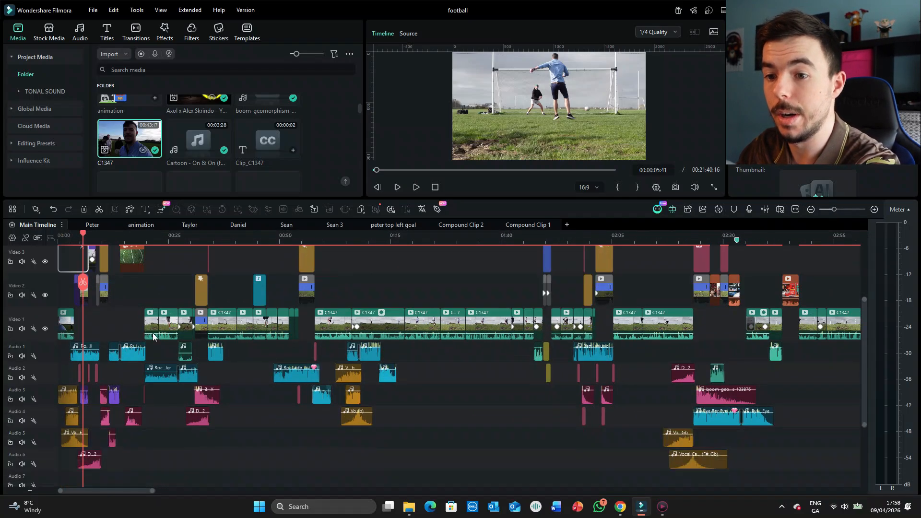
click(839, 209)
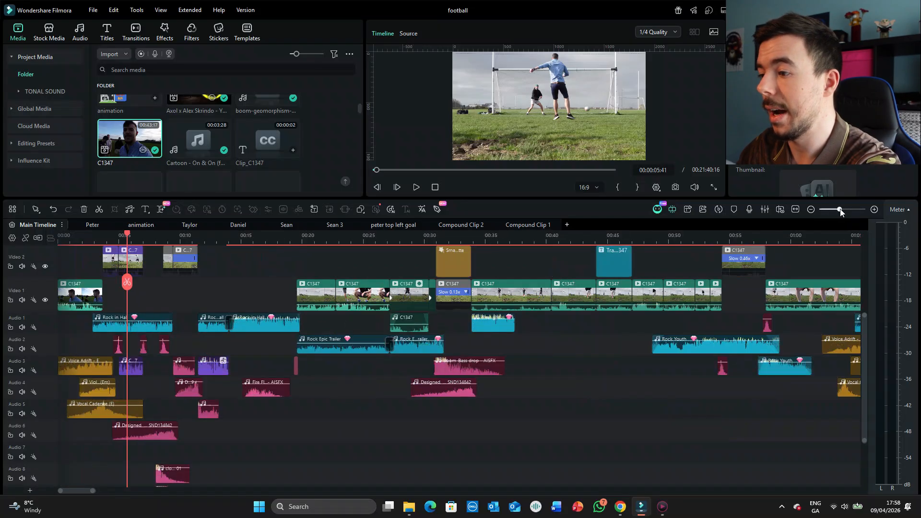
Step: Preview the PENALTIES / CALL-OUT title at about 16 seconds and the Smart Vignette effect at about 32 seconds
scroll(285, 364, up, 2)
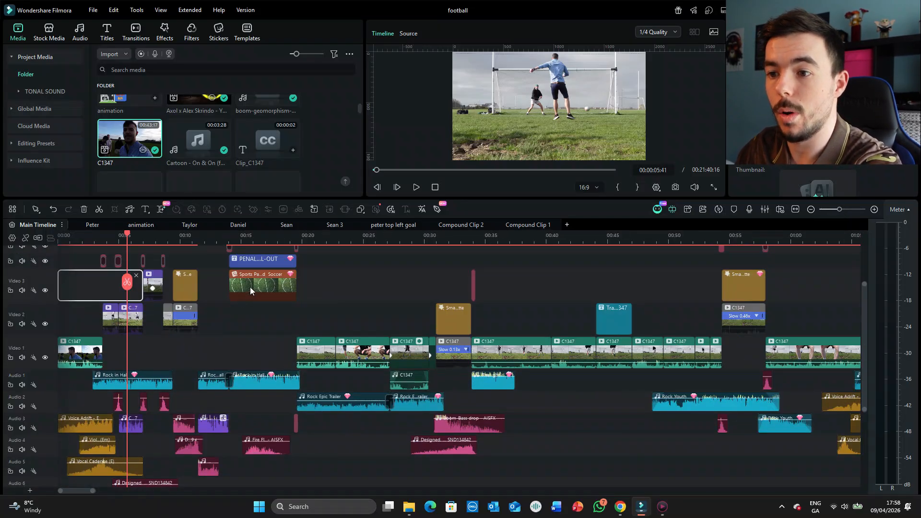
click(256, 237)
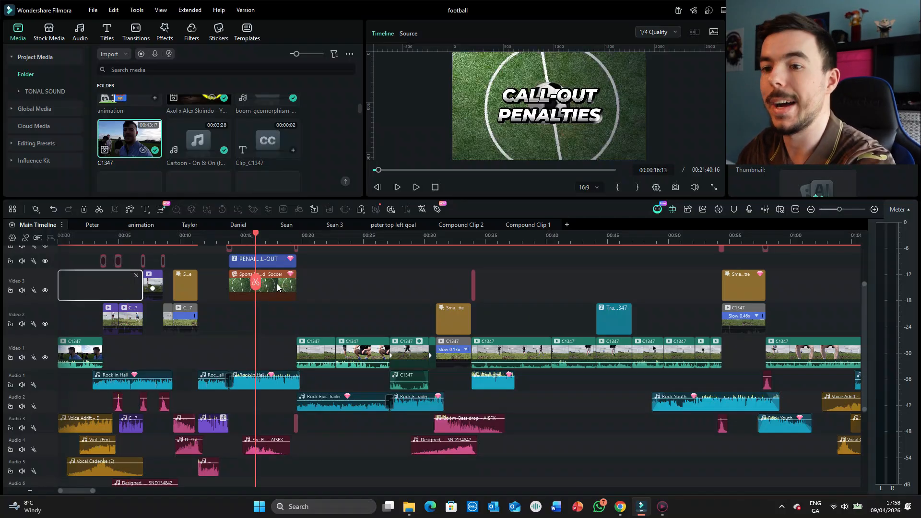
click(451, 308)
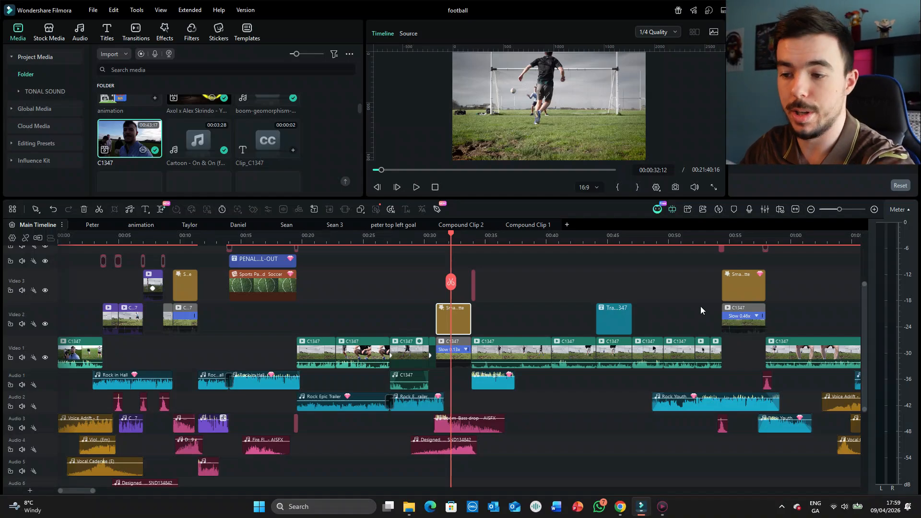
Step: Inspect the audio layers, checking the C1347 audio clip near 13 seconds and the sound effects under the slow-motion shot near 32 seconds
scroll(356, 404, down, 1)
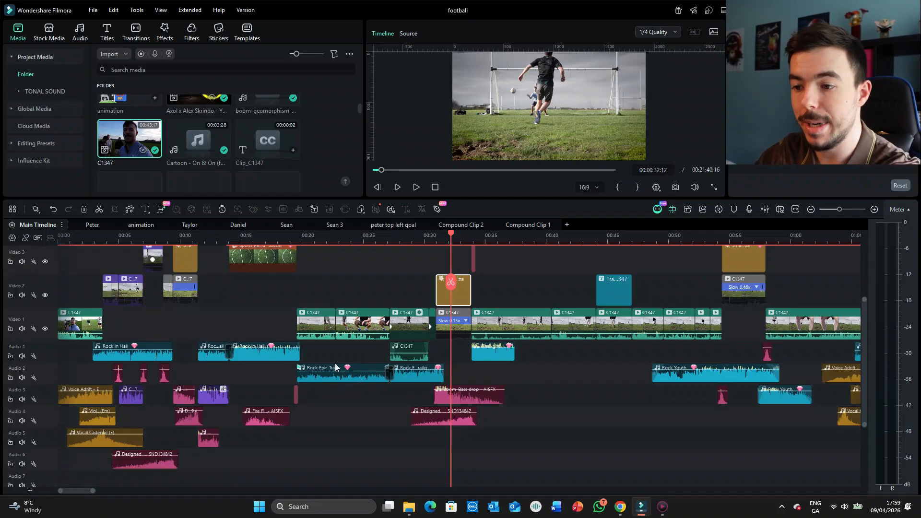
scroll(336, 372, down, 1)
click(220, 372)
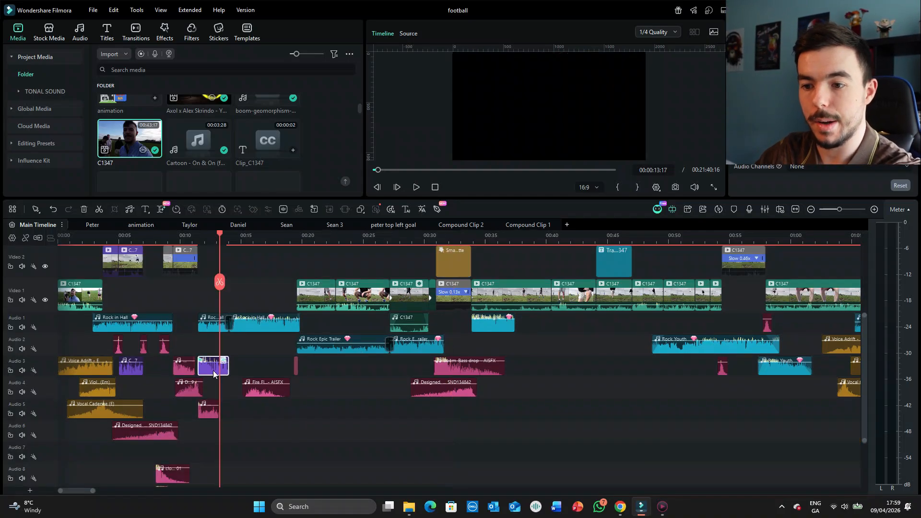
click(459, 350)
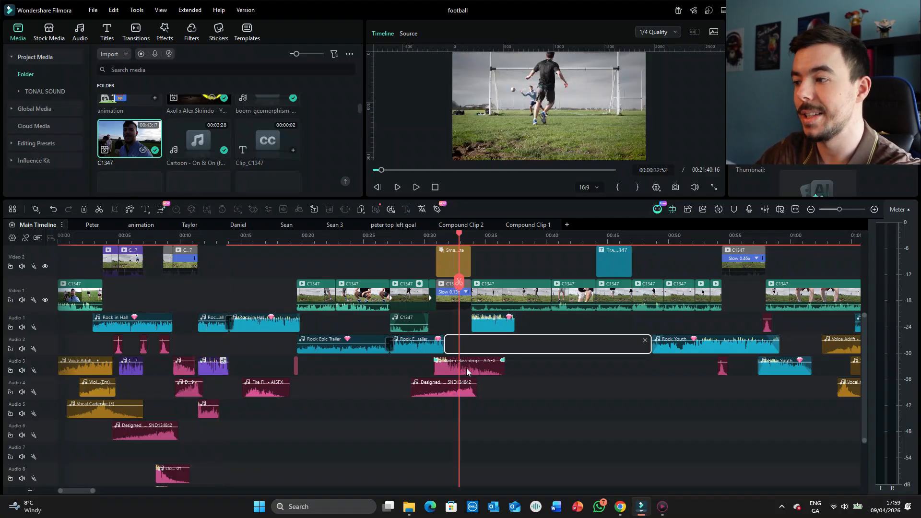
Step: Place the playhead at about 1:06, over the Voice Adrift, Violin and Vocal Cadence clips
scroll(364, 432, right, 6)
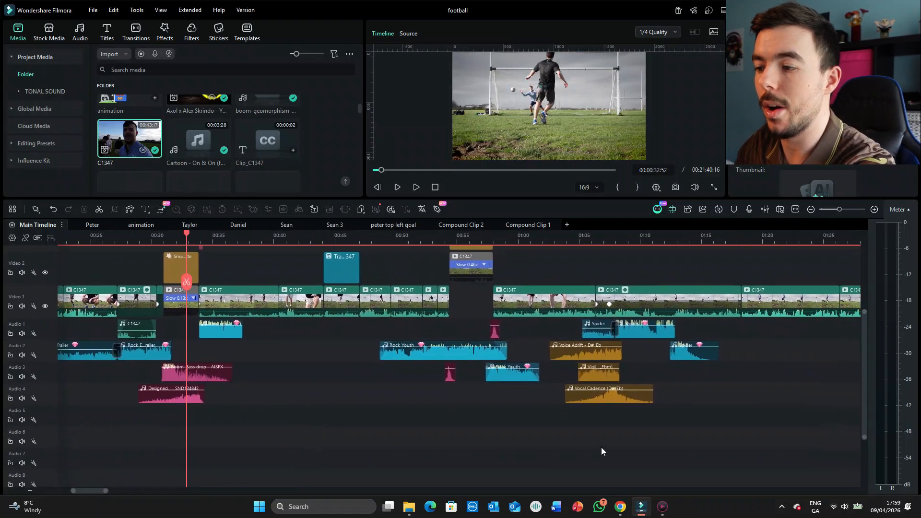
scroll(601, 450, right, 3)
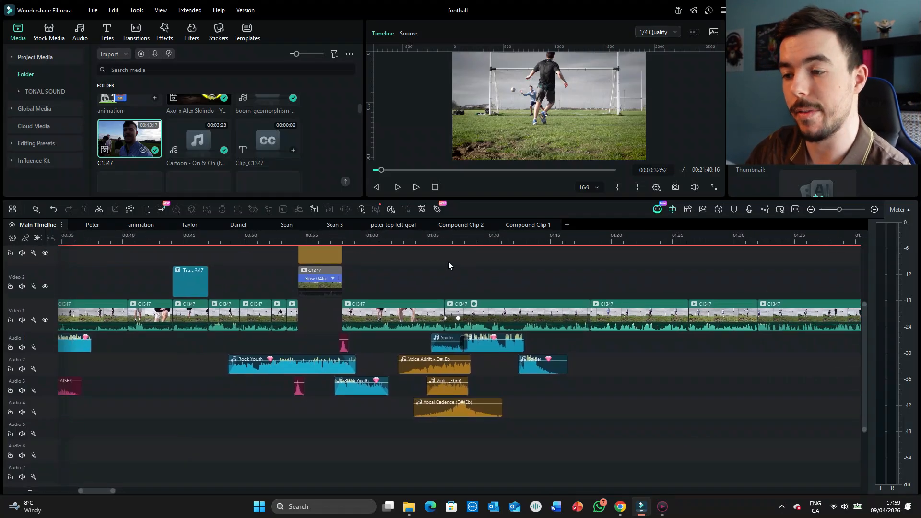
click(448, 261)
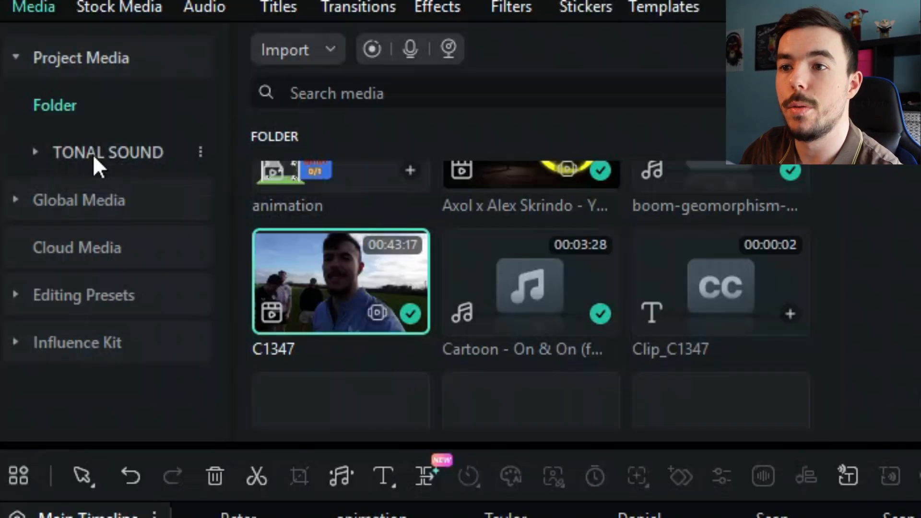
Step: Open the TONAL SOUND project folder and browse its transition, melody and drone subfolders
click(40, 91)
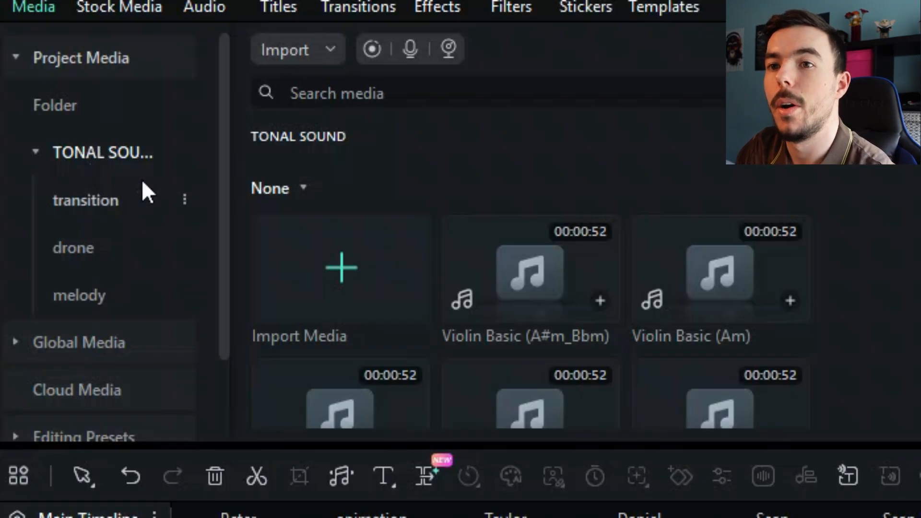
click(107, 202)
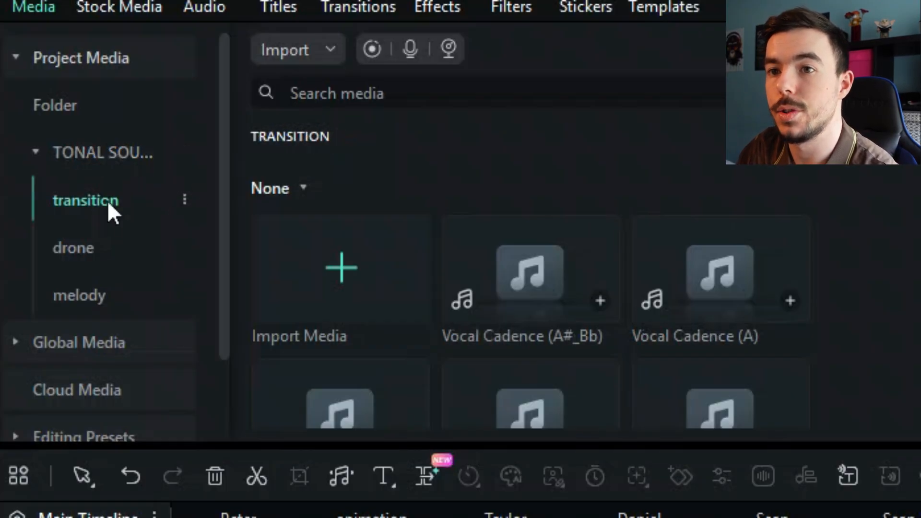
click(111, 250)
click(115, 292)
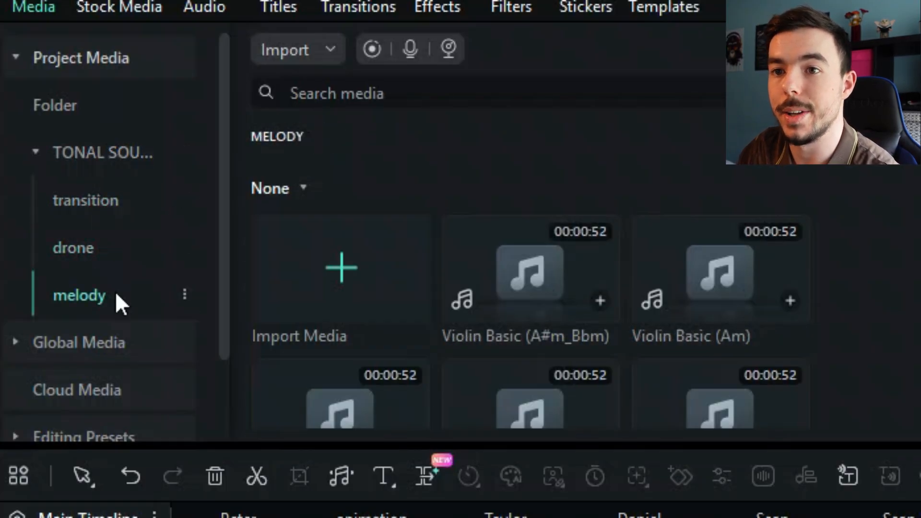
click(110, 247)
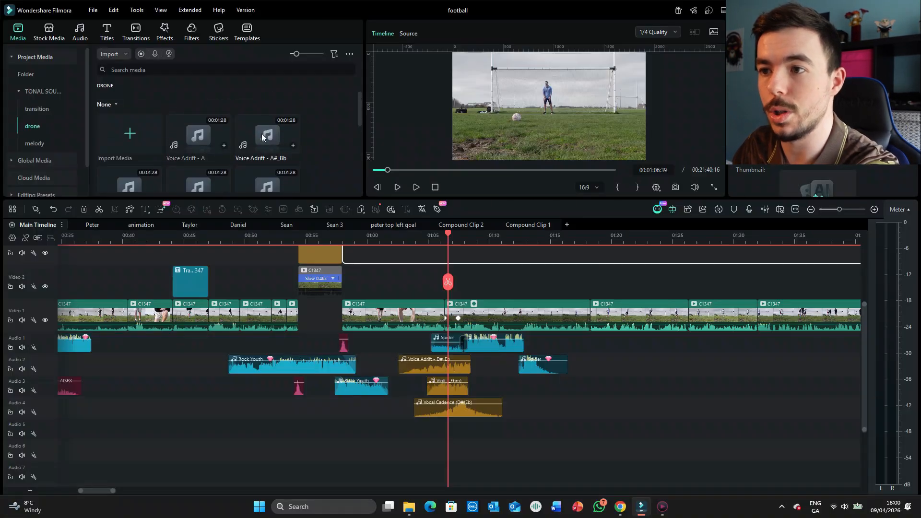
Step: Audition the Voice Adrift - A and Voice Adrift - A#_Bb sounds from the drone folder
double_click(199, 134)
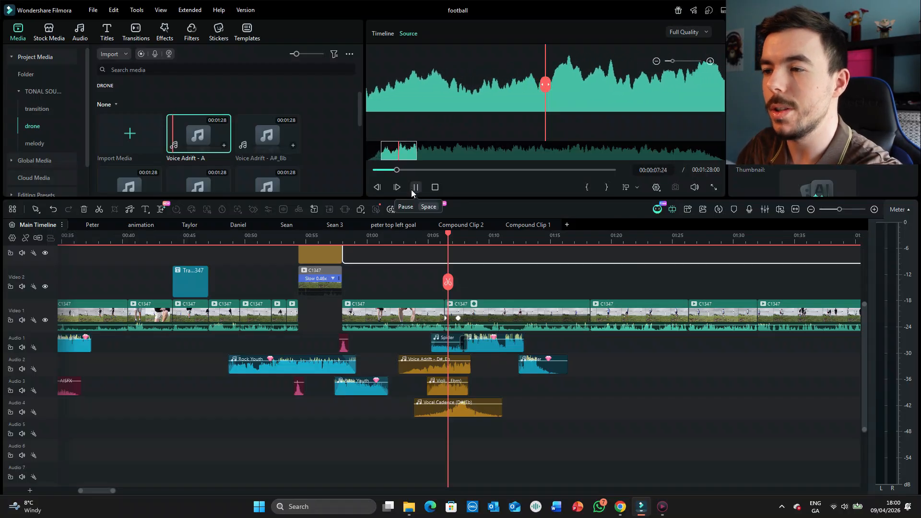
click(412, 190)
double_click(258, 132)
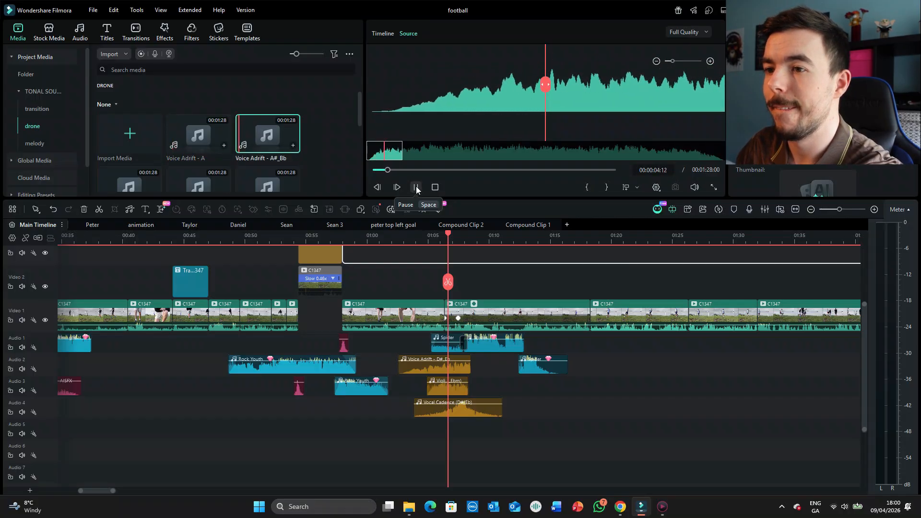
Step: Audition the Violin Basic (A#m_Bbm) sound from the melody folder
click(49, 144)
double_click(206, 136)
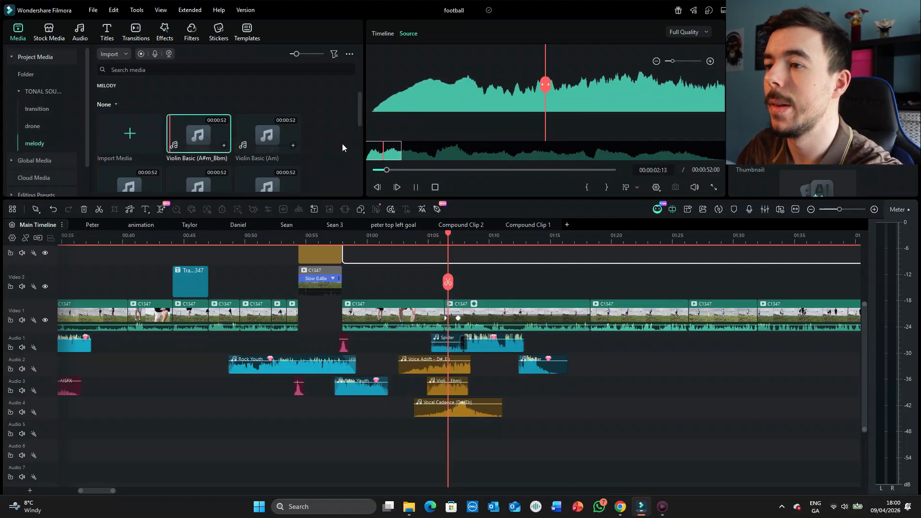
click(415, 188)
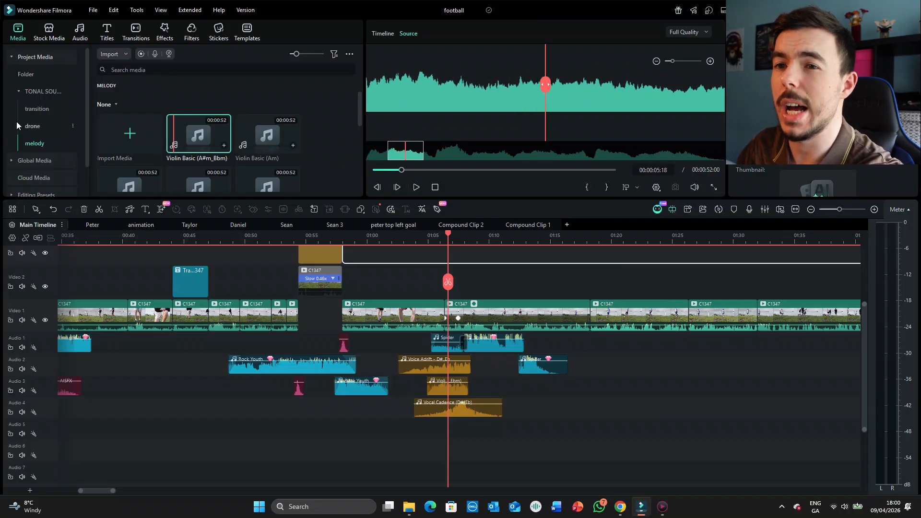
Step: Audition the Vocal Cadence (A#_Bb) sound from the transition folder
click(36, 107)
double_click(197, 129)
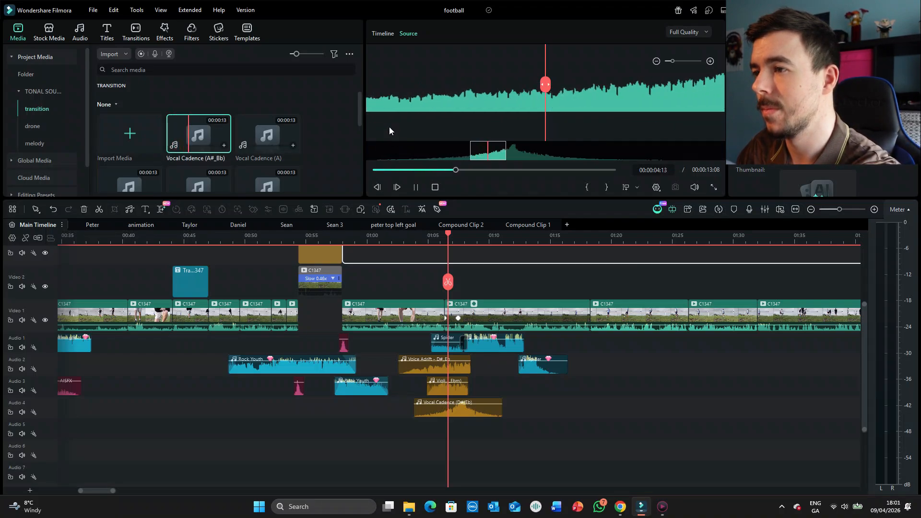
Step: Stop the sound audition and play the timeline from about 00:59:58 through the Voice Adrift, Violin Basic and Vocal Cadence layers
key(space)
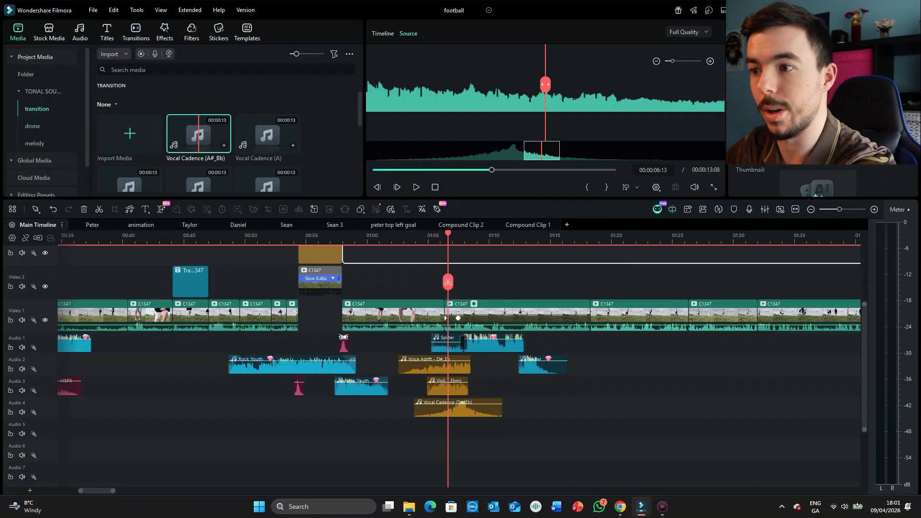
click(412, 282)
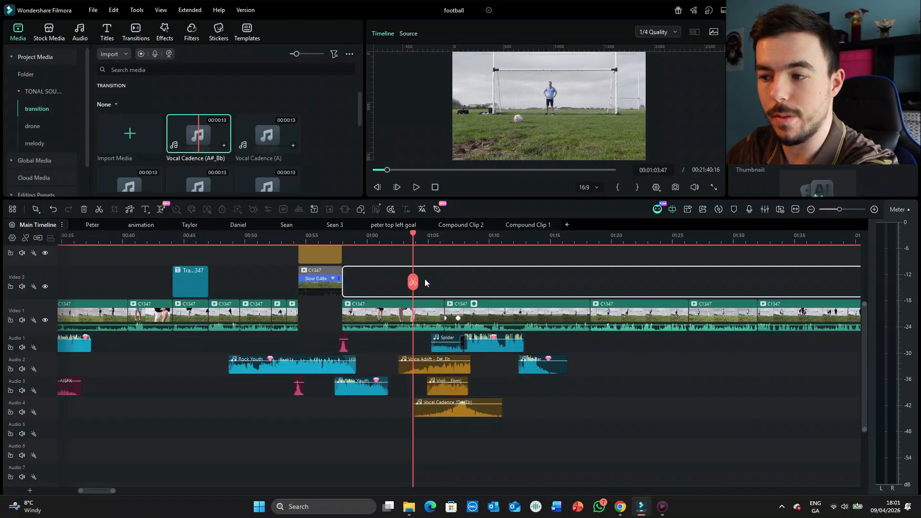
click(844, 210)
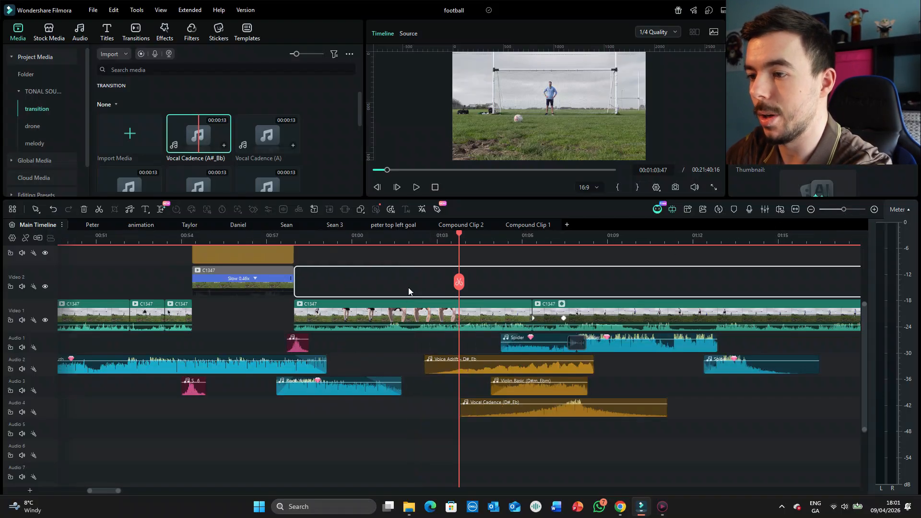
click(408, 310)
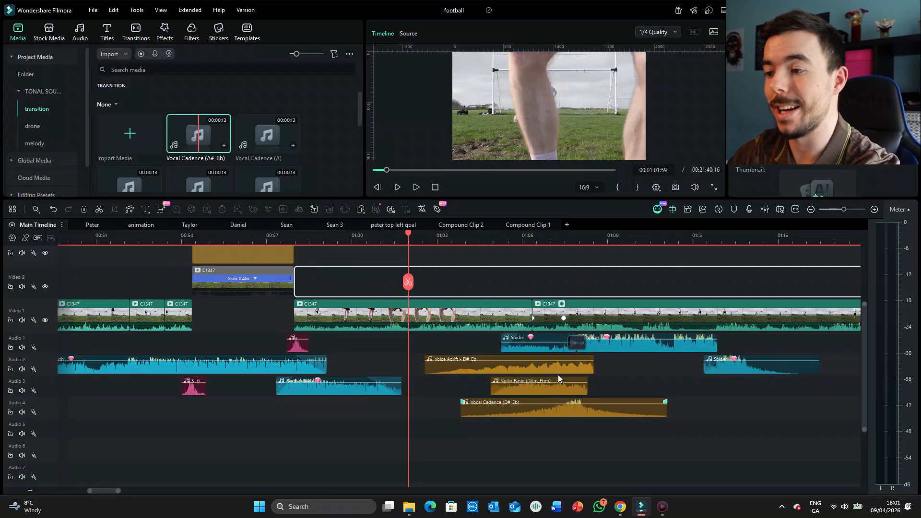
click(352, 278)
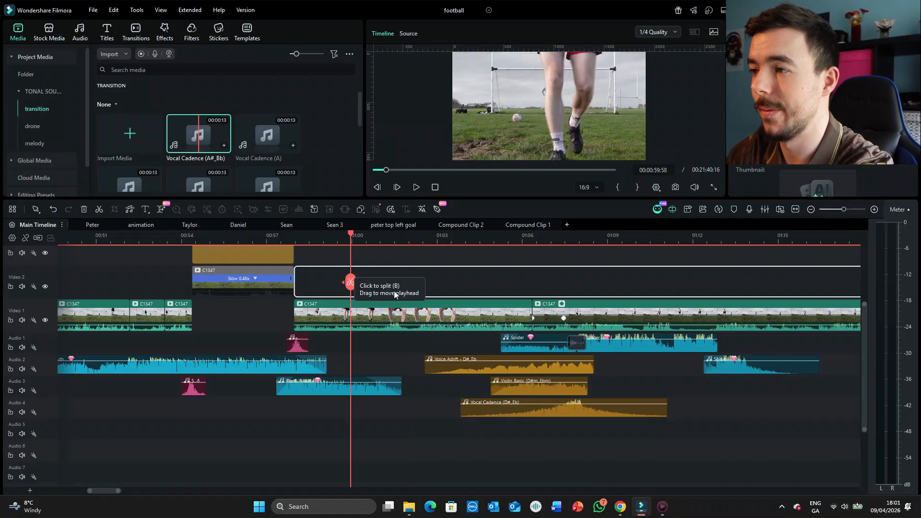
key(space)
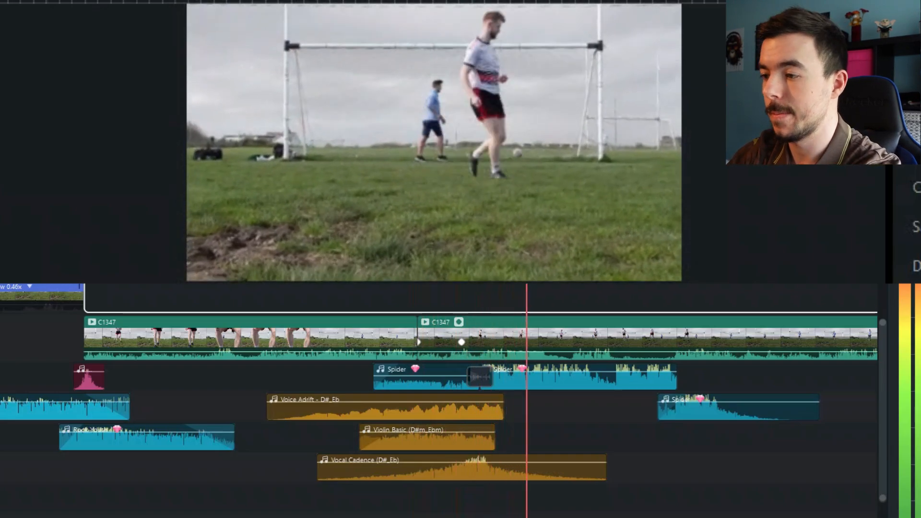
key(space)
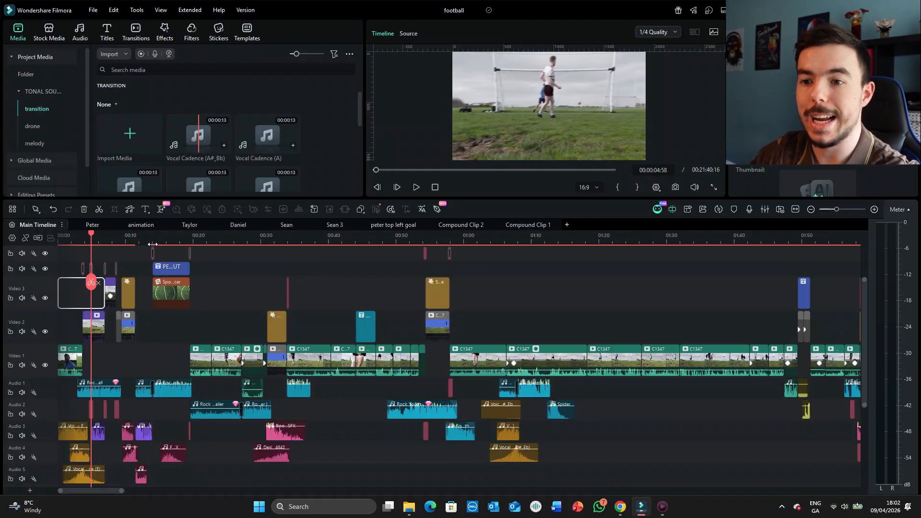
Step: Step the playhead through the opening title section to its end at 00:00:19:30 and on into the following football shots
click(154, 239)
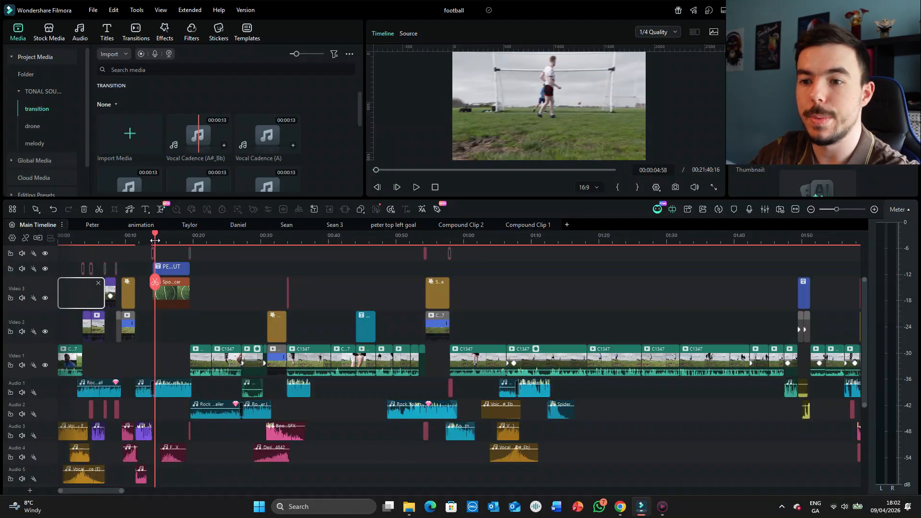
click(190, 235)
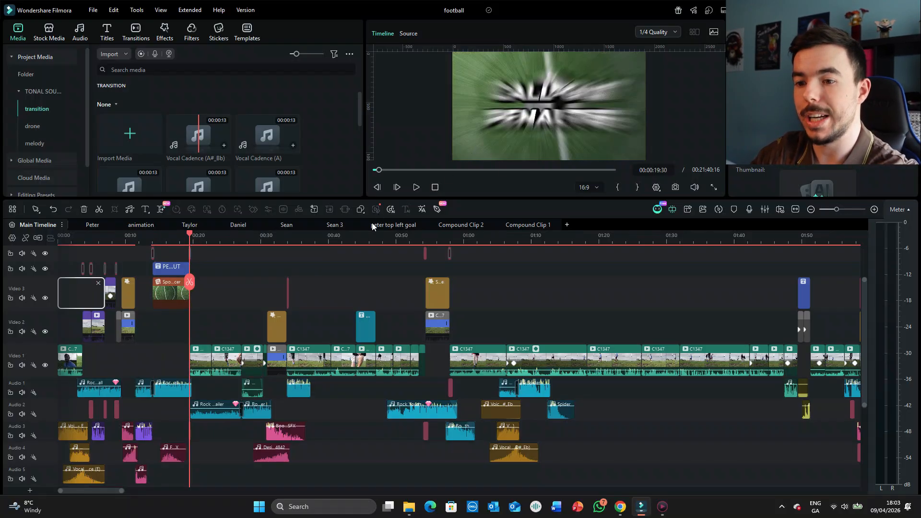
click(212, 331)
drag(211, 285, 222, 297)
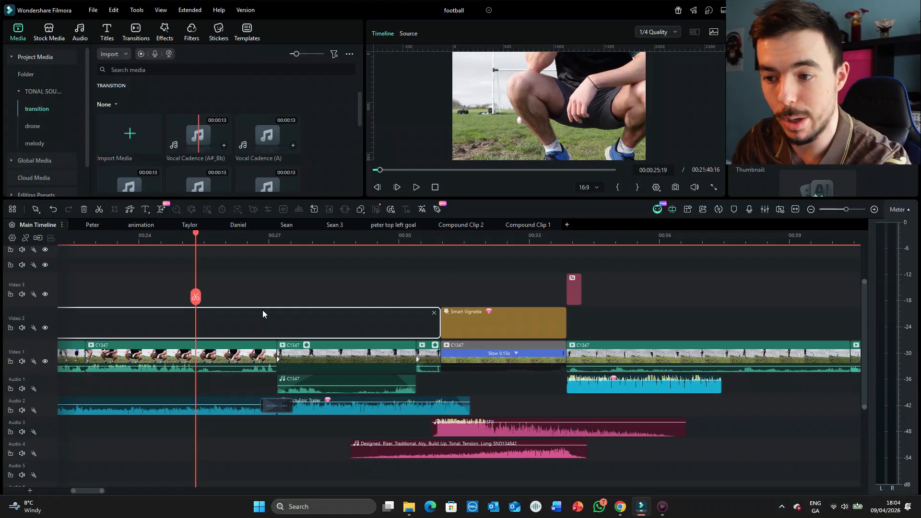
Step: Examine the two joined Rock Epic Trailer music clips and the C1347 audio beneath the run-up shots around 00:00:27
click(241, 304)
click(220, 403)
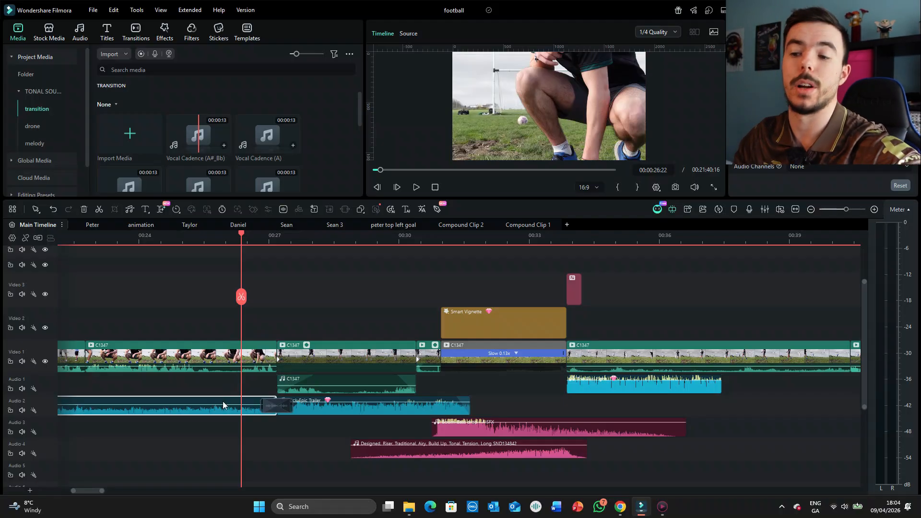
click(325, 405)
click(314, 326)
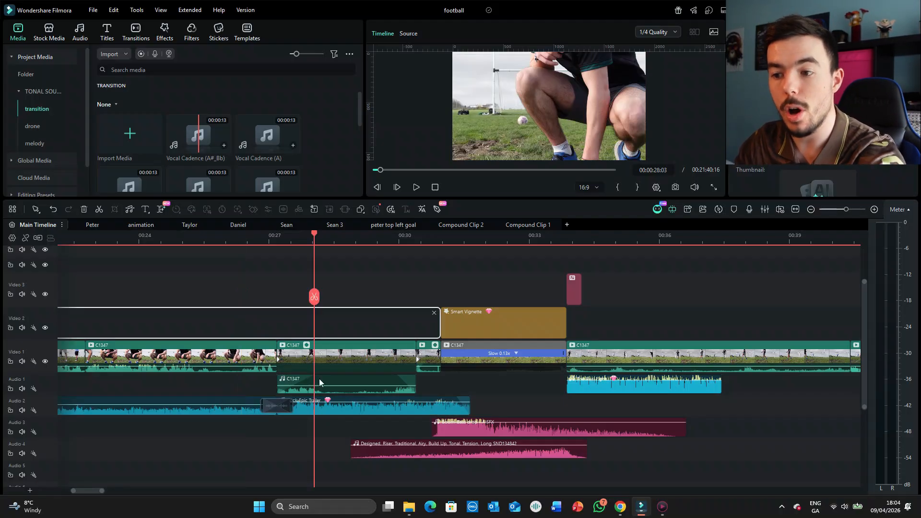
click(329, 404)
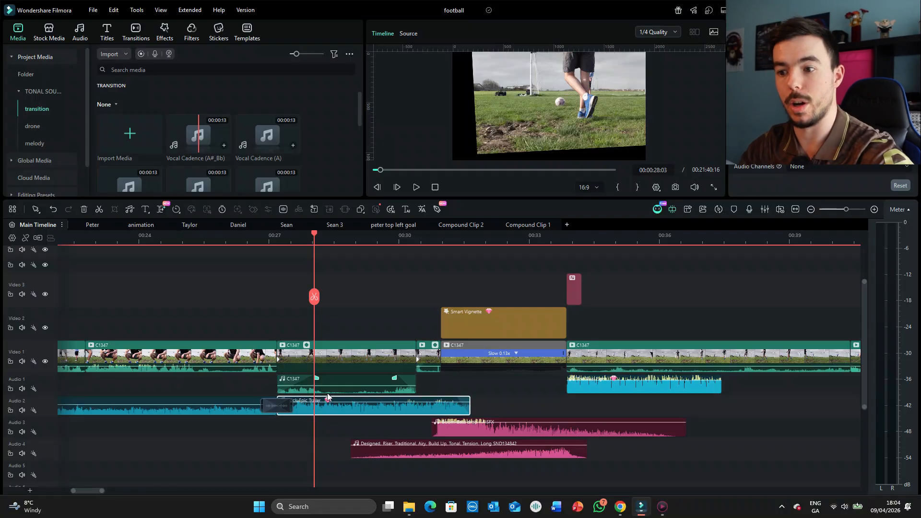
Step: Examine the Smart Vignette over the 0.13x slow-motion kick and the start of the riser leading into it
click(466, 290)
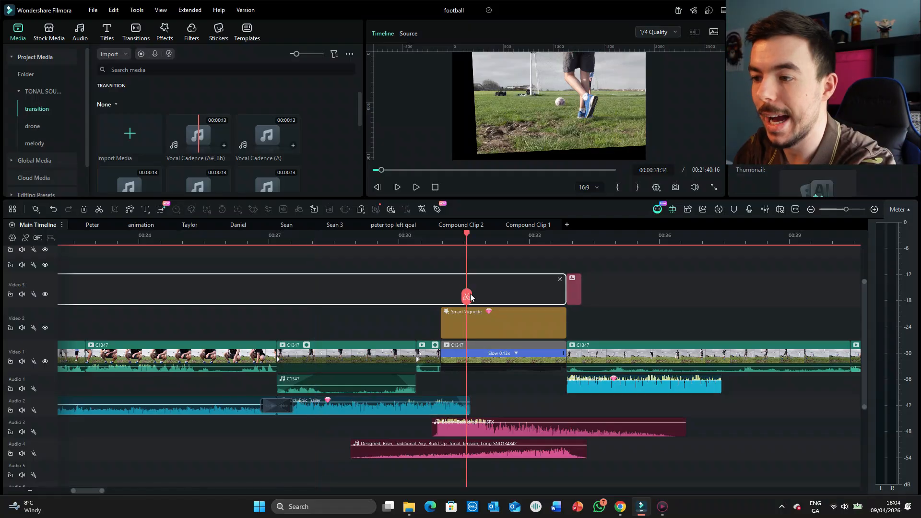
click(486, 325)
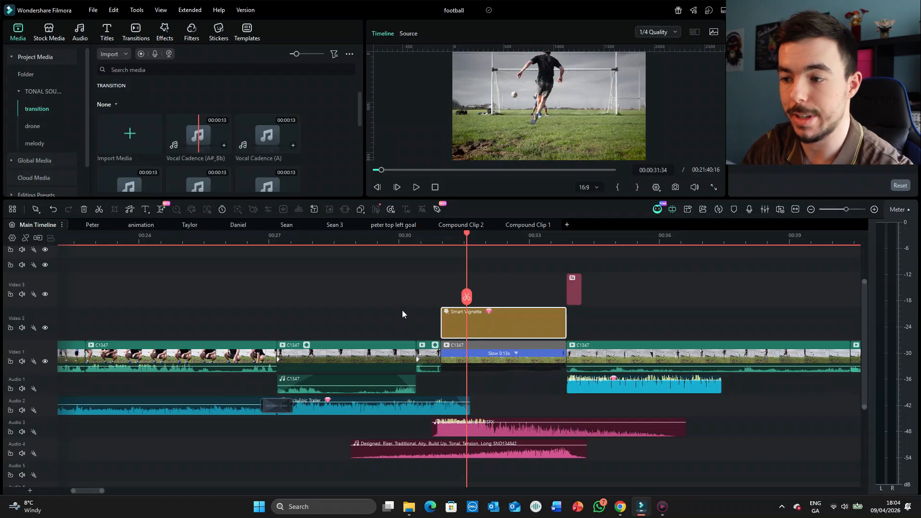
click(407, 297)
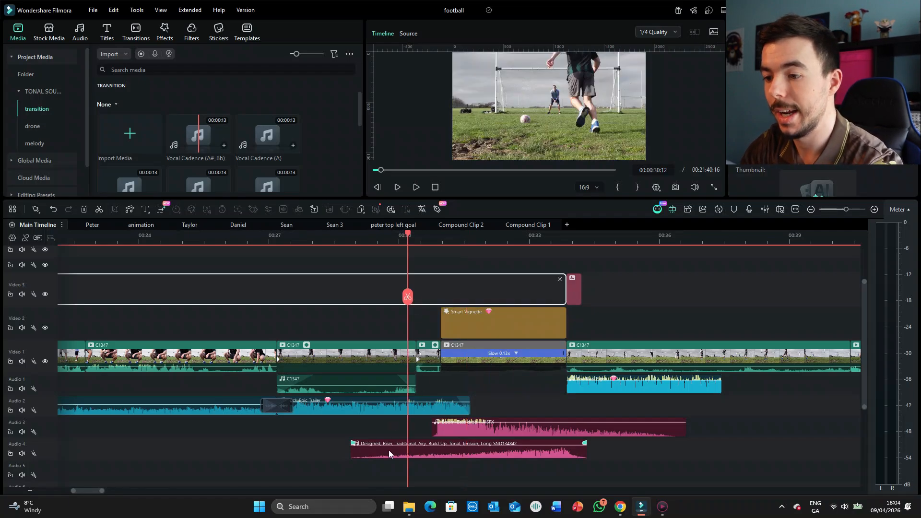
Step: Play the slow-motion kick with its riser and bass drop from 00:00:28:25, and replay its ending from about 00:00:33
click(330, 272)
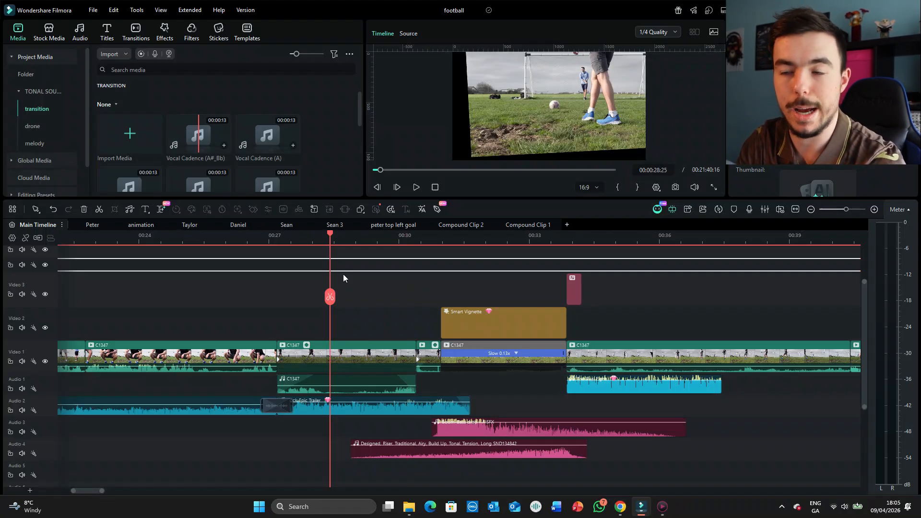
key(space)
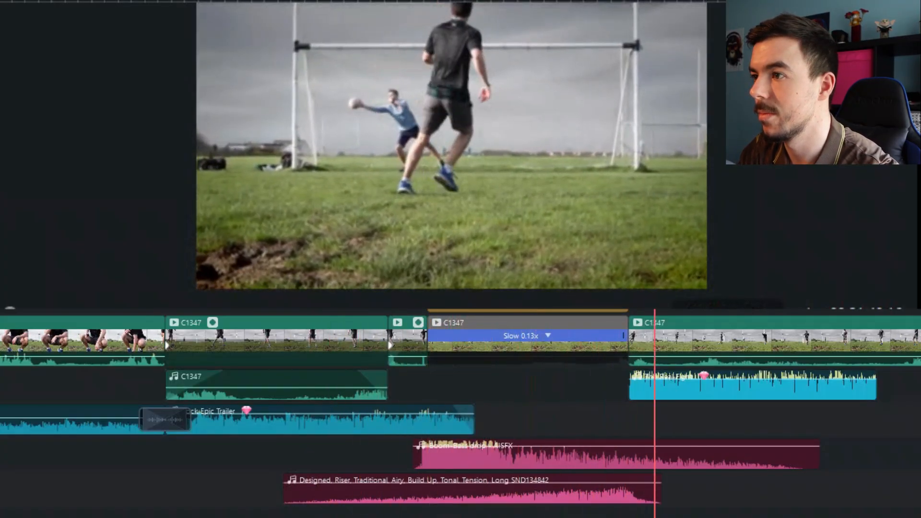
key(space)
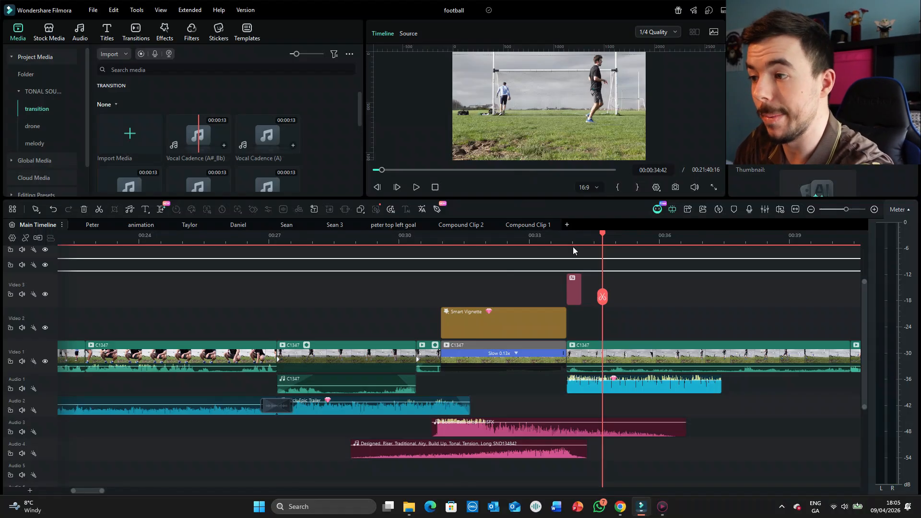
click(565, 259)
key(space)
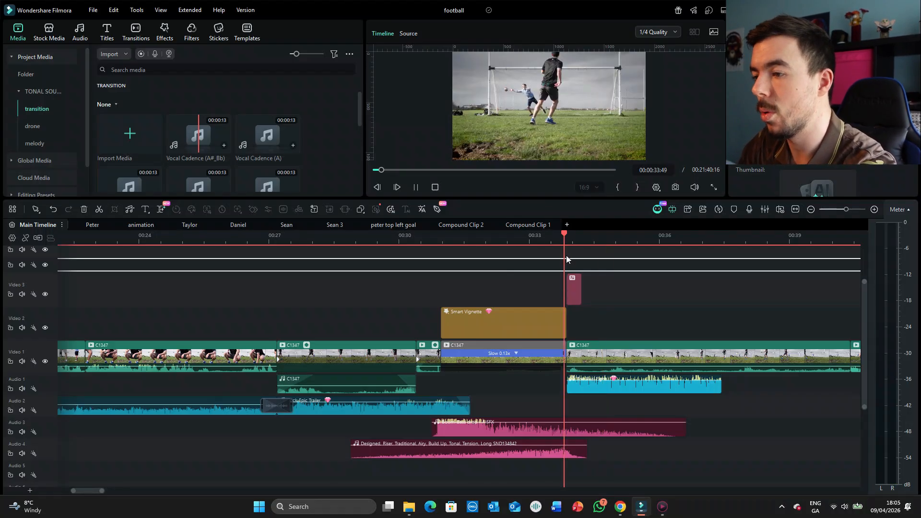
key(space)
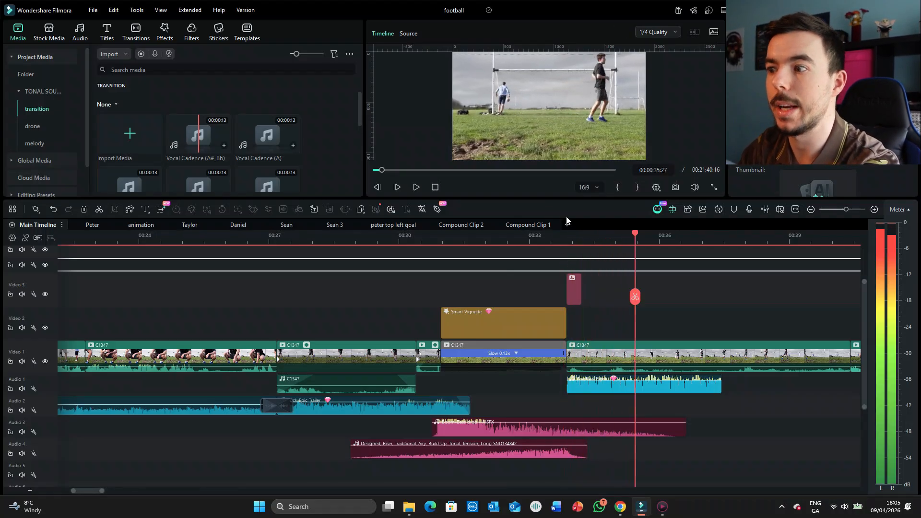
Step: Review the music clip after the slow-motion kick and the shots without music up to the subtitled shot at 00:00:44:48
click(634, 388)
scroll(634, 391, down, 2)
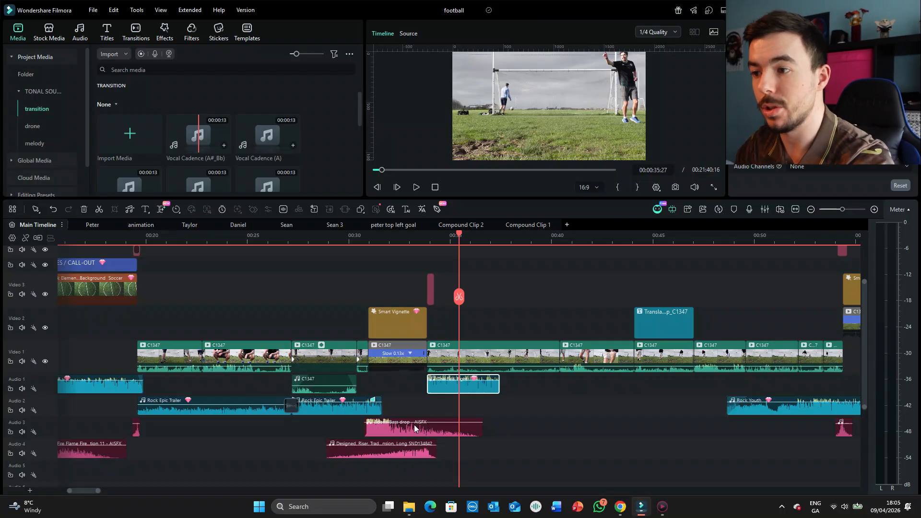
drag(621, 447, 469, 434)
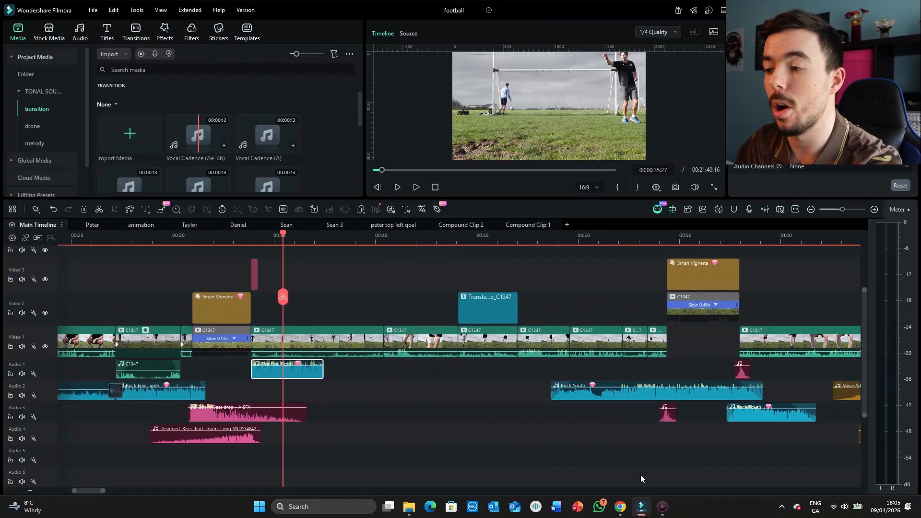
drag(600, 477, 351, 442)
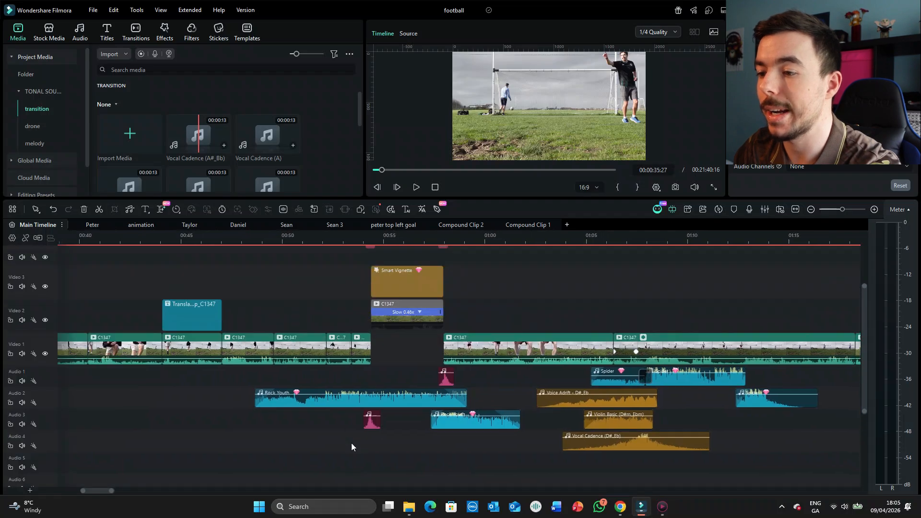
click(189, 295)
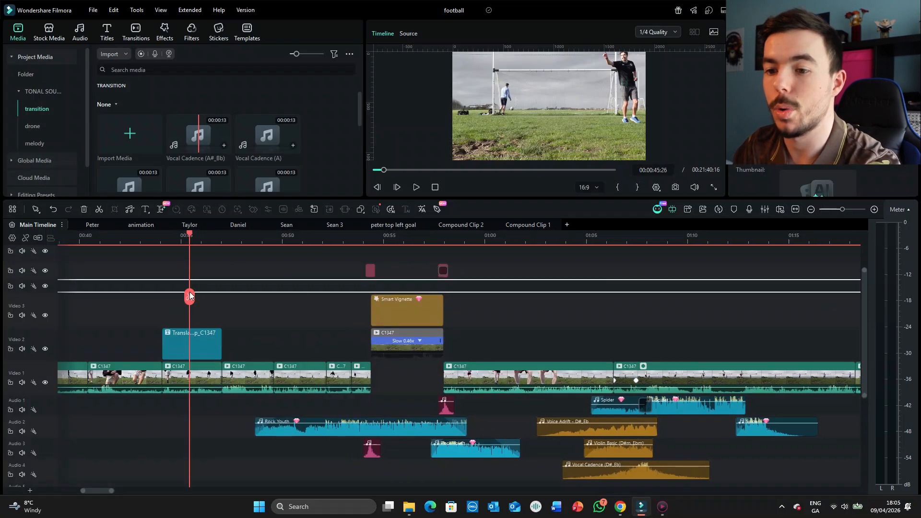
click(103, 301)
drag(121, 421, 329, 448)
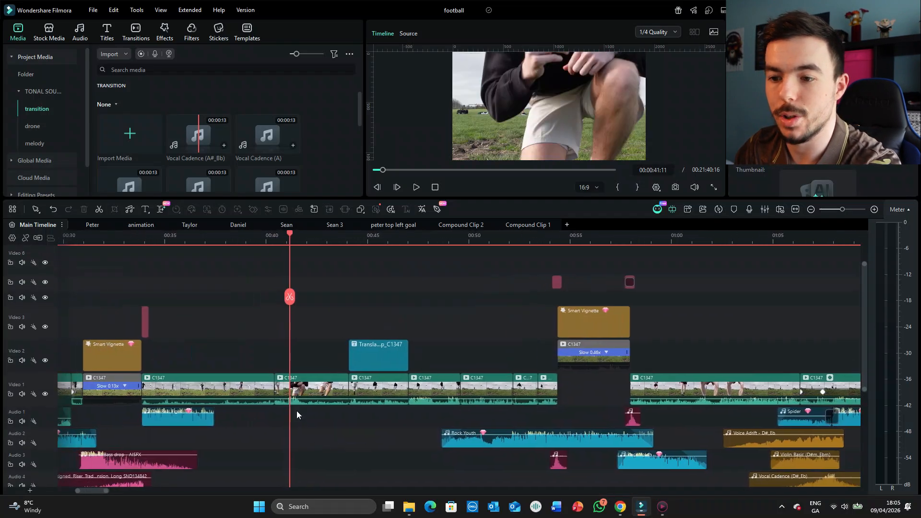
click(363, 297)
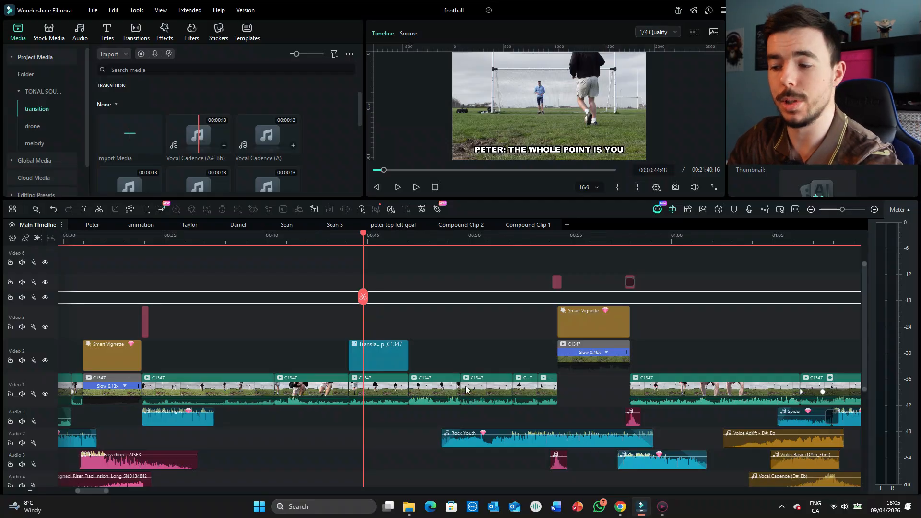
Step: Examine the Rock Youth music, Smart Vignette and 0.46x slow-motion shot between about 00:00:52 and 00:00:58
drag(522, 418, 339, 407)
click(338, 312)
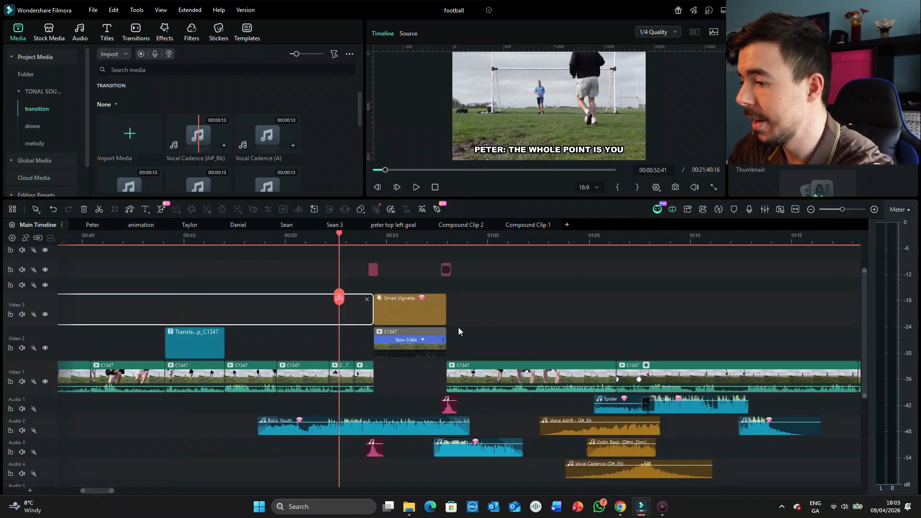
scroll(466, 327, down, 2)
scroll(465, 330, up, 2)
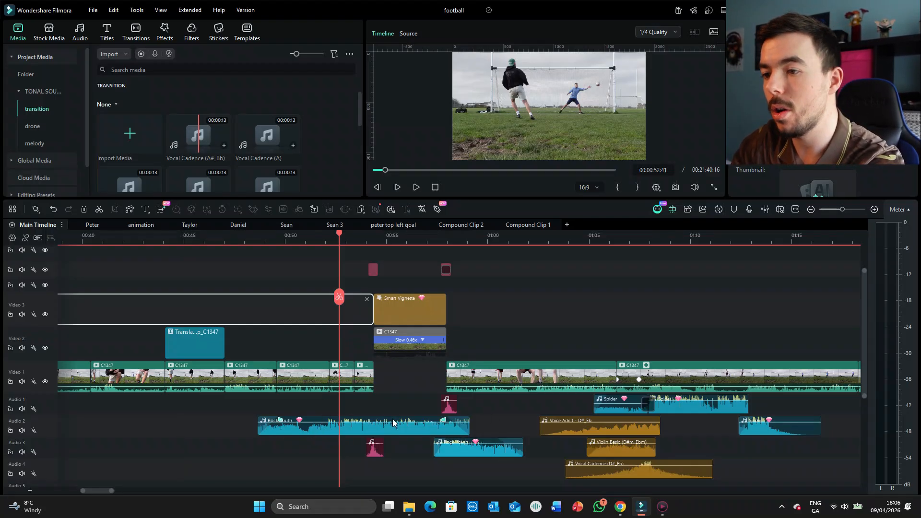
click(398, 273)
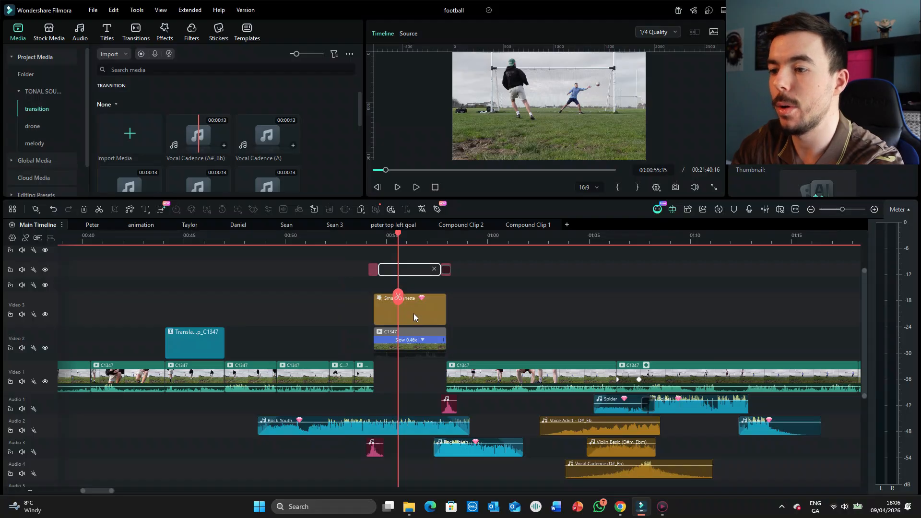
click(416, 303)
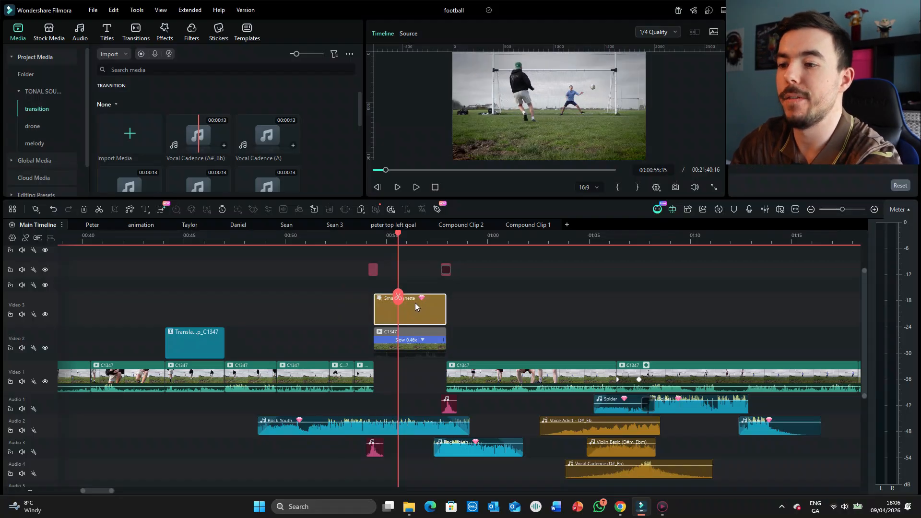
click(447, 257)
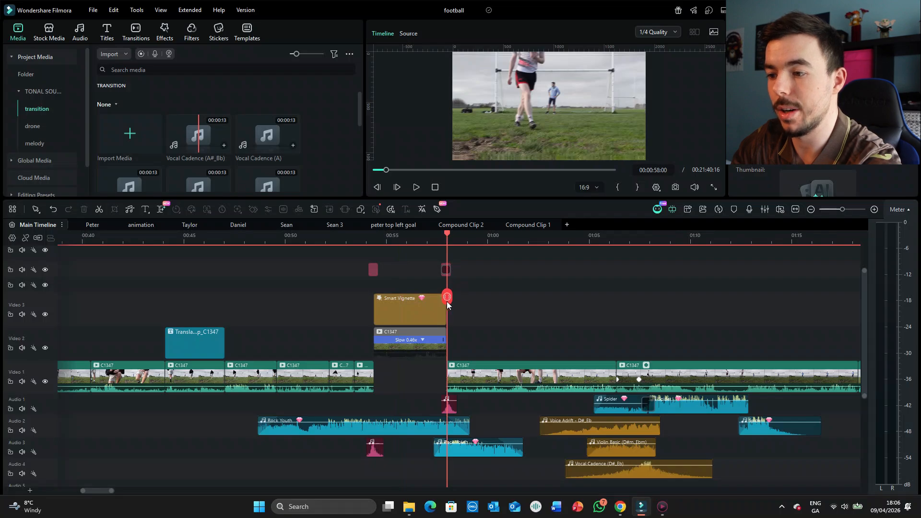
drag(447, 301, 457, 304)
Step: Review the long stretch without music after the Spider clips, placing the playhead at 00:01:27:36 and 00:01:48:26
drag(548, 407, 525, 410)
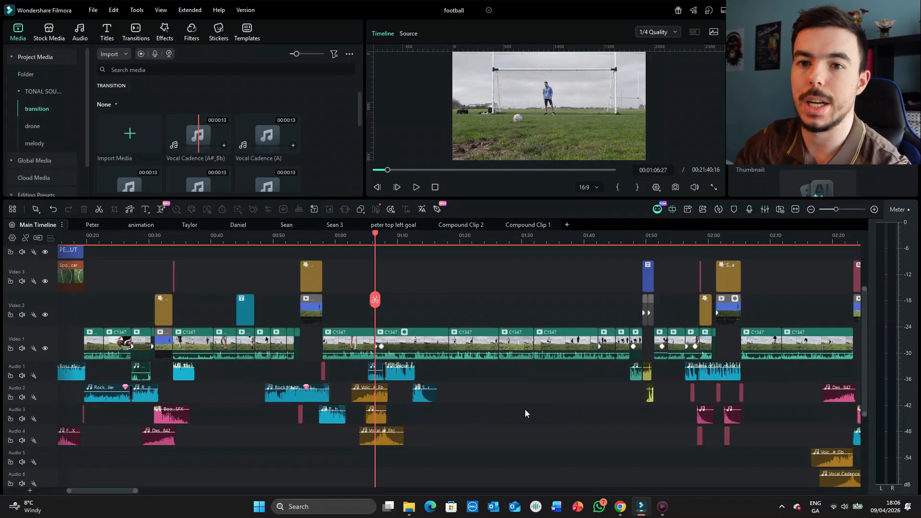
click(506, 301)
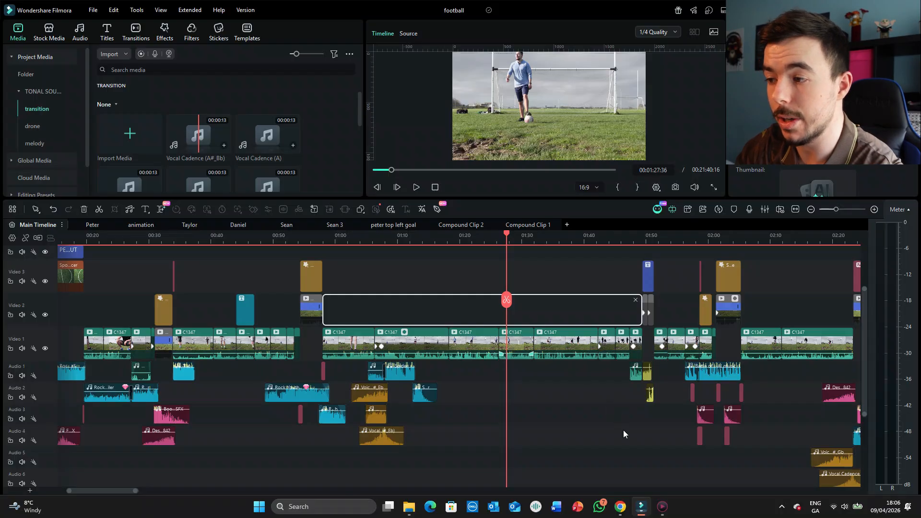
drag(453, 429, 406, 433)
click(418, 307)
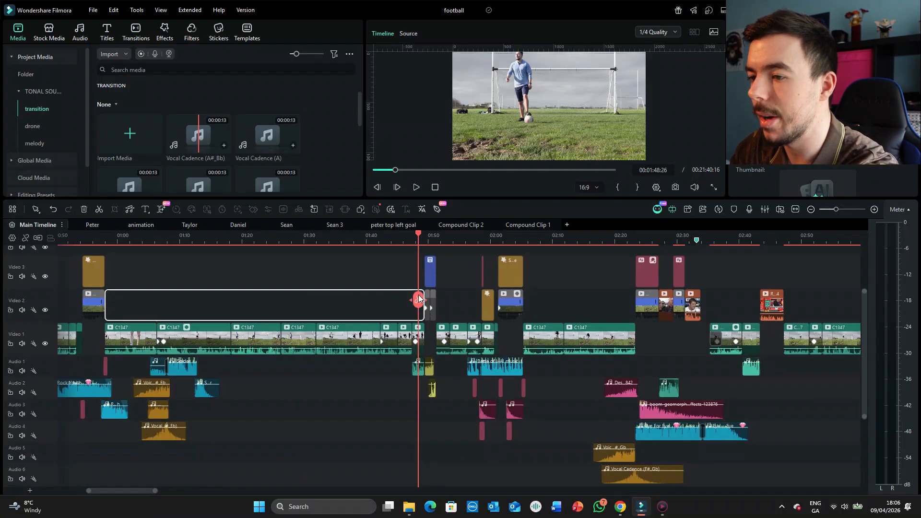
Step: Play the kick from just before its music starts at about 00:01:56, through the rifle-shot impact, to 00:01:58:41
key(space)
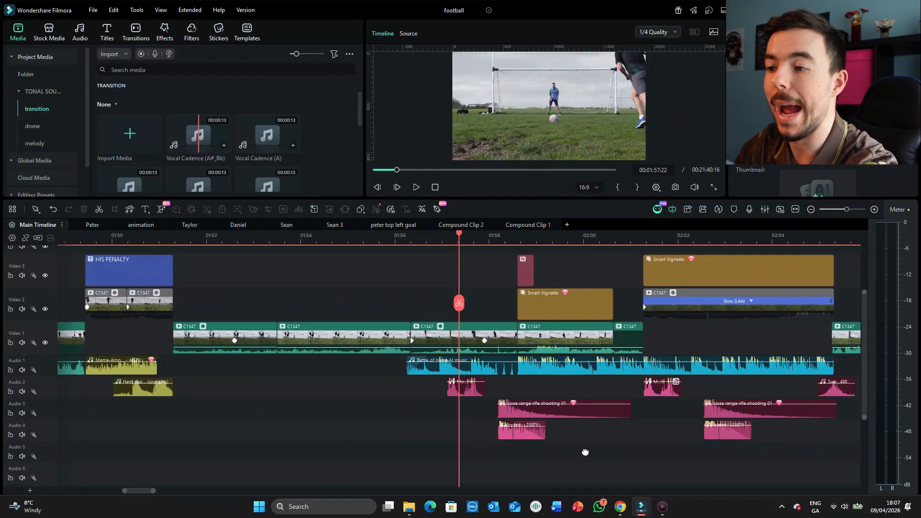
drag(585, 452, 508, 463)
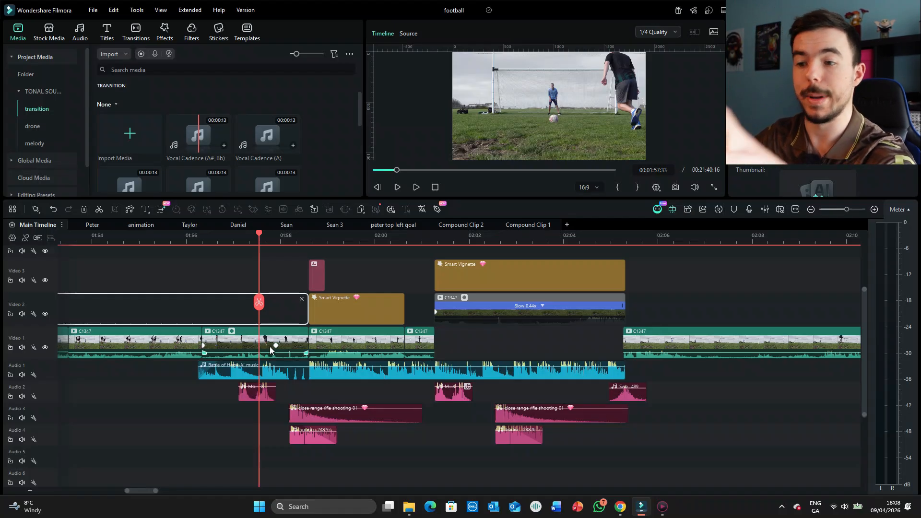
click(222, 302)
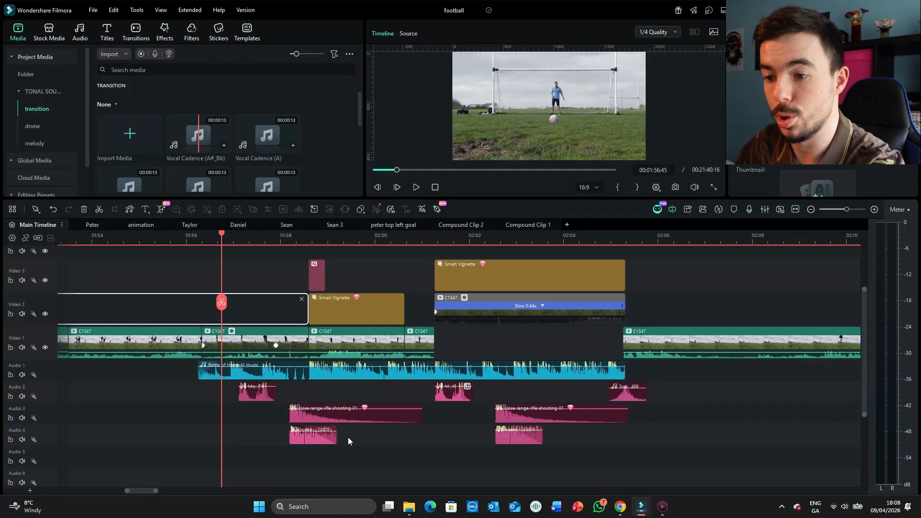
click(197, 316)
click(183, 314)
key(space)
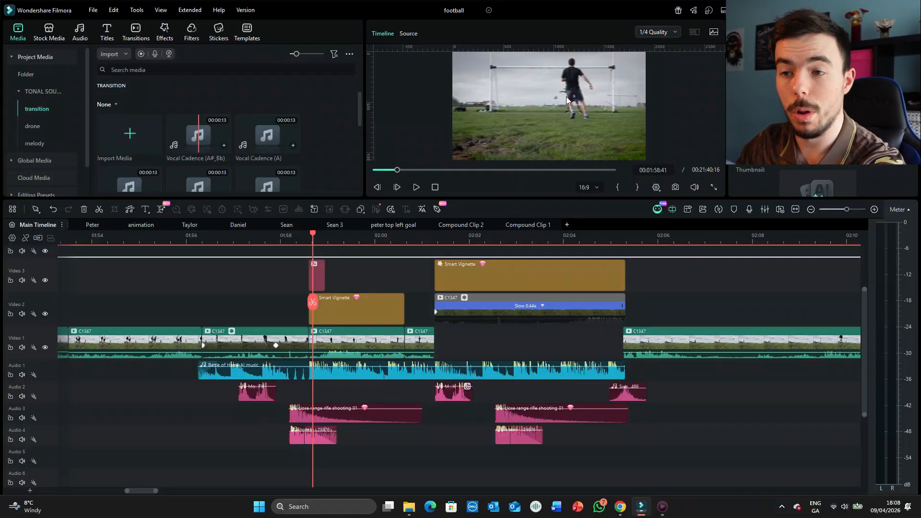
Step: Select the first Audio 2 effect and the music under the kick, and play the 0.44x slow-motion replay from 00:02:01:09 to 00:02:06:13
click(258, 396)
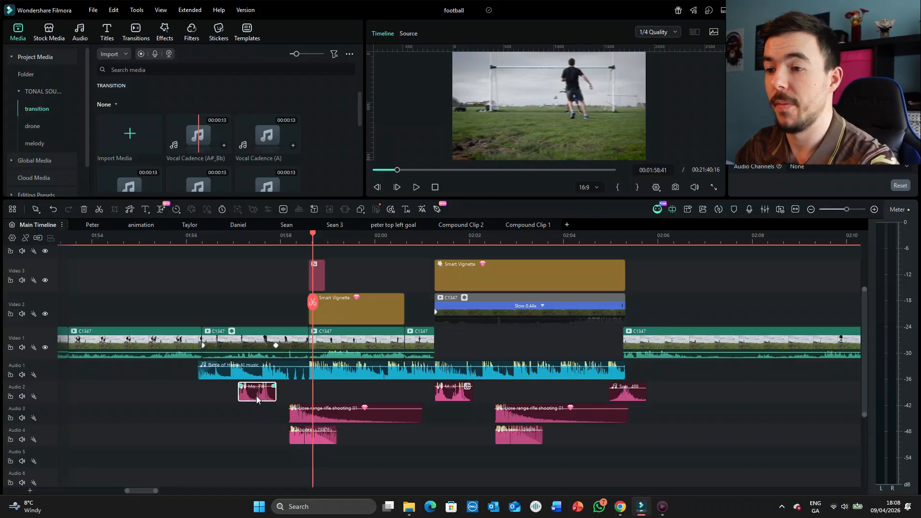
click(317, 373)
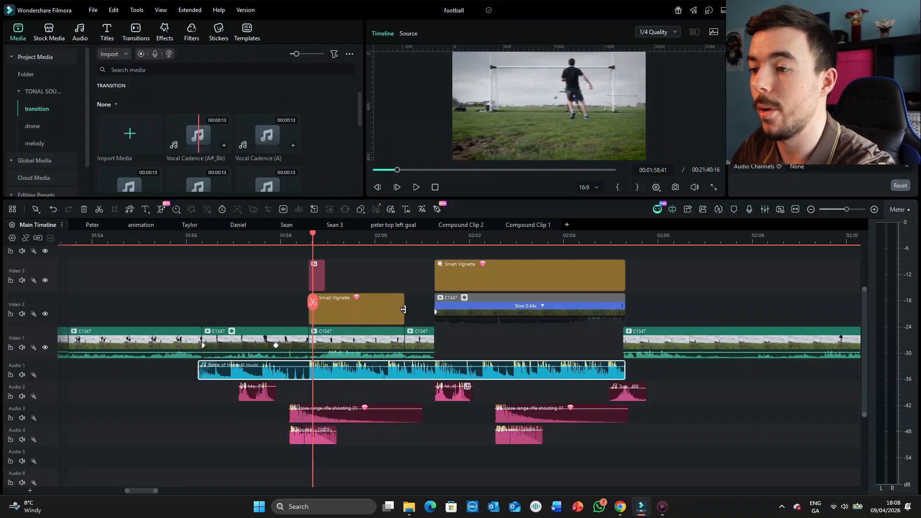
scroll(402, 308, up, 2)
click(429, 299)
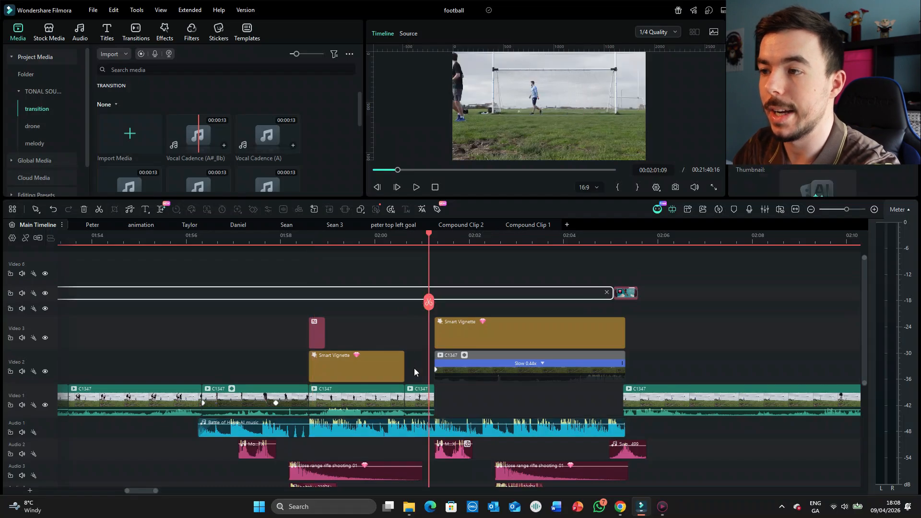
key(space)
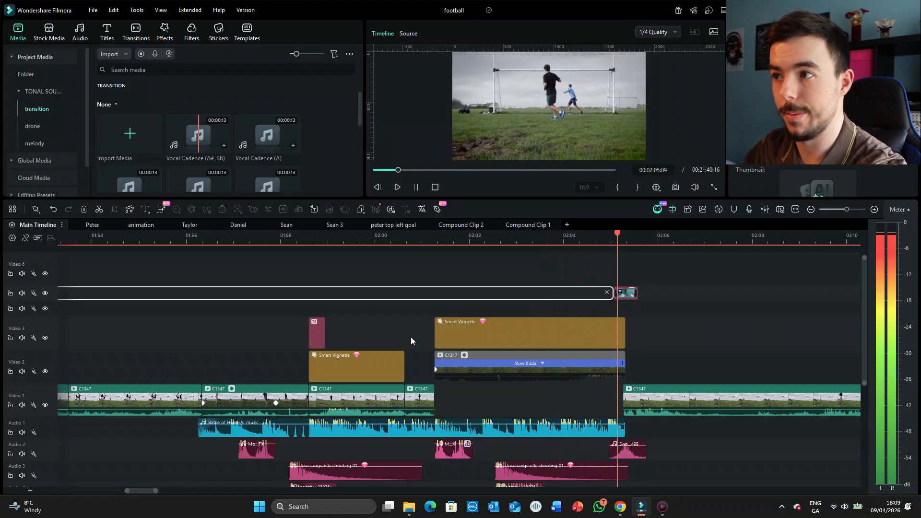
key(space)
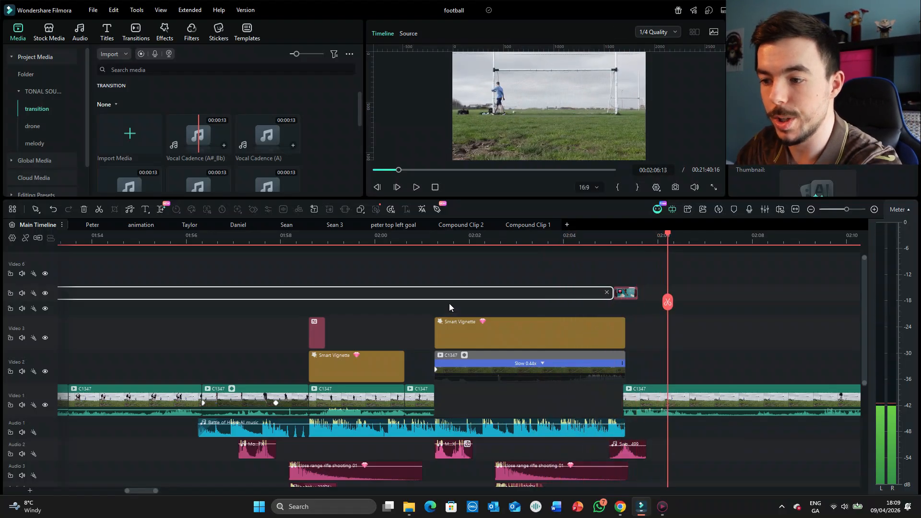
Step: Review the kick's music lead-in and impact, placing the playhead at 00:01:59:34, 00:01:57:05, 00:01:58:27 and 00:01:59:50
scroll(449, 303, down, 2)
click(354, 281)
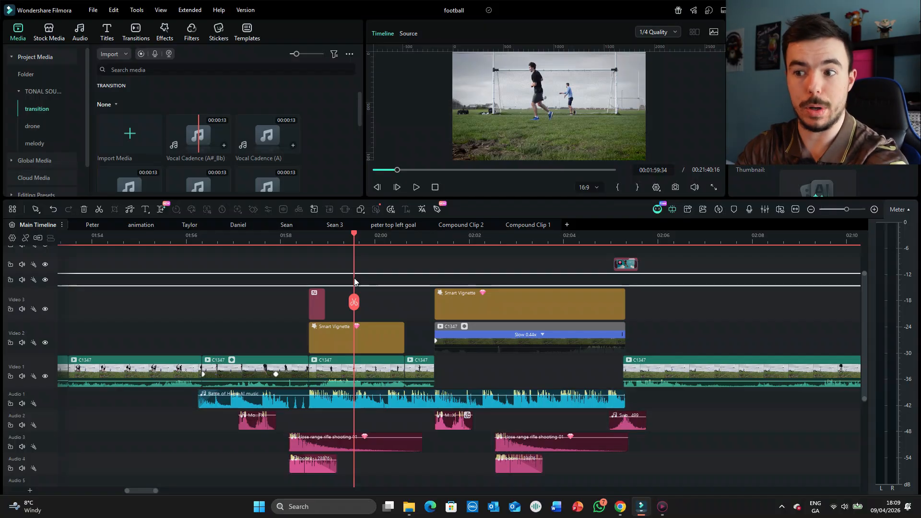
click(237, 273)
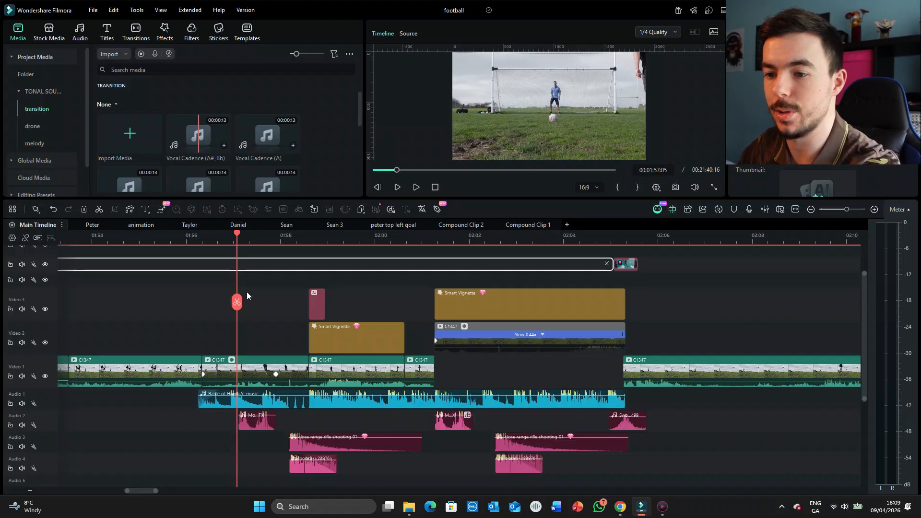
click(204, 377)
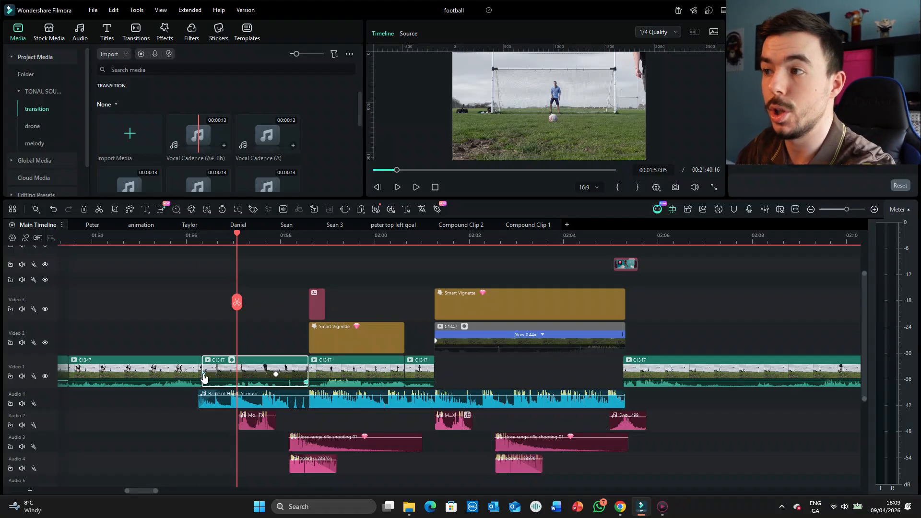
click(300, 269)
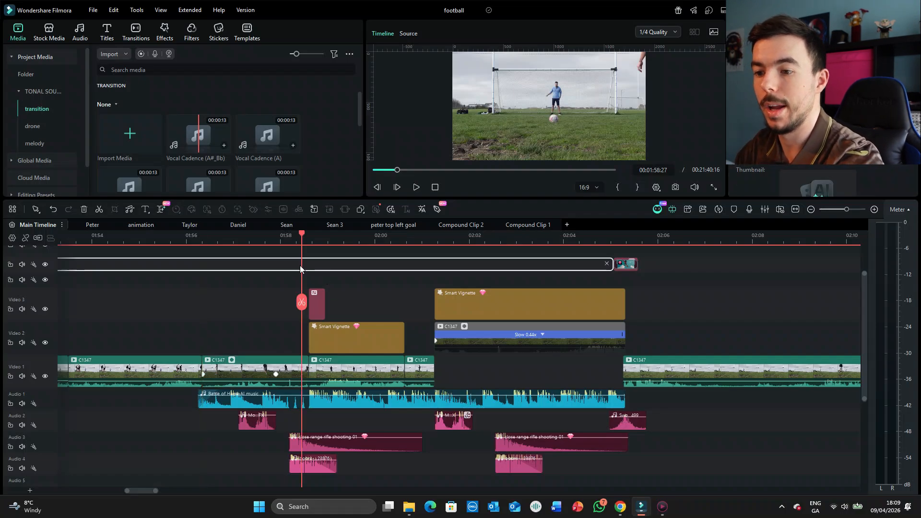
click(367, 286)
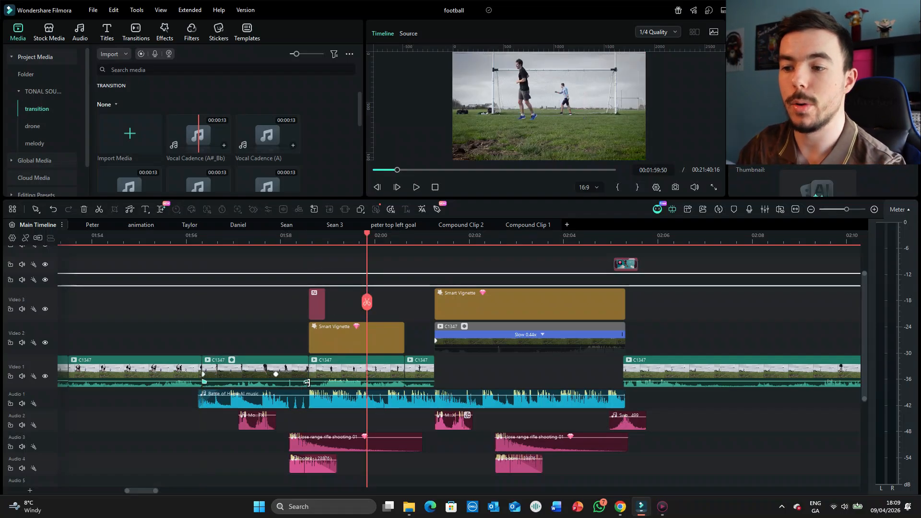
Step: Replay the slow-motion kick with its second rifle-shot impact from 00:02:01:47 to 00:02:04:10
click(459, 267)
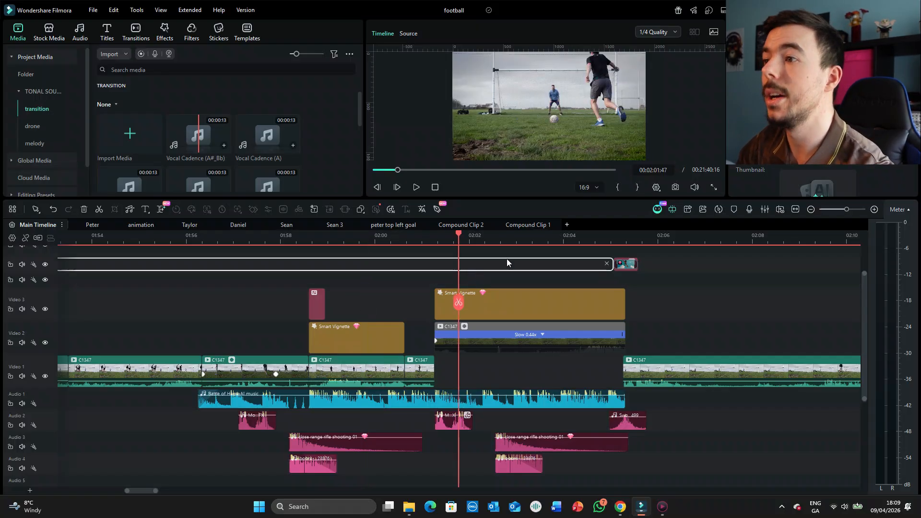
key(space)
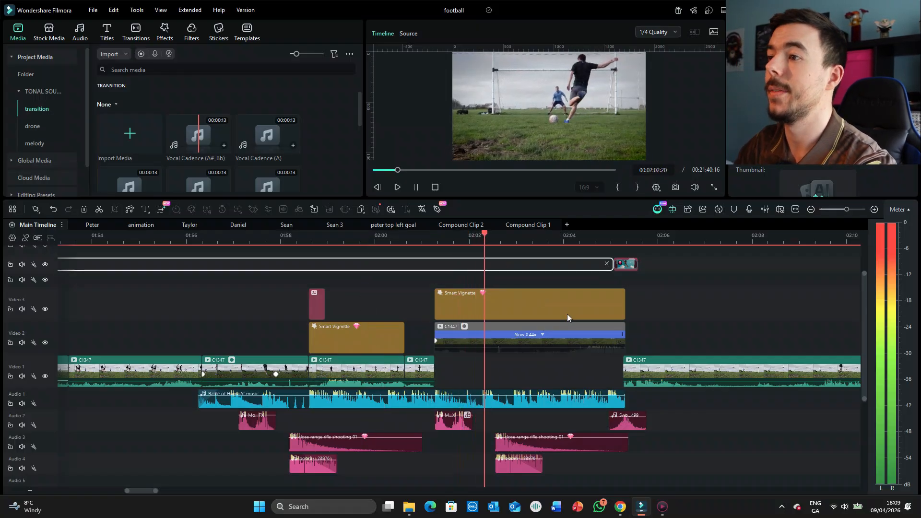
key(space)
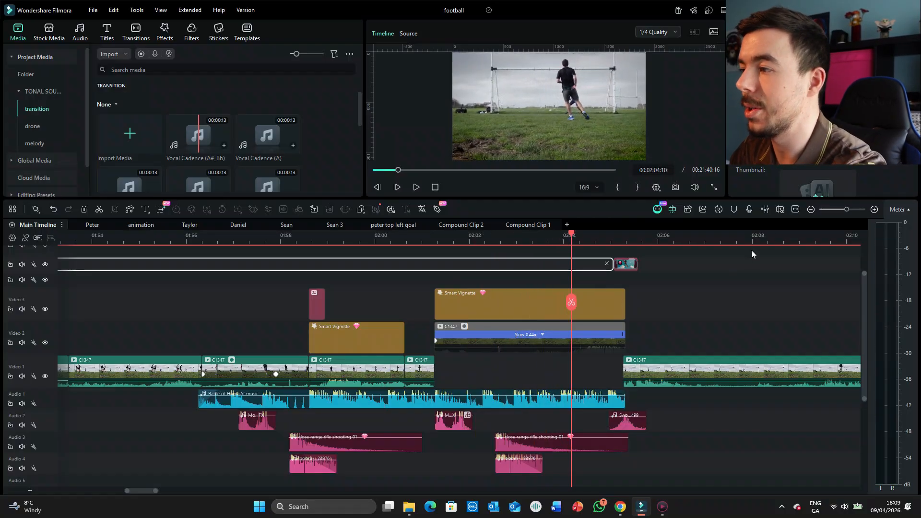
Step: Examine the music-free stretch leading into Voice Adrift, Vocal Cadence and the designed riser, checking 00:02:16:46, 00:02:40:45, 00:02:17:20 and 00:02:15:35
click(841, 209)
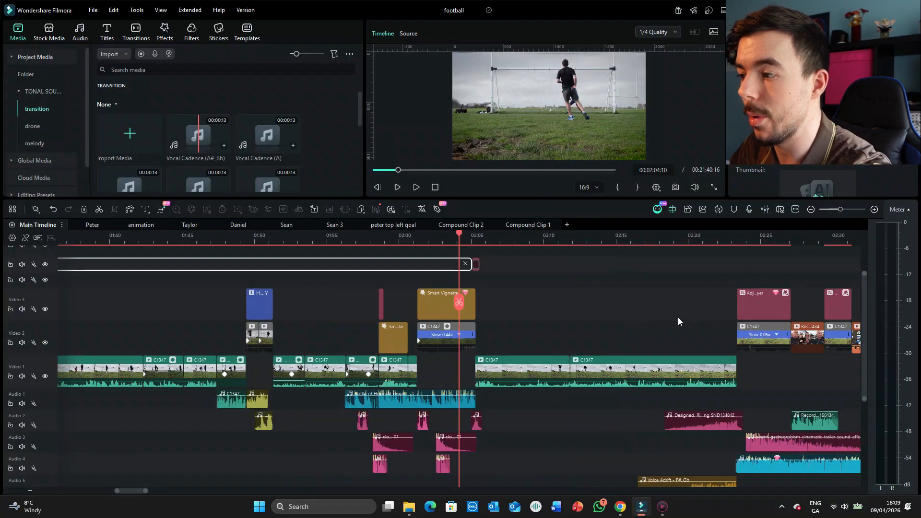
drag(678, 318, 324, 273)
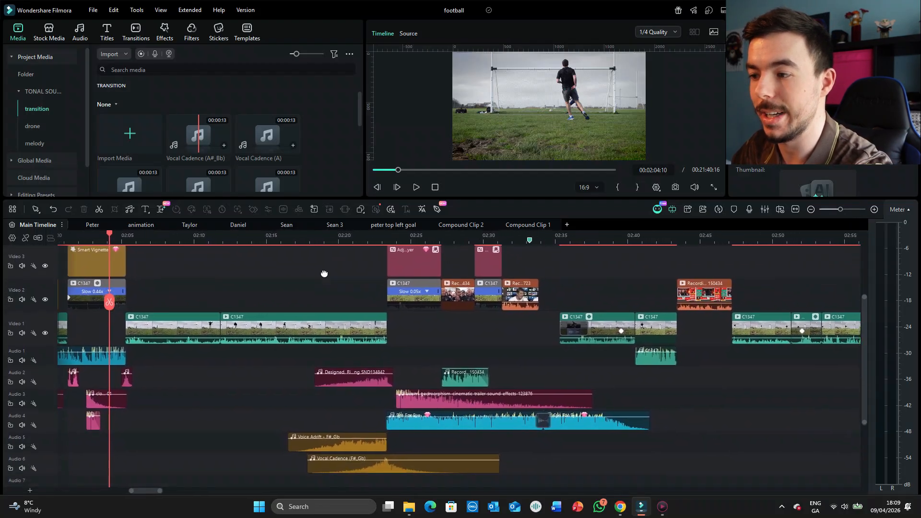
click(291, 301)
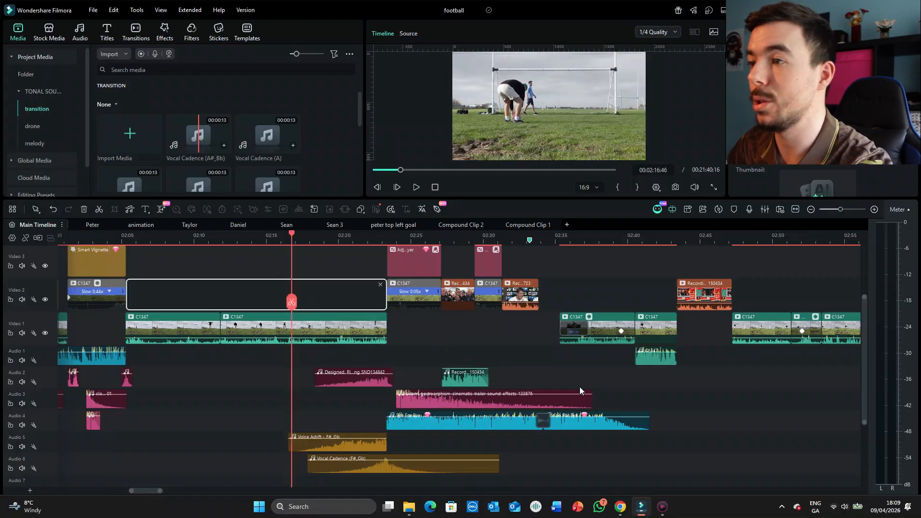
drag(659, 395, 562, 386)
click(543, 274)
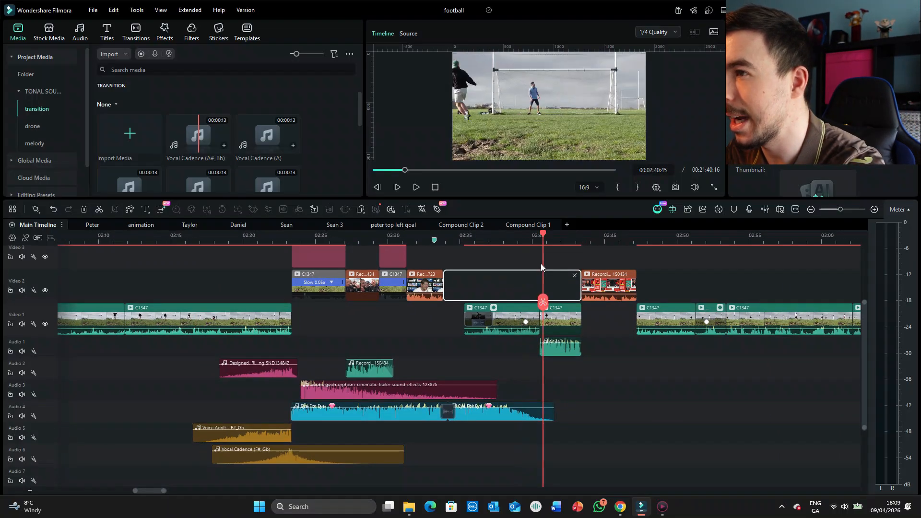
click(204, 278)
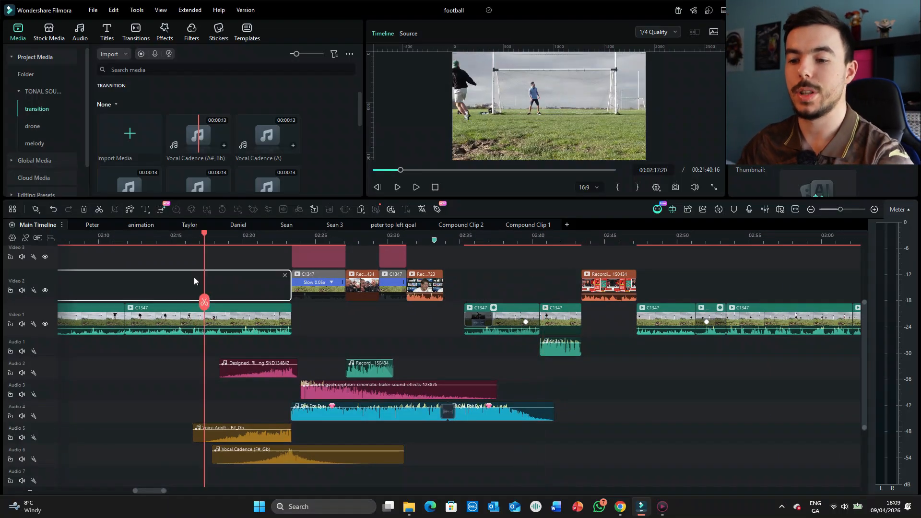
scroll(287, 321, up, 1)
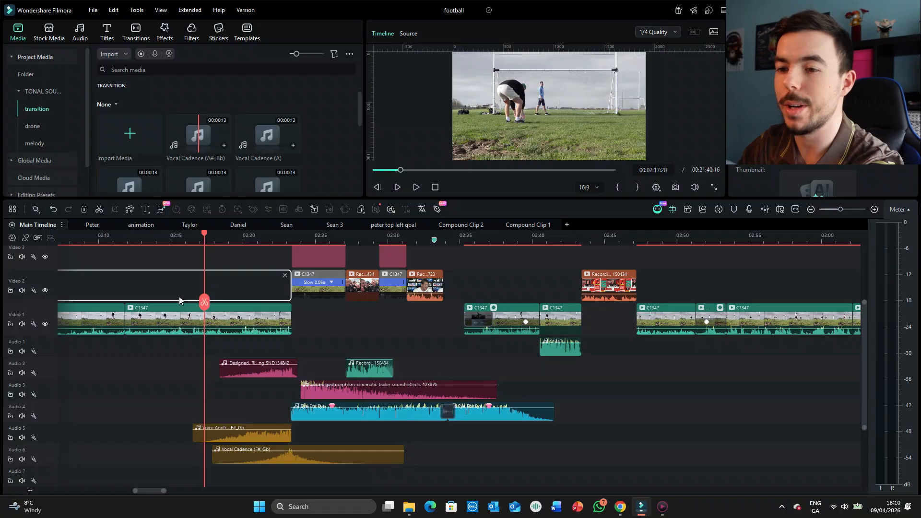
click(179, 301)
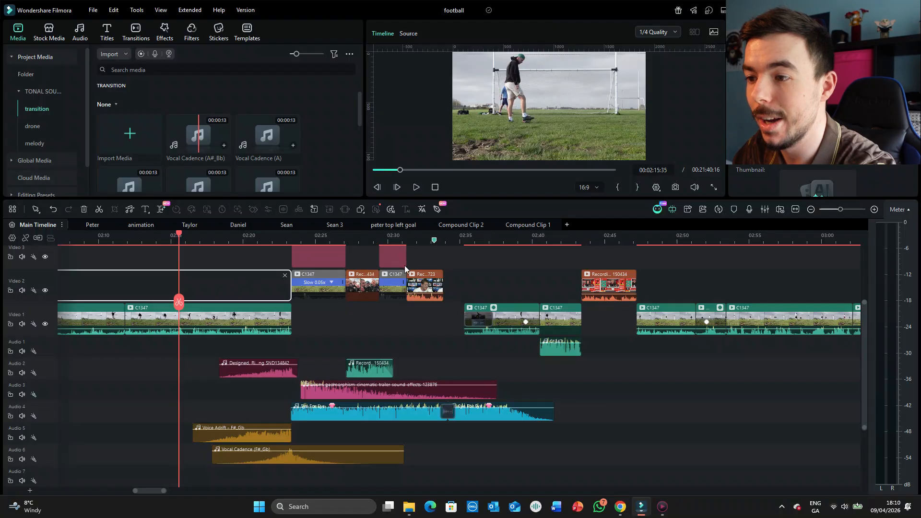
Step: View the crowd reaction clip at 00:02:28:11 and the interview clip at 00:02:32:30 above the boom and music
scroll(405, 269, up, 1)
click(361, 287)
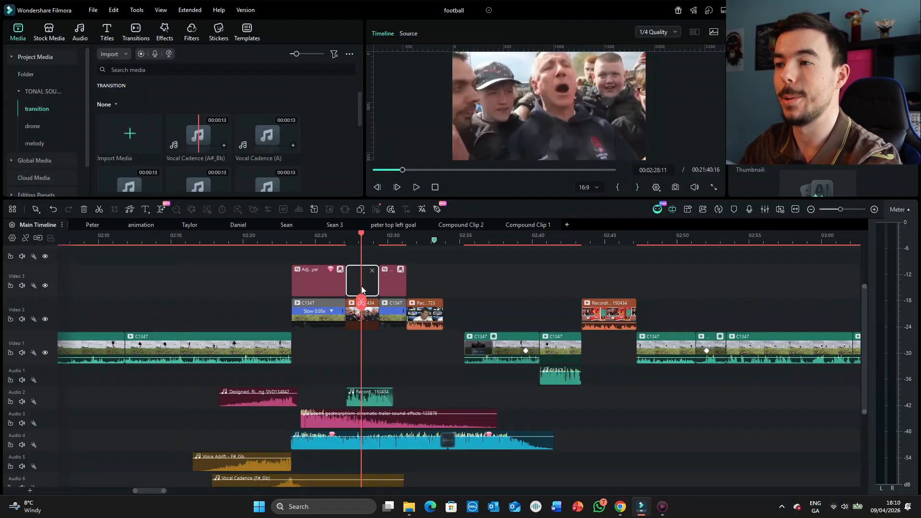
click(424, 274)
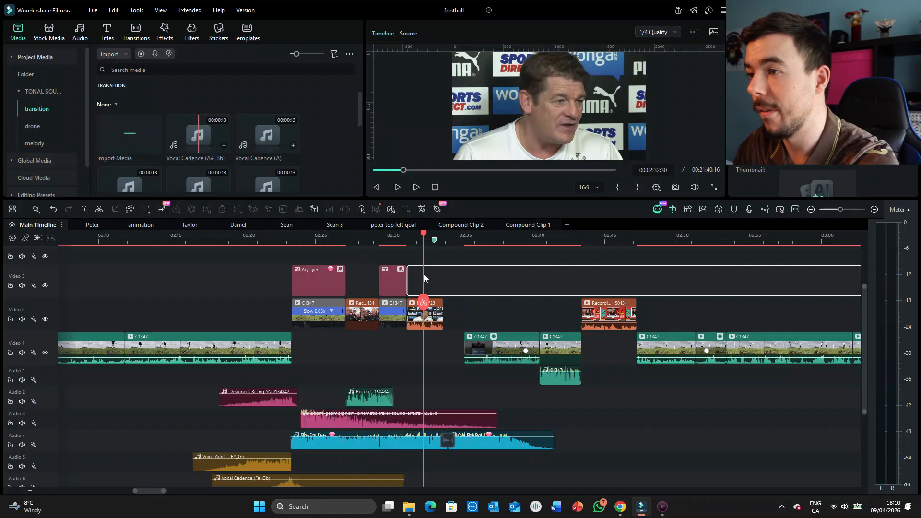
click(308, 246)
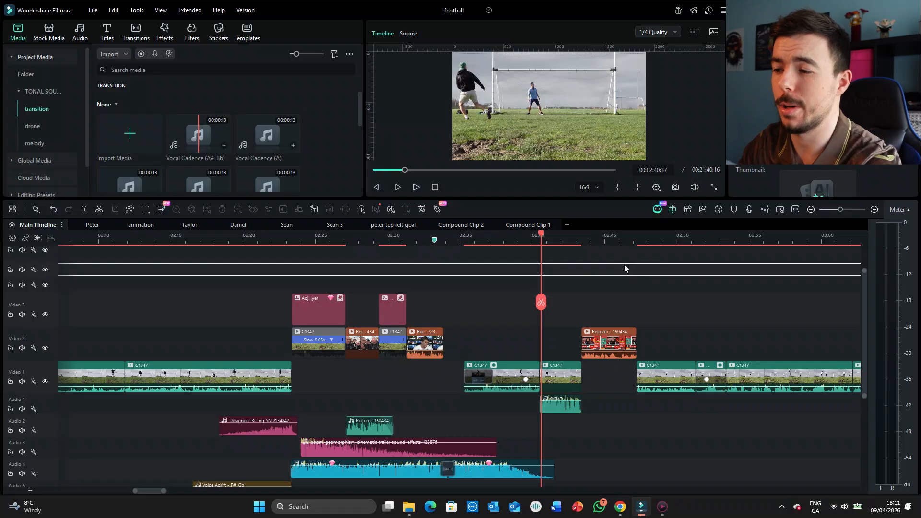
Step: Check the music's fade-out under the following kick, placing the playhead at 00:02:37:46 and 00:02:41:09
scroll(555, 356, down, 2)
click(499, 287)
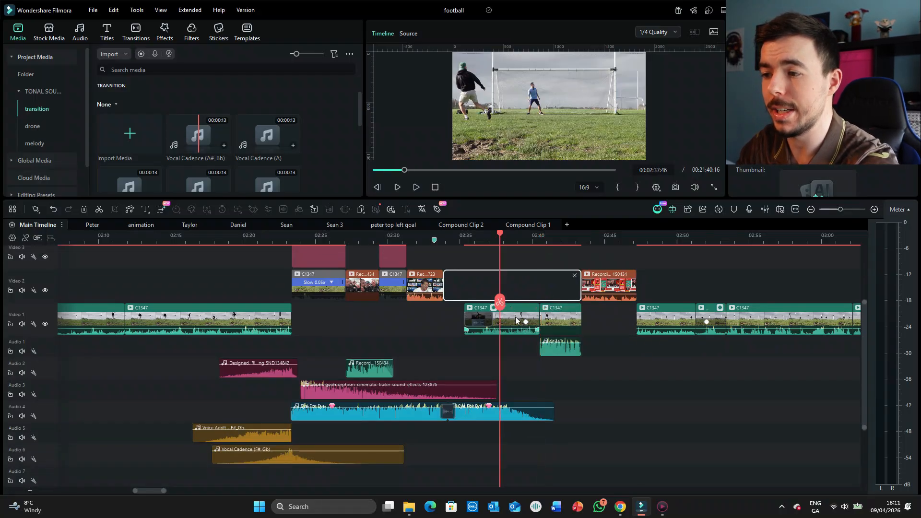
drag(502, 301, 550, 295)
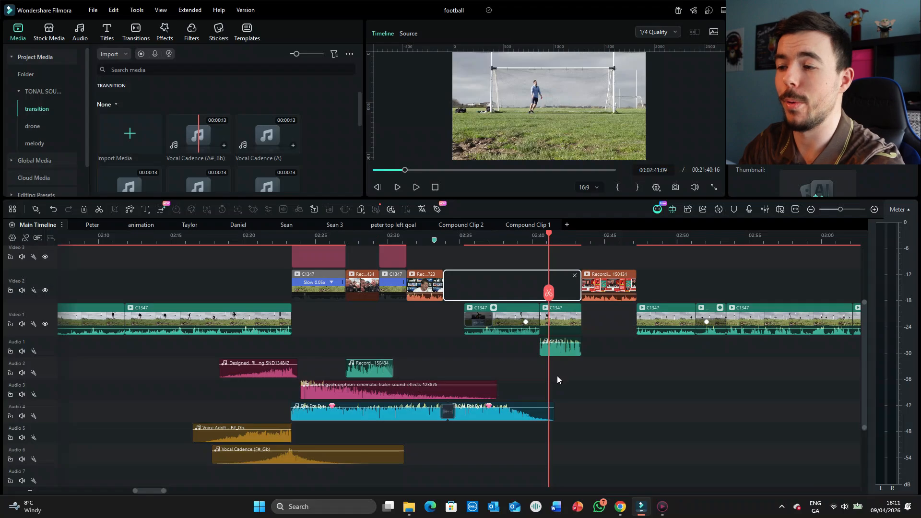
drag(595, 394, 545, 387)
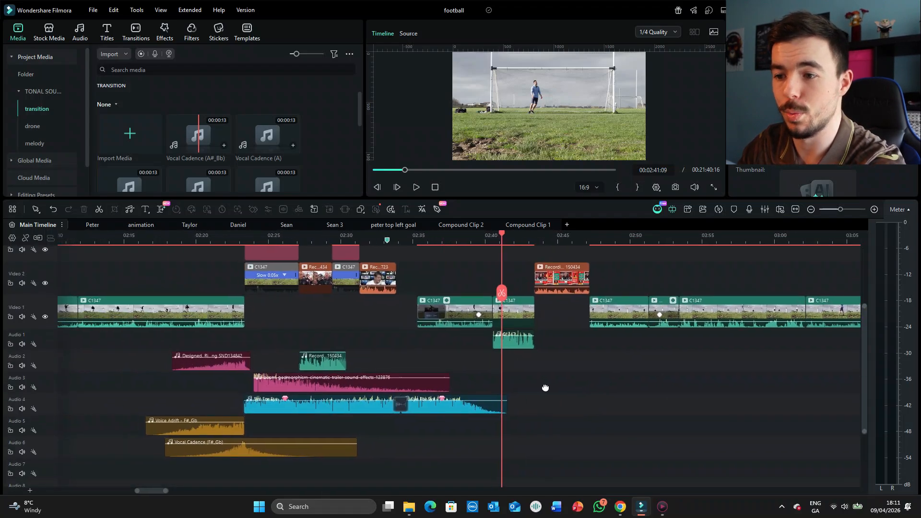
Step: Review the crowd clip at 00:02:27:51 and slow-motion kick at 00:02:30:44 with the tonal sounds, riser, boom and music layered around them
scroll(397, 377, up, 2)
click(307, 276)
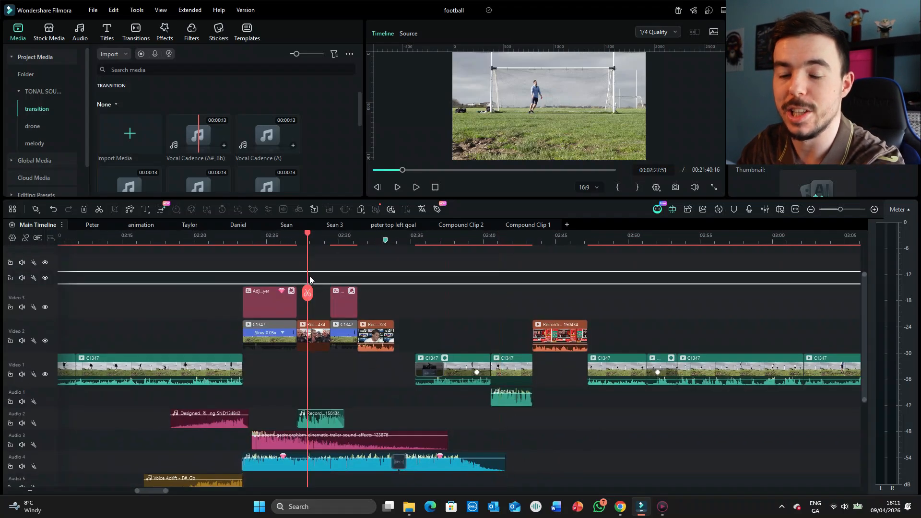
click(349, 264)
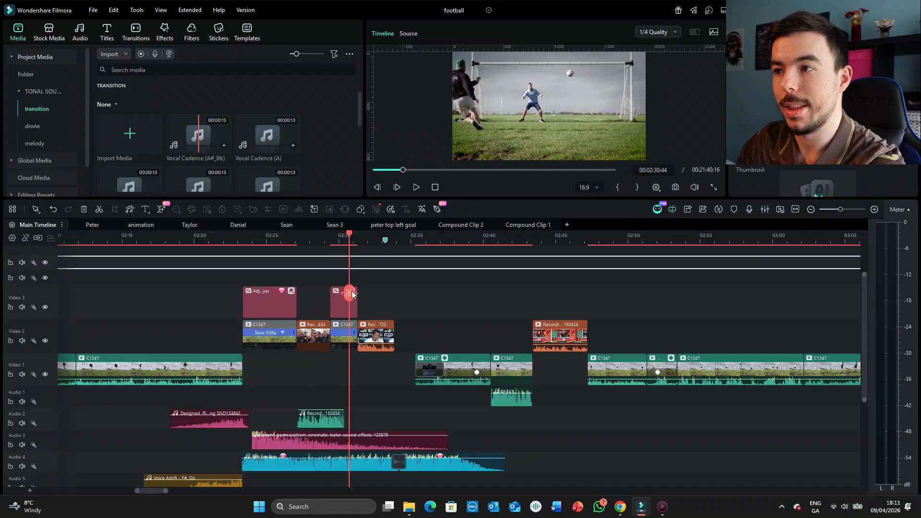
scroll(352, 290, down, 2)
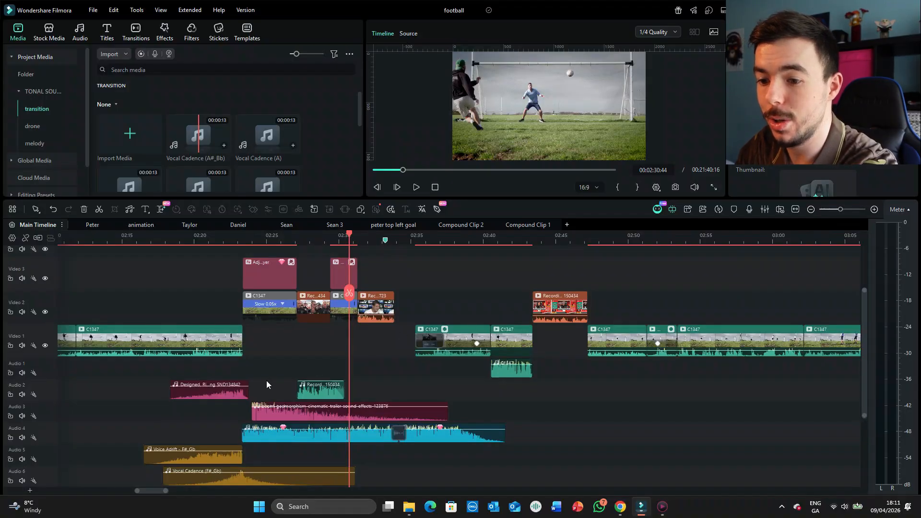
scroll(182, 422, down, 1)
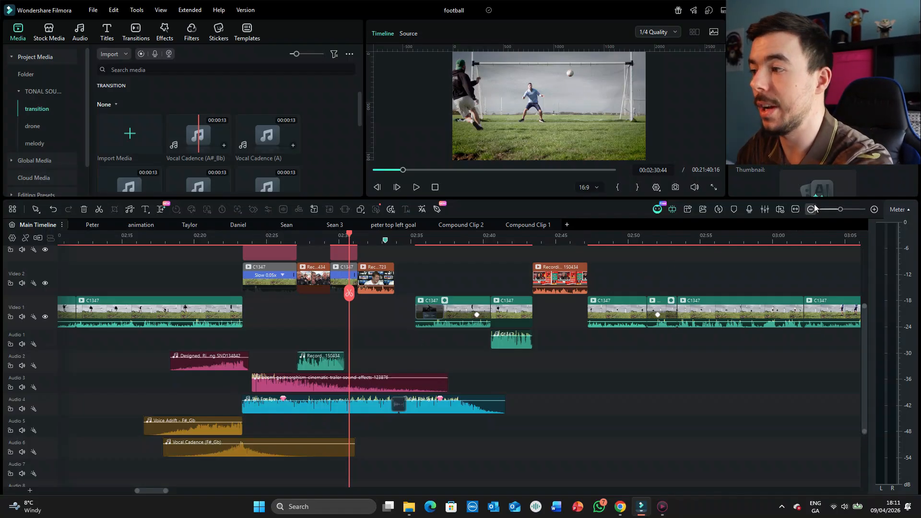
click(835, 209)
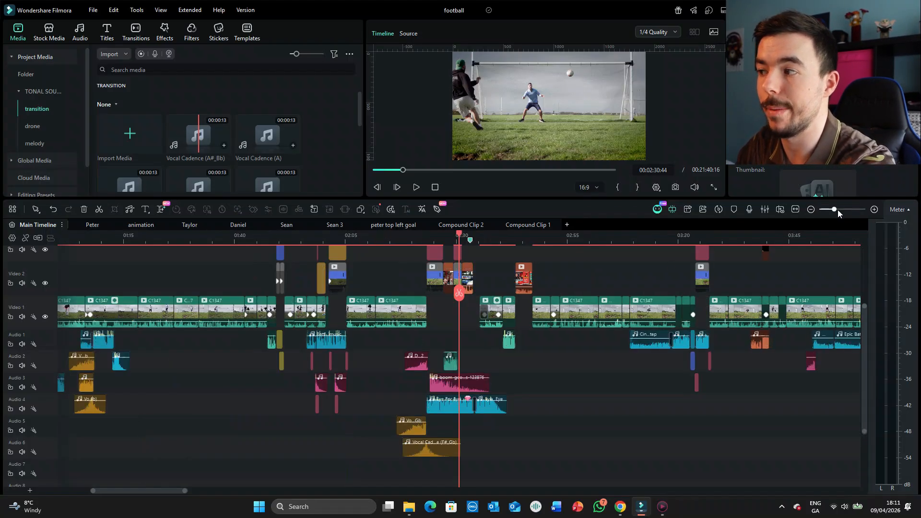
Step: Review the face-overlay meme clip at 00:03:39:51 and 00:03:39:36 and the music-free footage around it at 00:03:43:11 and 00:03:47:20
click(838, 210)
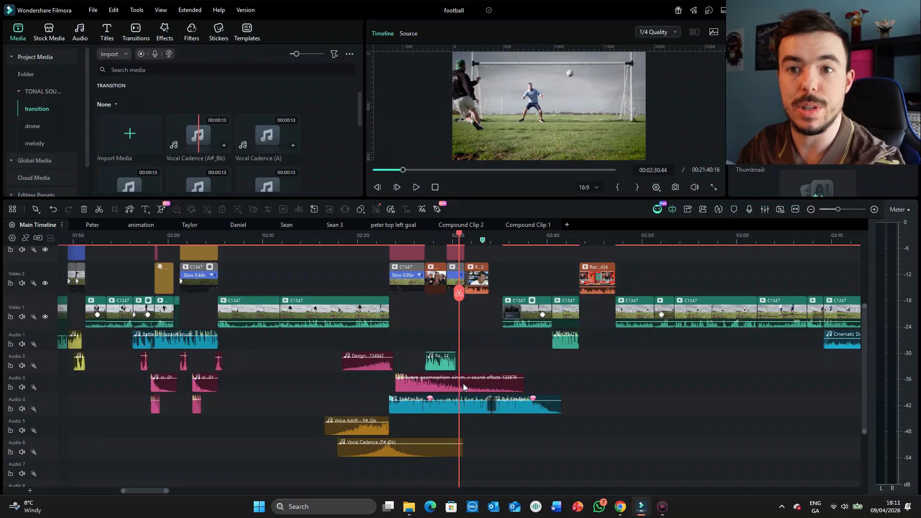
scroll(626, 429, right, 10)
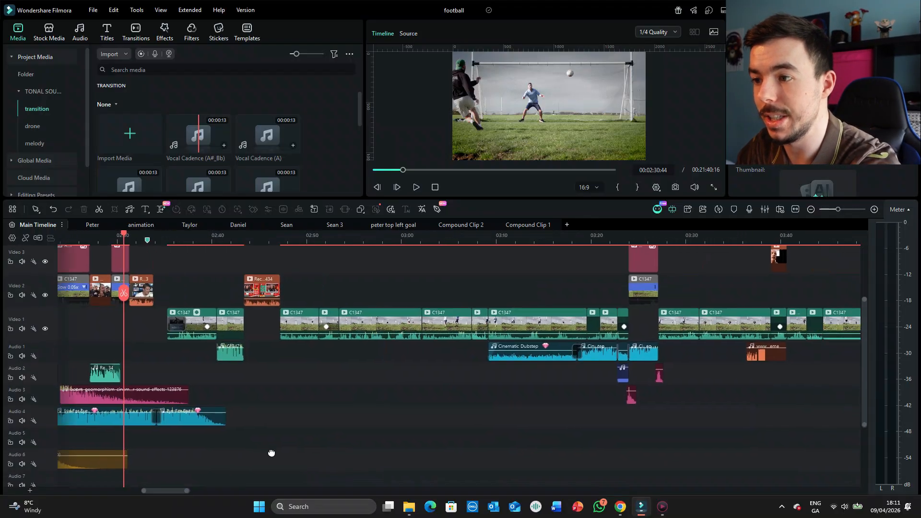
scroll(665, 418, right, 4)
scroll(666, 418, up, 1)
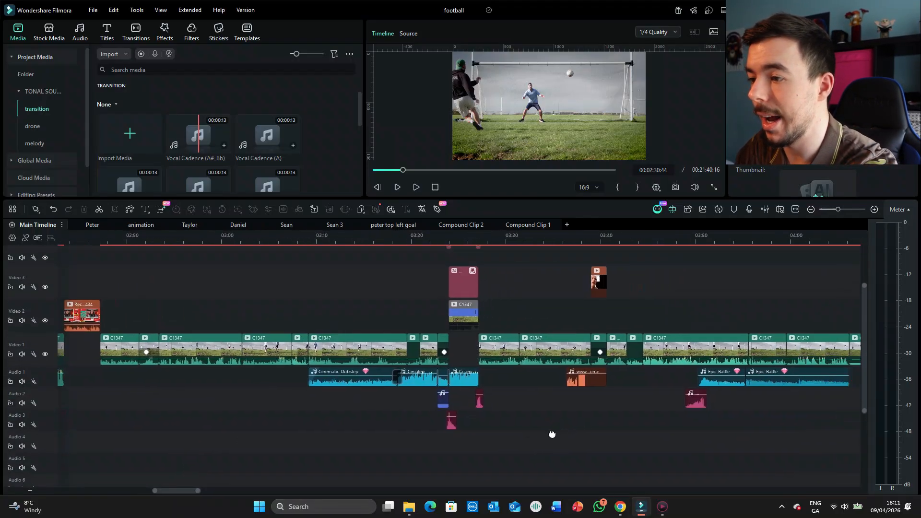
click(355, 326)
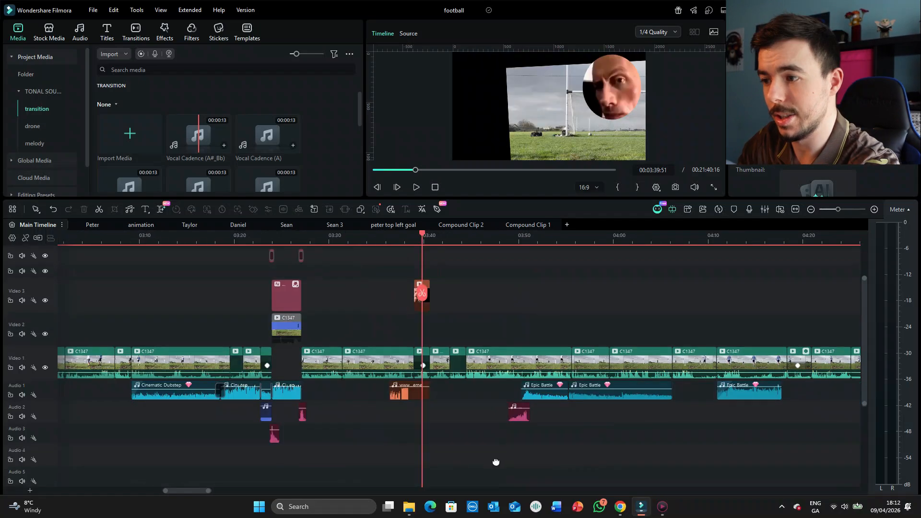
scroll(495, 462, right, 1)
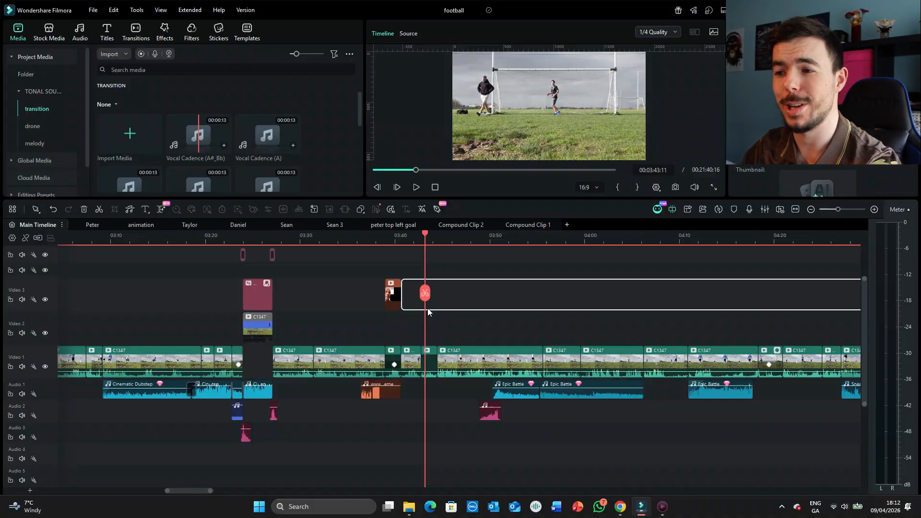
click(391, 272)
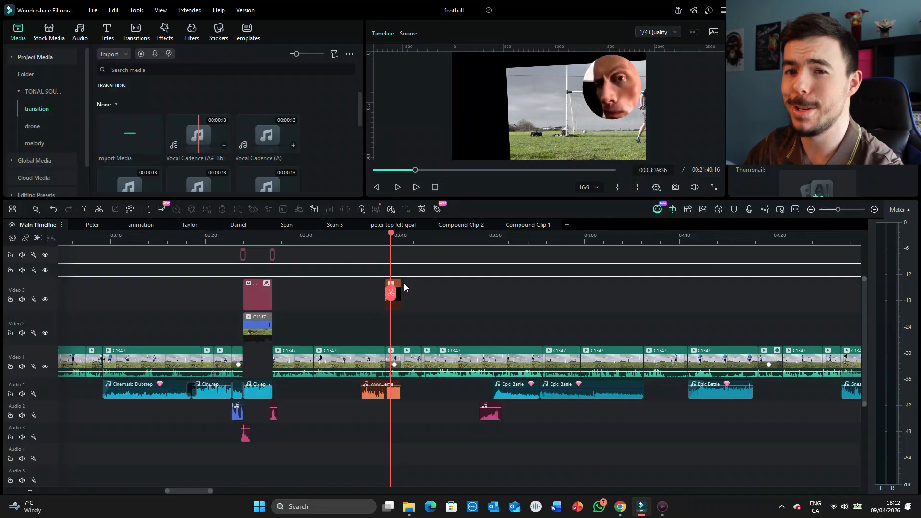
click(465, 314)
Step: Examine the Sneaky Snitch music and the tonal sounds overlapping its end, placing the playhead at 00:04:51:46
scroll(561, 461, right, 5)
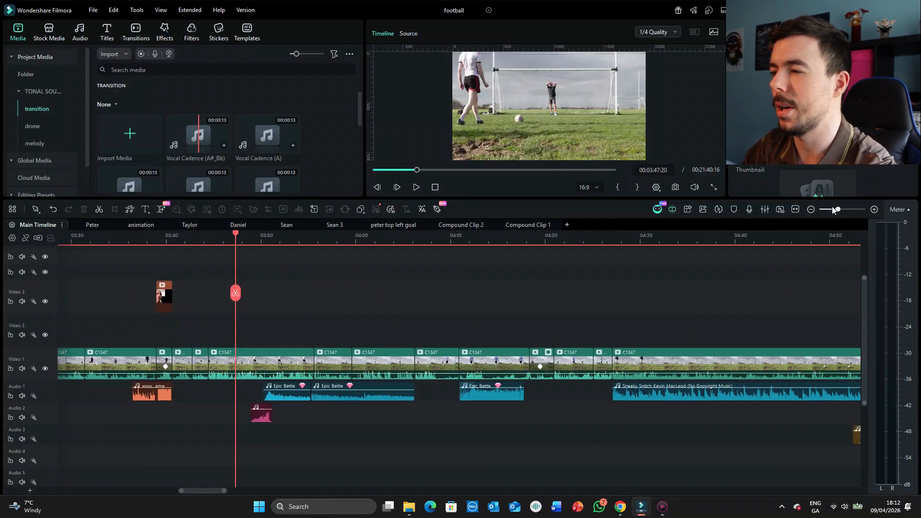
drag(836, 209, 831, 209)
scroll(495, 465, right, 3)
scroll(495, 466, down, 1)
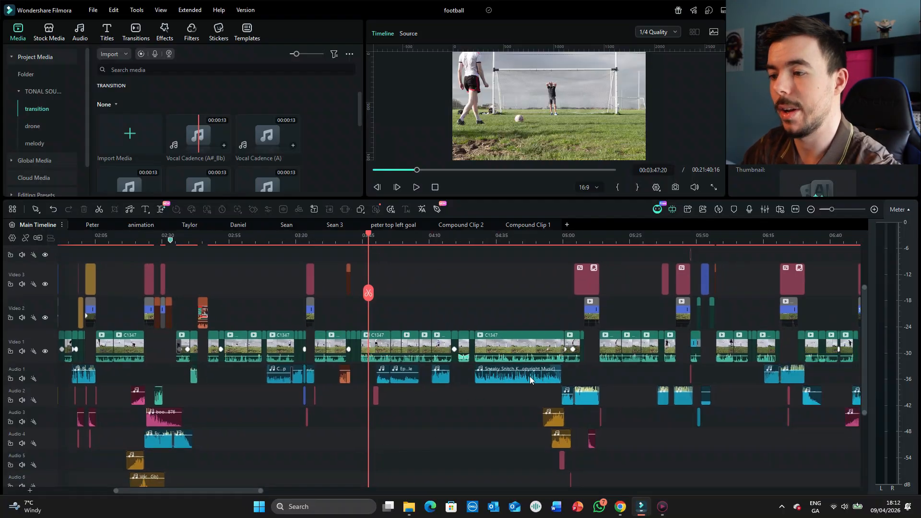
click(541, 312)
scroll(566, 461, right, 6)
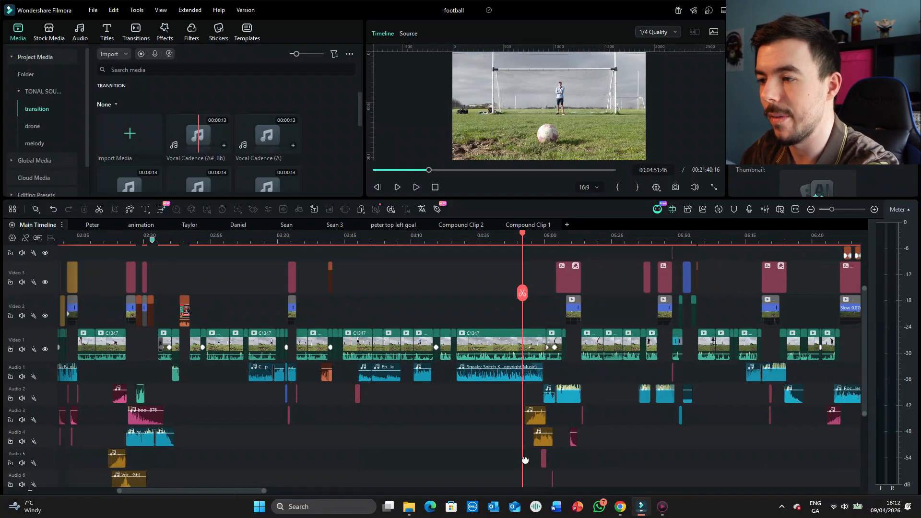
scroll(500, 455, down, 1)
drag(500, 456, 407, 427)
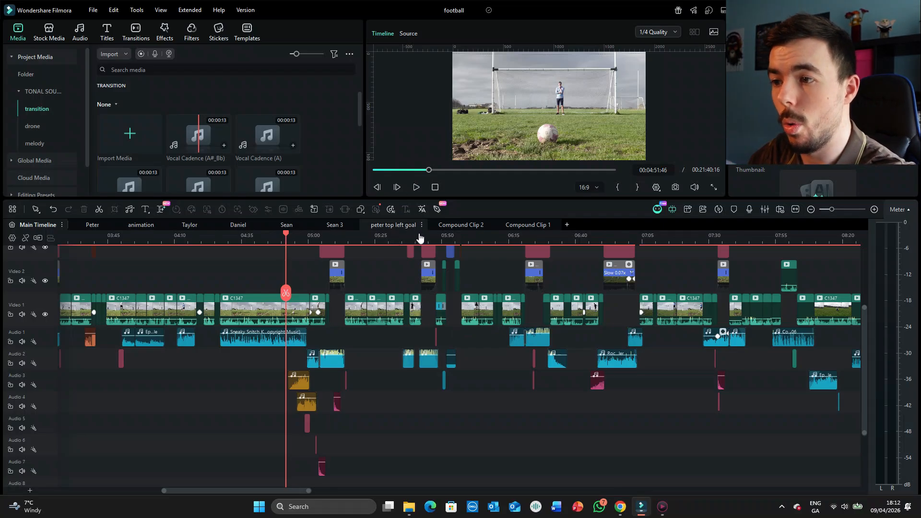
Step: Compare the slow-motion kick at 00:05:09:44 with the tonal build-up at 00:04:55:00 and the end of the music at 00:05:01:50
click(334, 236)
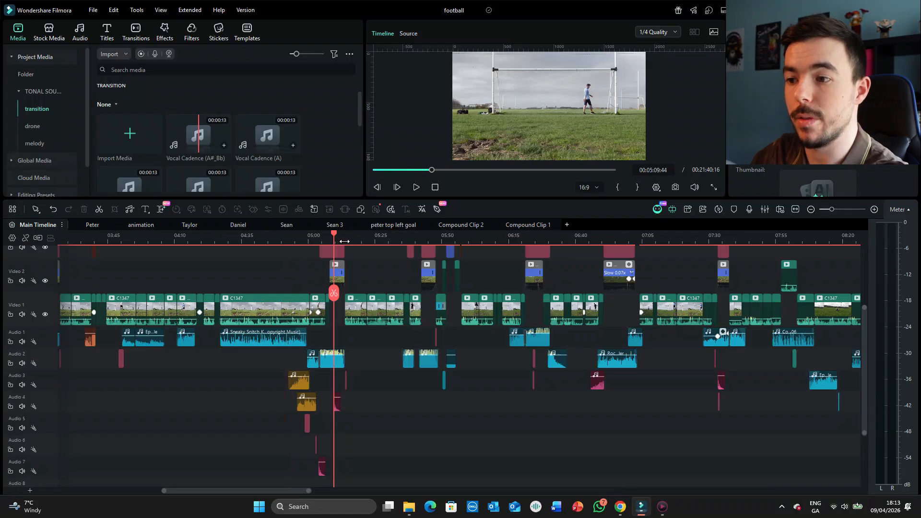
click(295, 364)
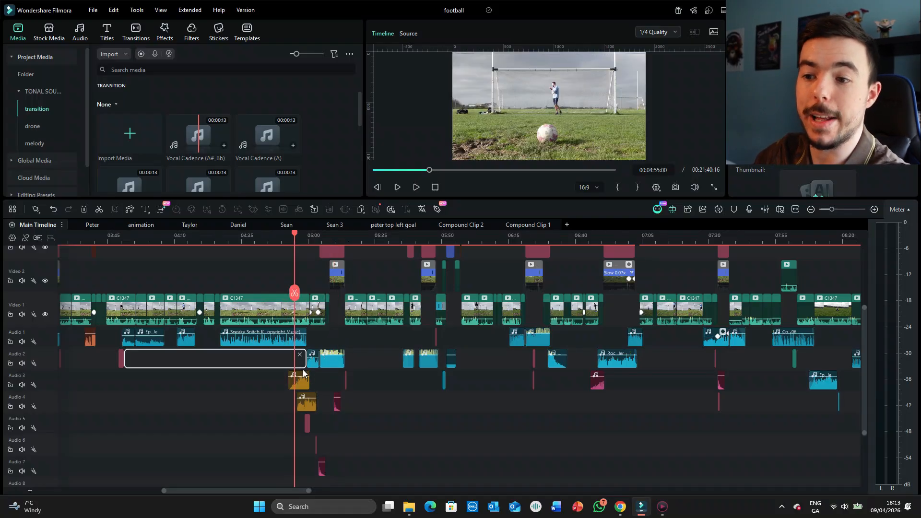
click(313, 337)
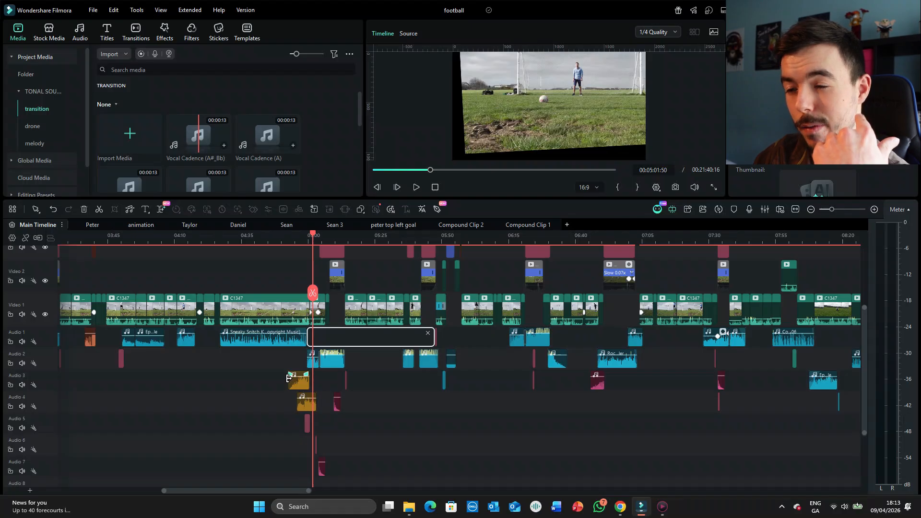
Step: Check the gap between the slow-motion clips, placing the playhead at 00:06:38:25
scroll(288, 378, up, 3)
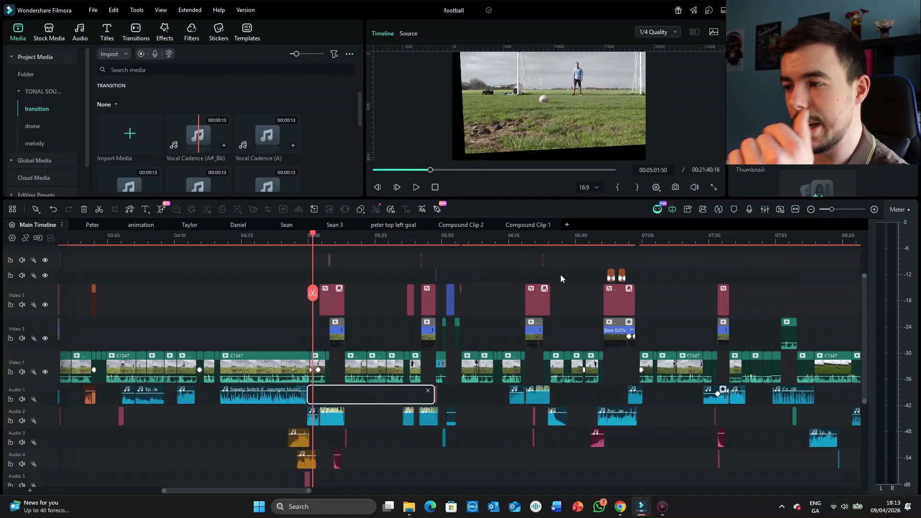
click(566, 272)
click(571, 332)
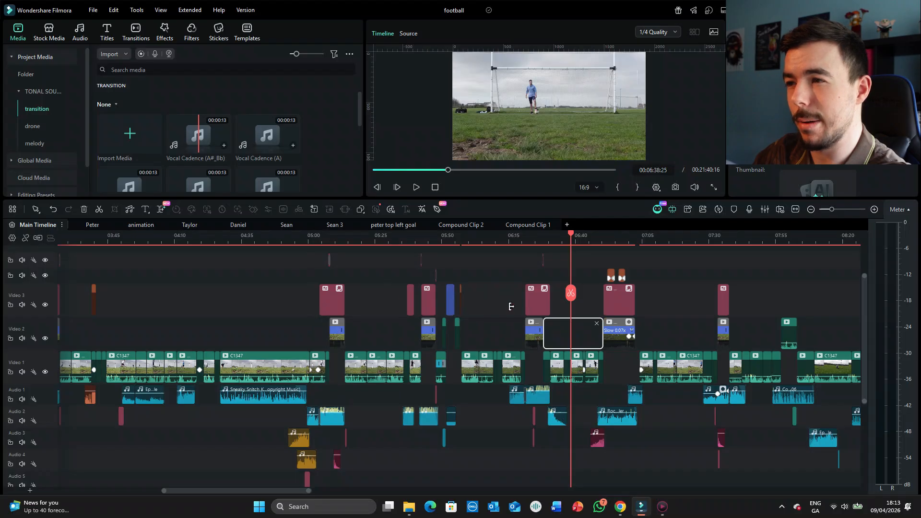
Step: Play the sequence from 00:04:49:12 through the tonal sounds and music into the slow-motion kick
drag(699, 454, 387, 442)
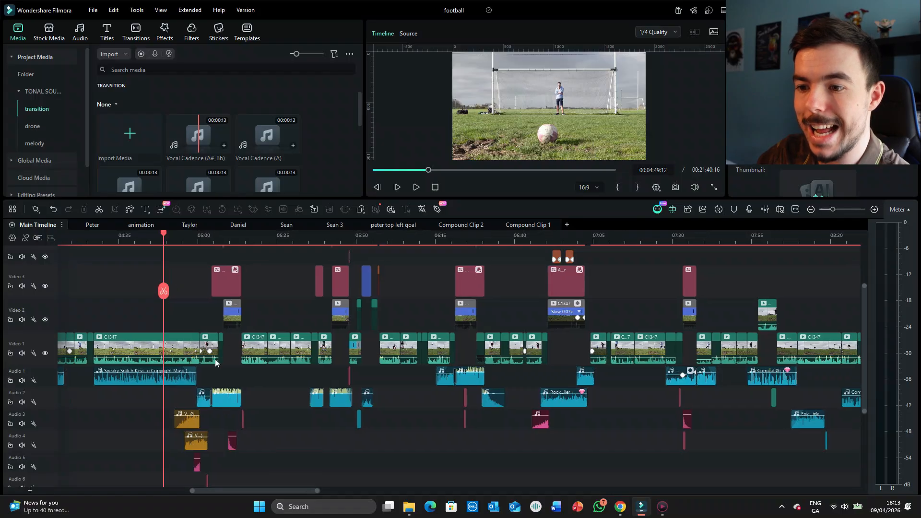
scroll(213, 347, down, 1)
scroll(213, 346, up, 1)
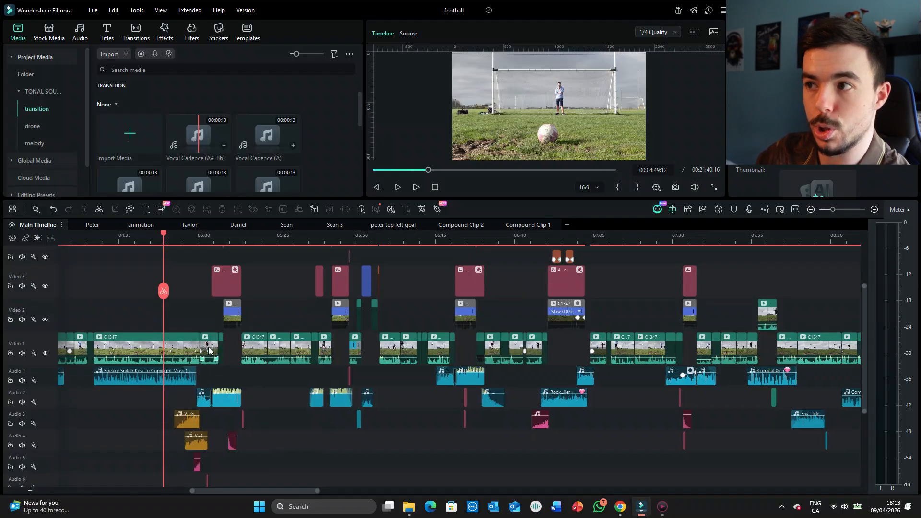
key(space)
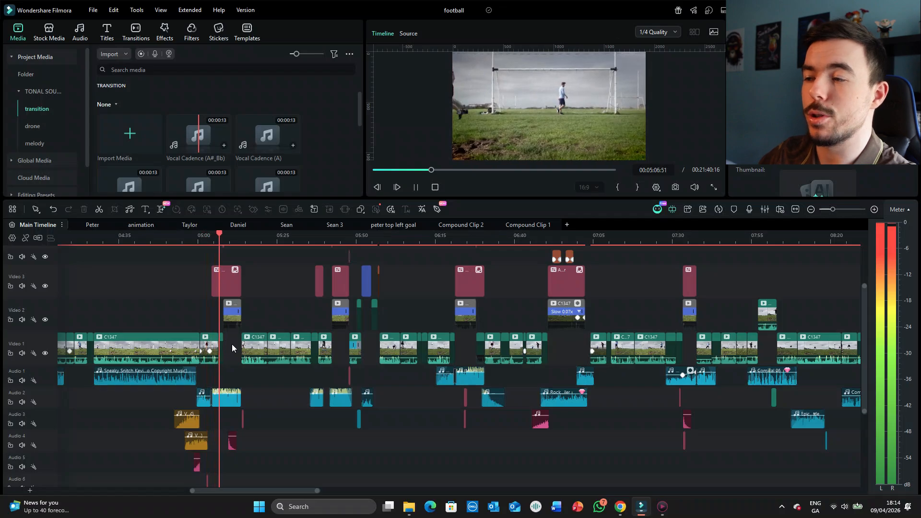
key(space)
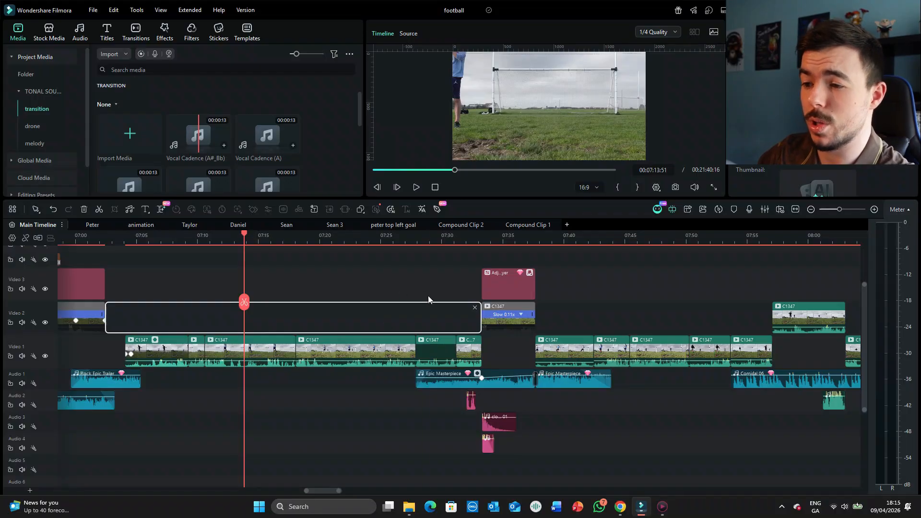
Step: Check the Epic Masterpiece music around the slow-motion kick at 00:07:28:30 and 00:07:31:31, then scrub through to 00:07:40:42
click(423, 294)
drag(609, 460, 477, 465)
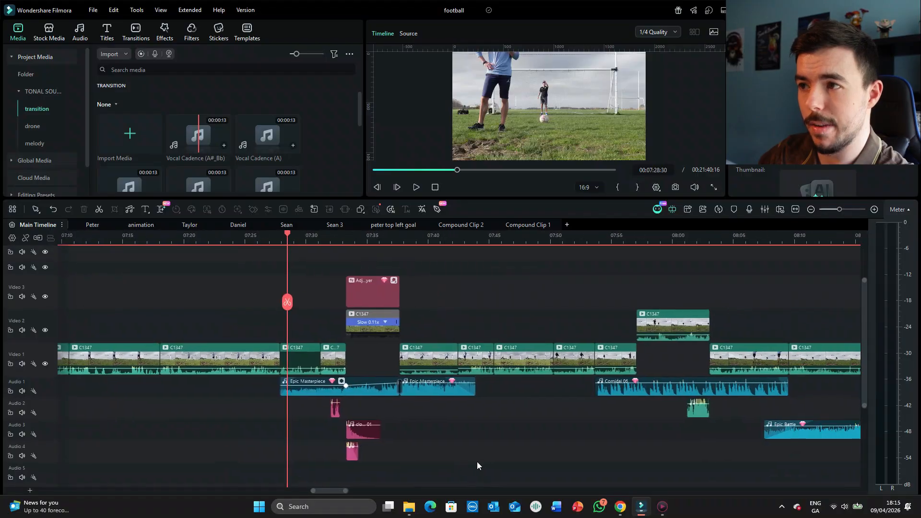
click(325, 301)
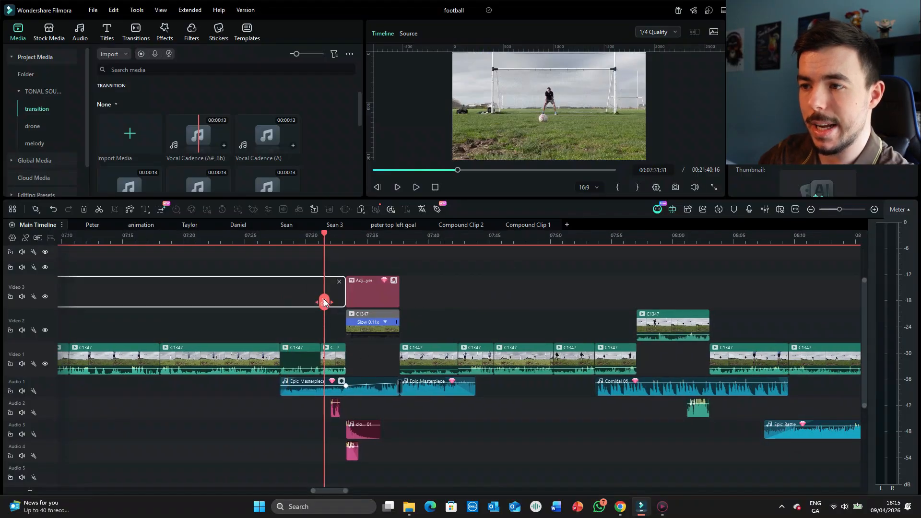
drag(328, 302, 438, 326)
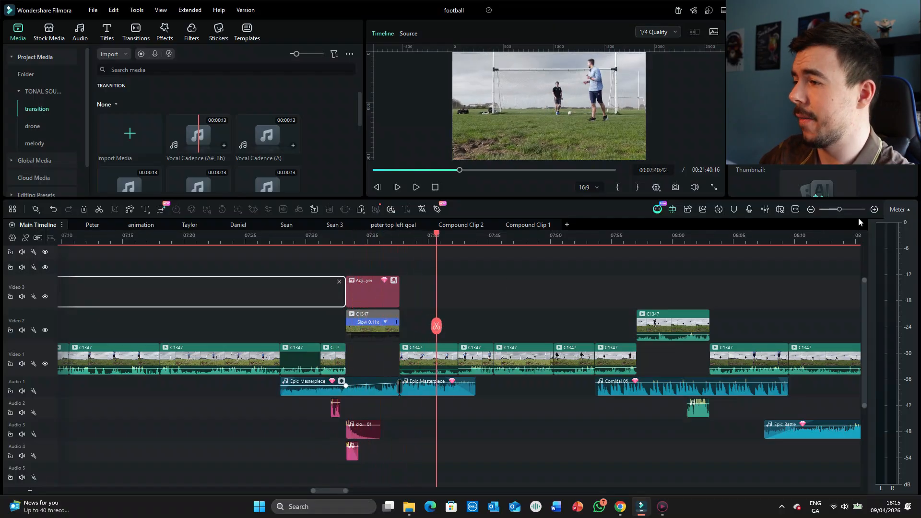
Step: Survey the following music sections and scrub from 00:09:31:55 into the slow-motion kick above the We Are Teammates music
click(833, 210)
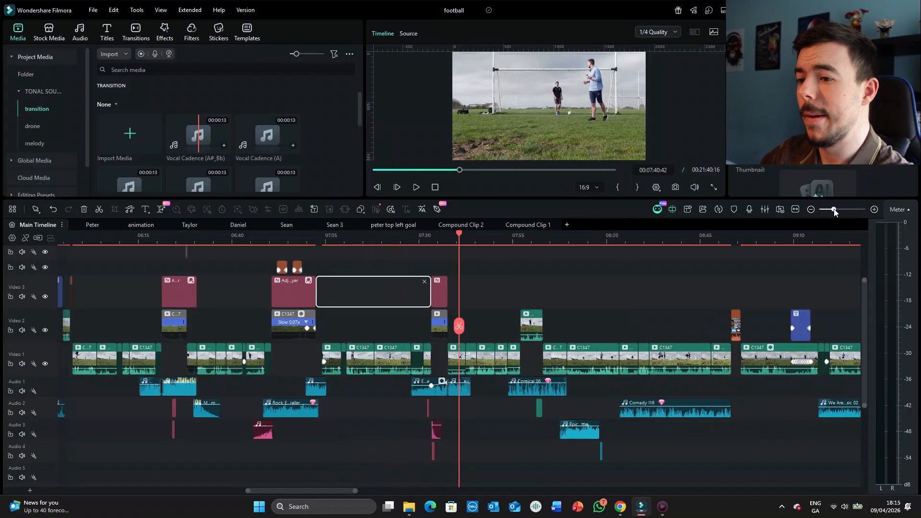
click(827, 209)
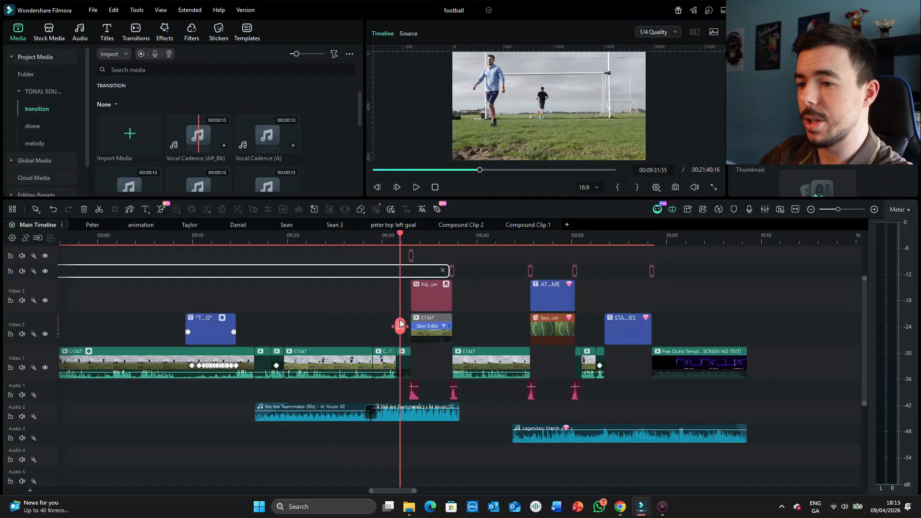
drag(400, 323, 430, 330)
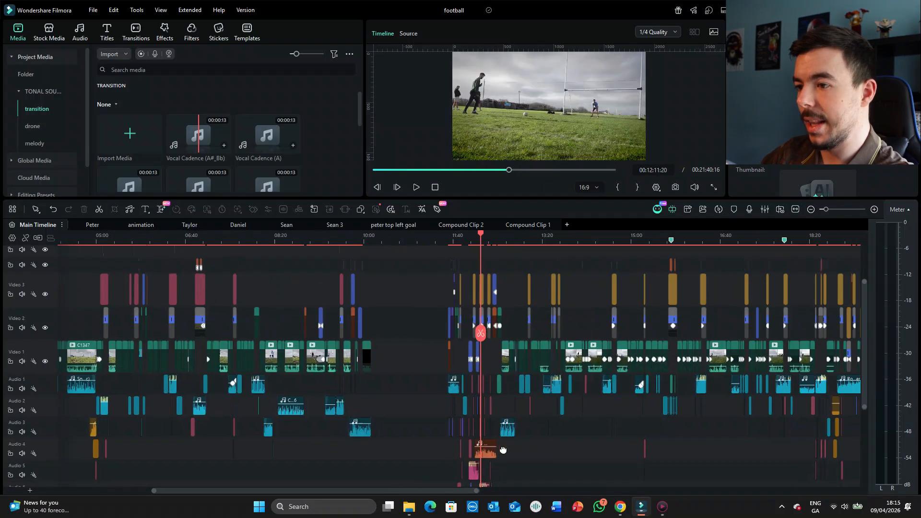
Step: Survey the video and audio layers across the second half of the timeline, from the section near 00:12:11:20 to the end
drag(502, 450, 337, 461)
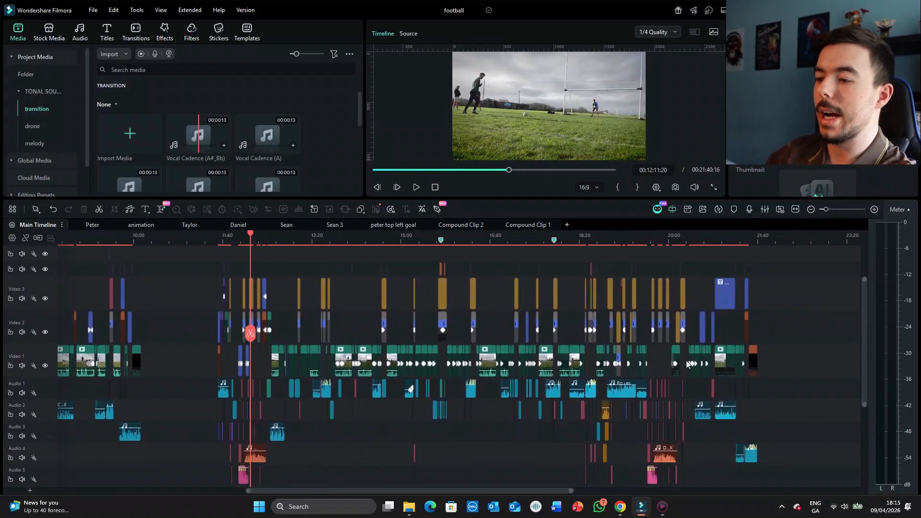
scroll(671, 355, down, 5)
scroll(652, 353, up, 4)
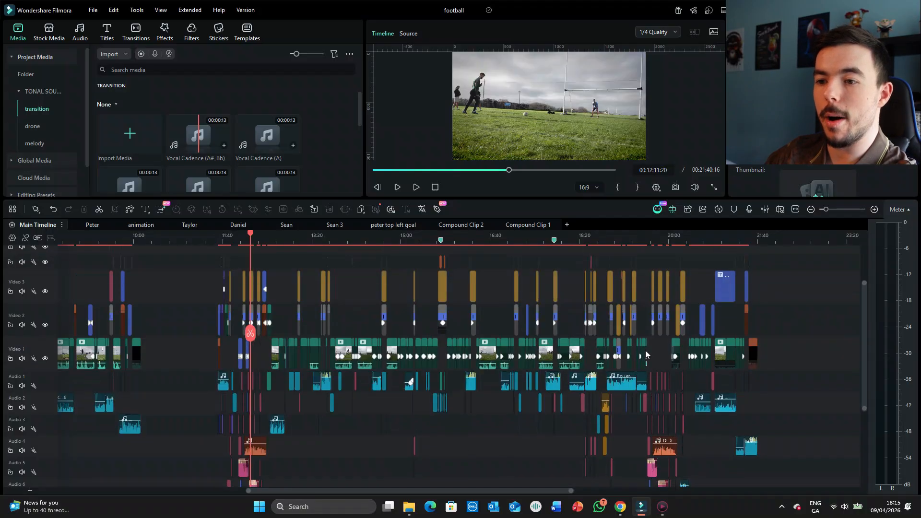
scroll(646, 351, up, 2)
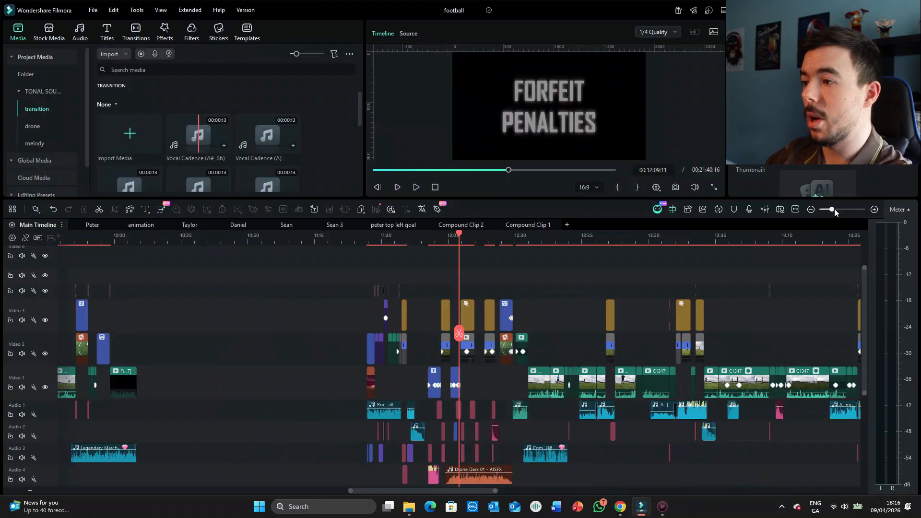
Step: Examine the drones, risers and impacts layered under the Forfeit Penalties title at 00:12:09:11, selecting the longer Drone Dark 01 clip
scroll(835, 208, up, 3)
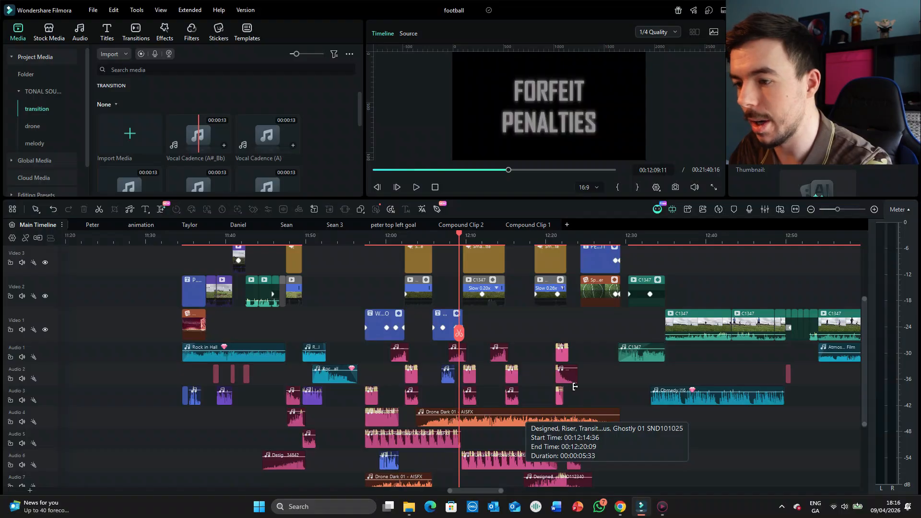
click(538, 349)
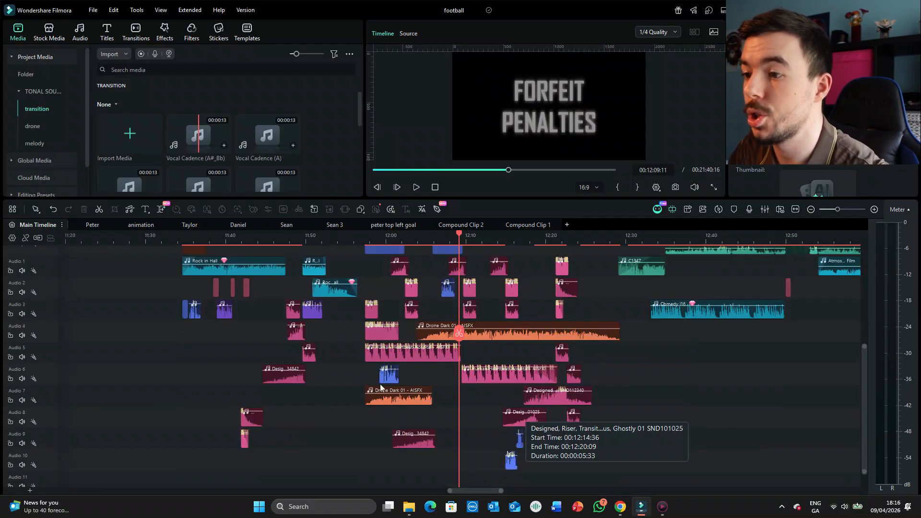
click(506, 336)
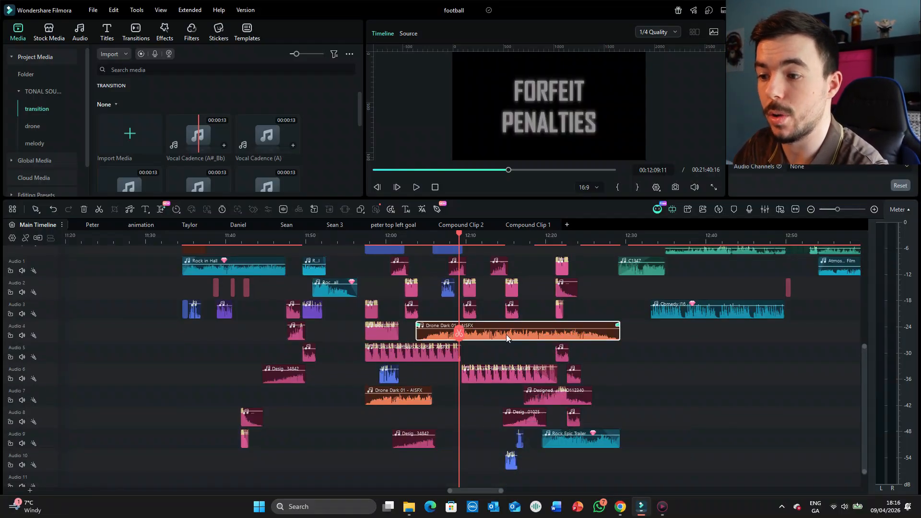
scroll(506, 334, up, 5)
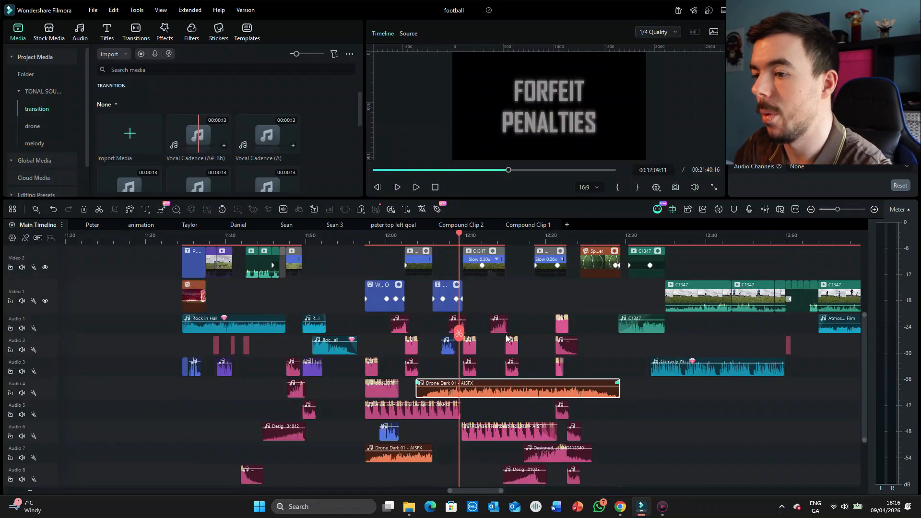
Step: Review the Previously On recap section above the Rock in Hall music at 00:11:35:53, 00:11:40:19 and 00:11:48:42
click(191, 272)
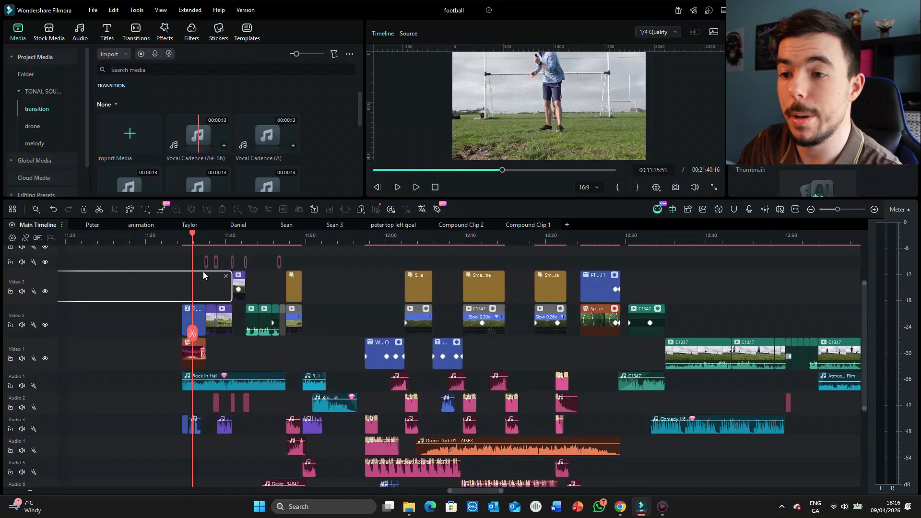
click(228, 251)
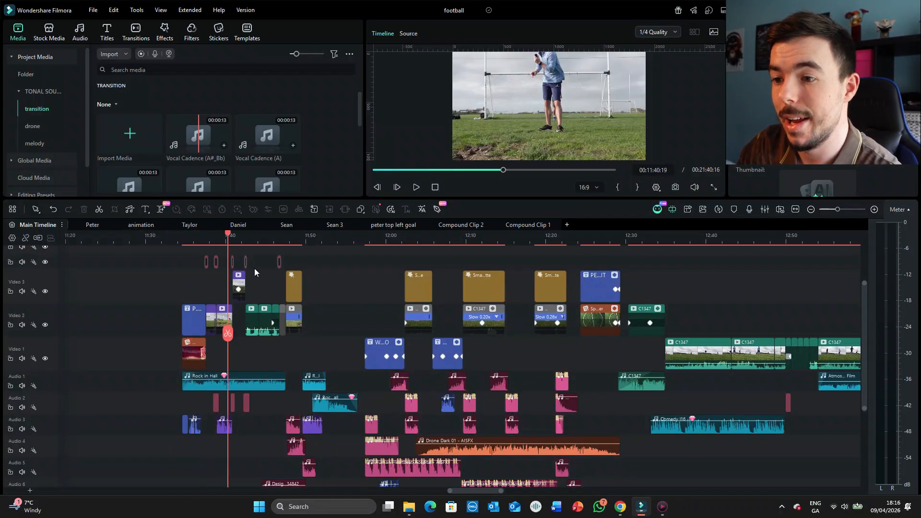
click(295, 257)
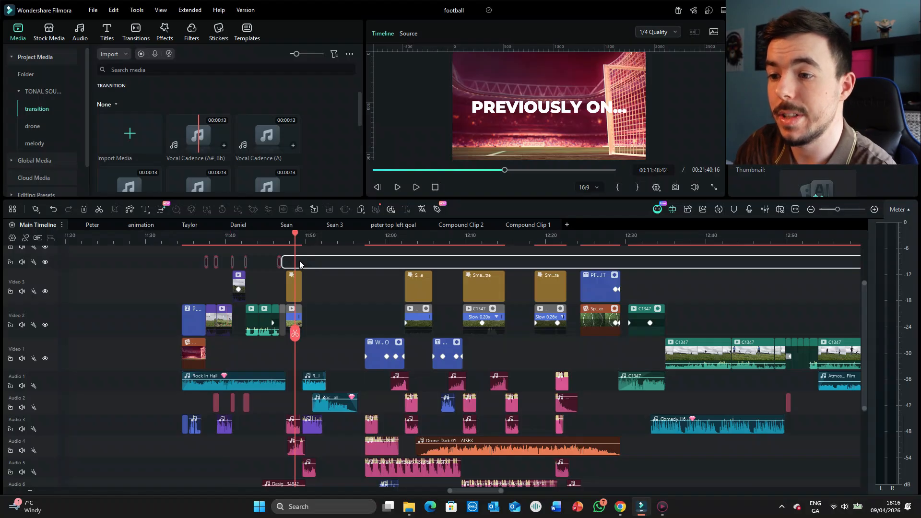
Step: Review the gap between the recap and the Welcome To title, checking 00:11:58:24 and 00:12:00:07
click(315, 347)
click(372, 327)
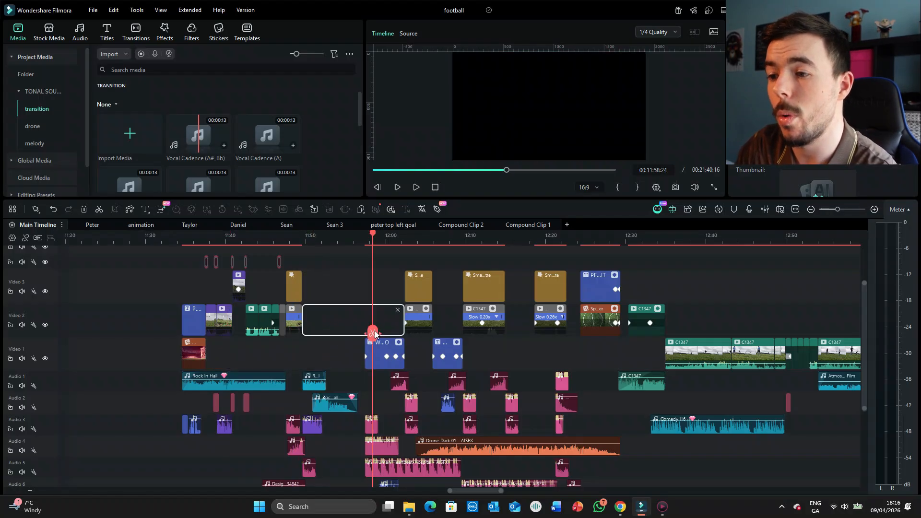
click(387, 326)
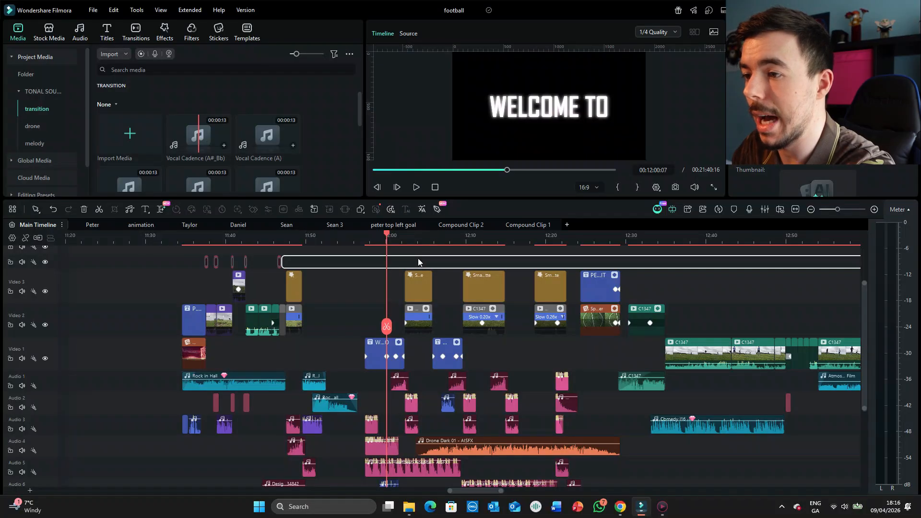
Step: Play the Forfeit Penalties intro through to 00:12:29:58 while examining the drones, risers and impacts layered on its audio tracks
click(416, 250)
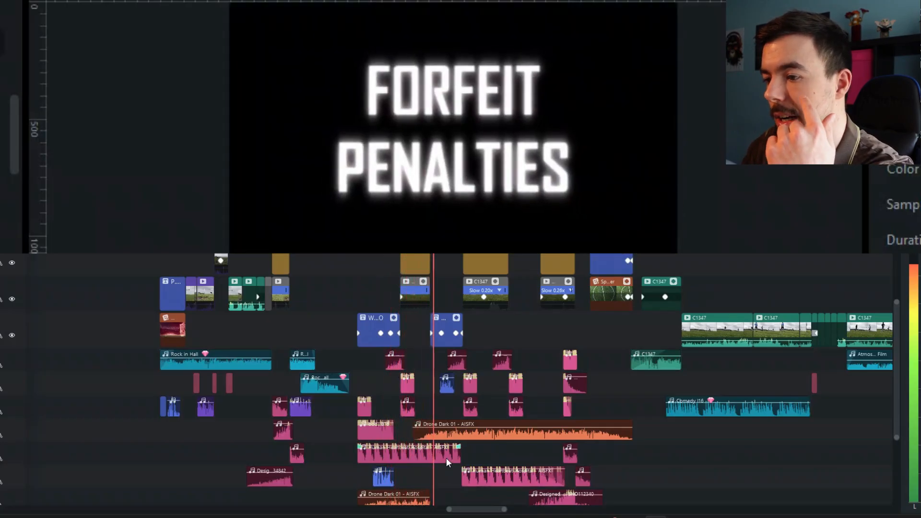
click(447, 389)
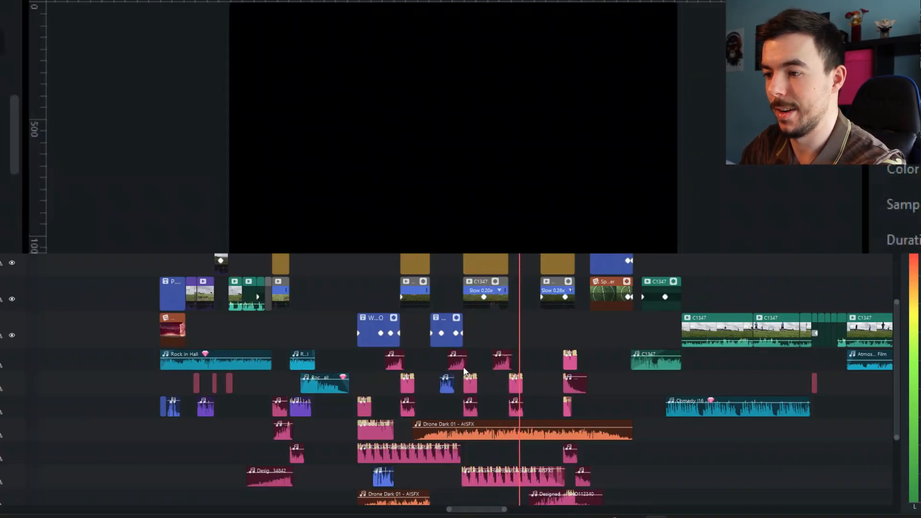
scroll(464, 370, down, 3)
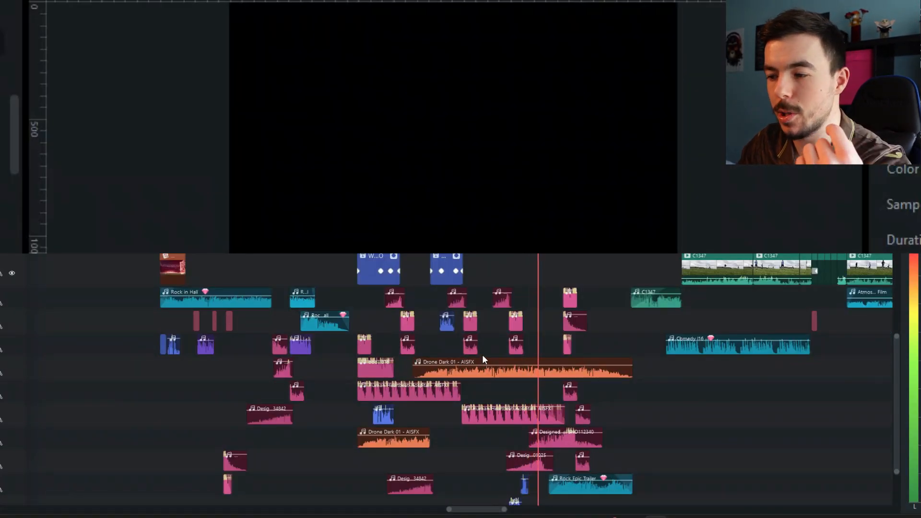
scroll(482, 355, up, 2)
scroll(482, 355, up, 1)
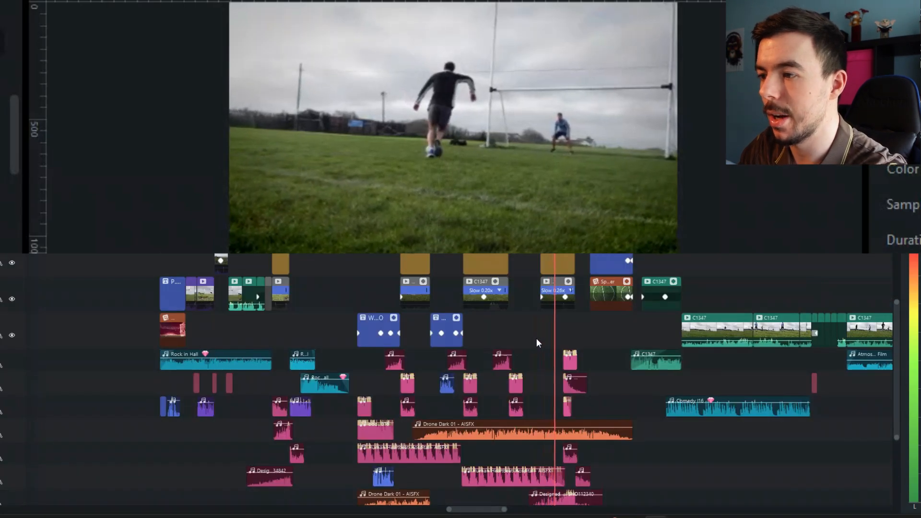
scroll(540, 337, down, 3)
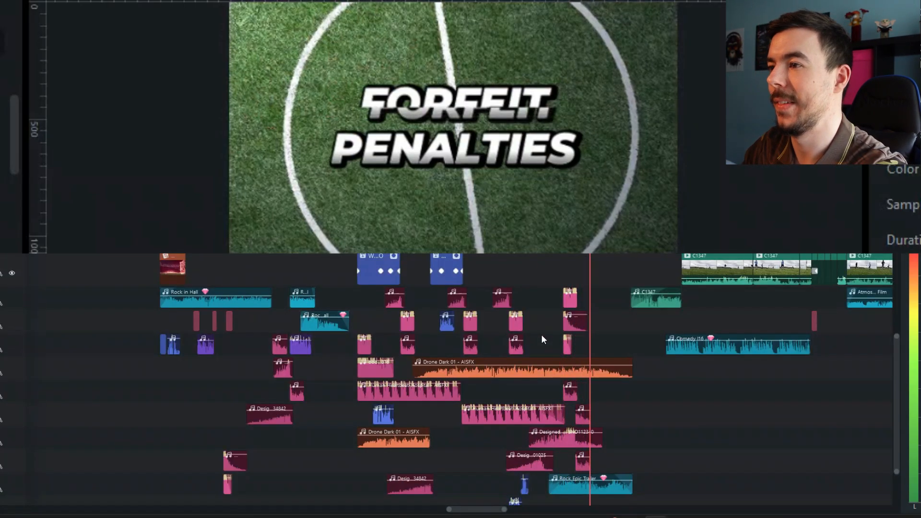
scroll(660, 355, up, 2)
scroll(663, 355, up, 1)
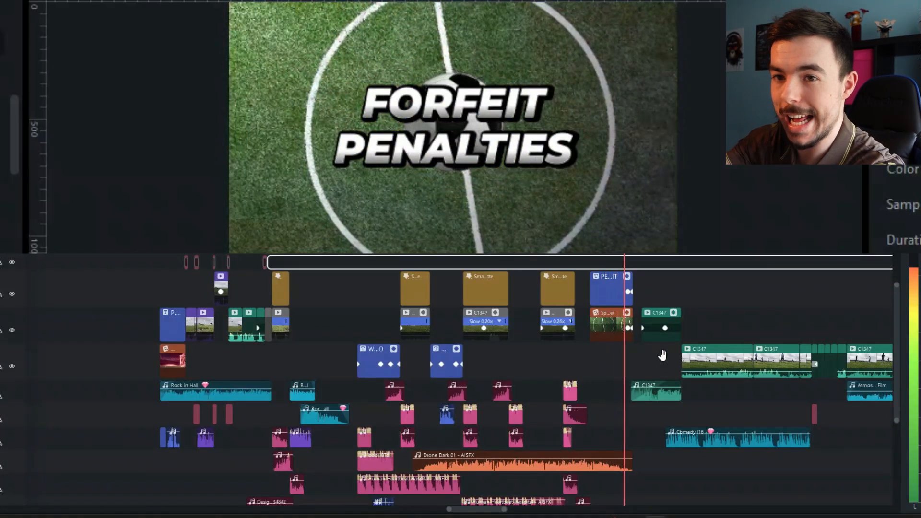
key(space)
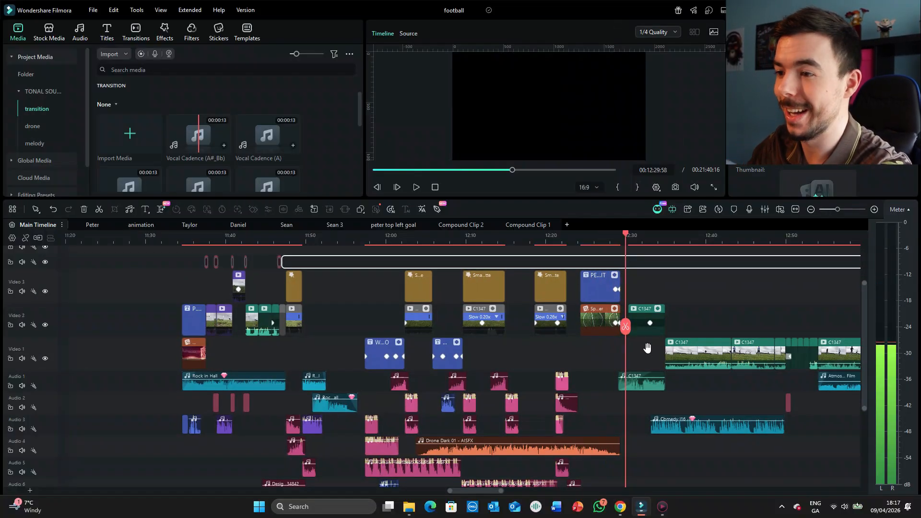
Step: Revisit the intro at 00:12:07:59 and examine the audio layers around the black gap before the final title at 00:12:22:56
click(450, 260)
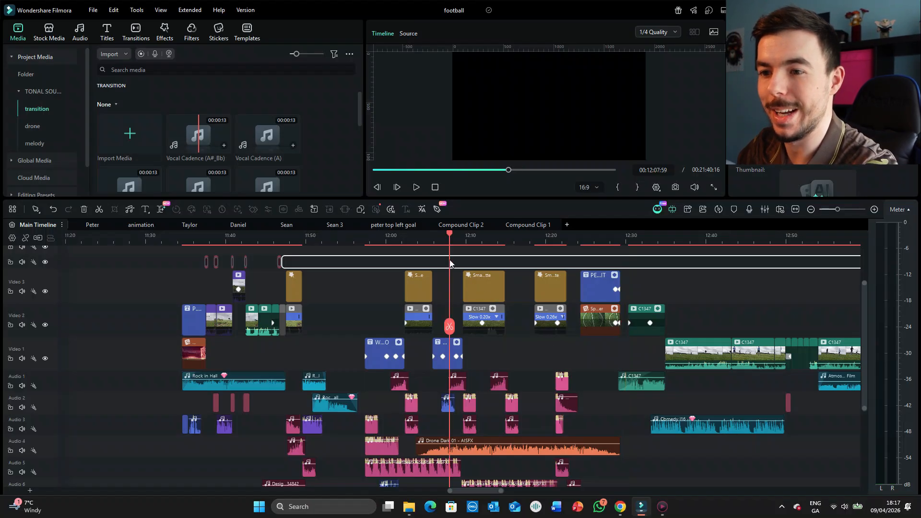
click(182, 254)
click(481, 260)
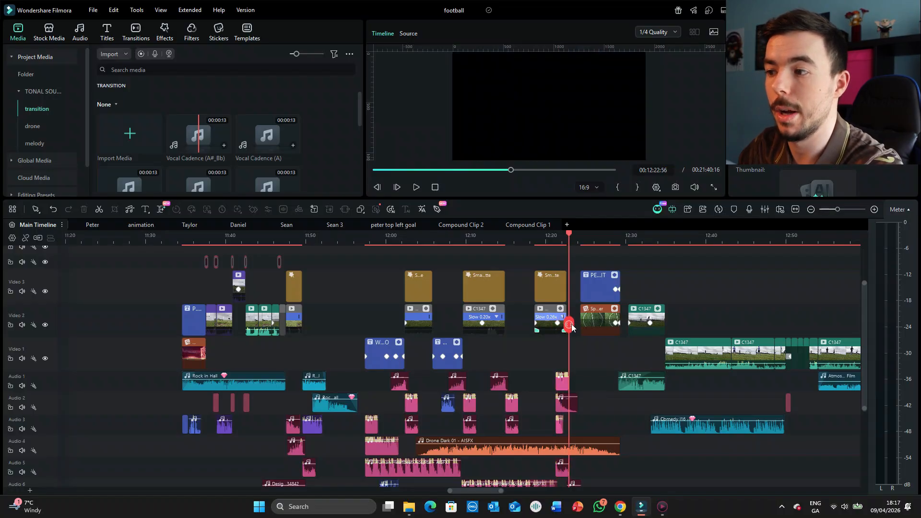
scroll(577, 365, down, 3)
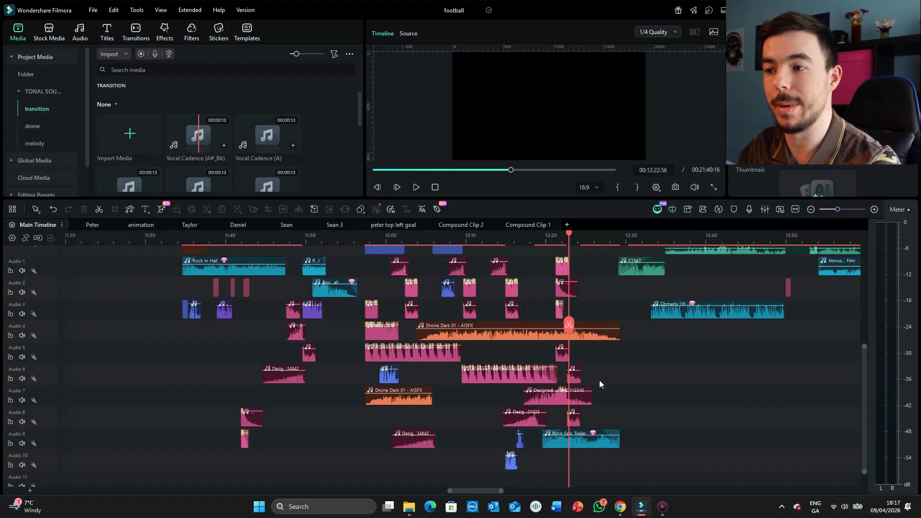
scroll(600, 380, up, 1)
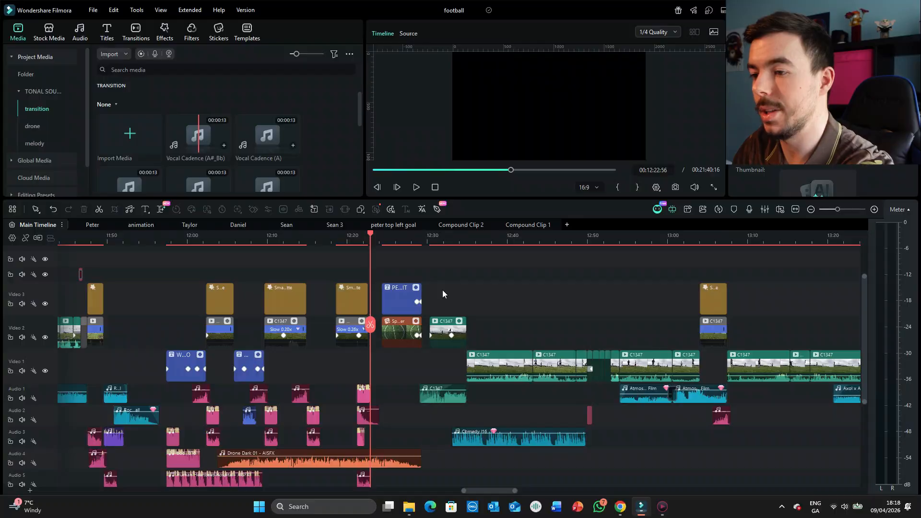
Step: Review the Comedy music section at 00:12:31:54 and 00:12:44:14, plus the slow-motion kick above the Atmospheric Film music at 00:13:06:10
click(442, 289)
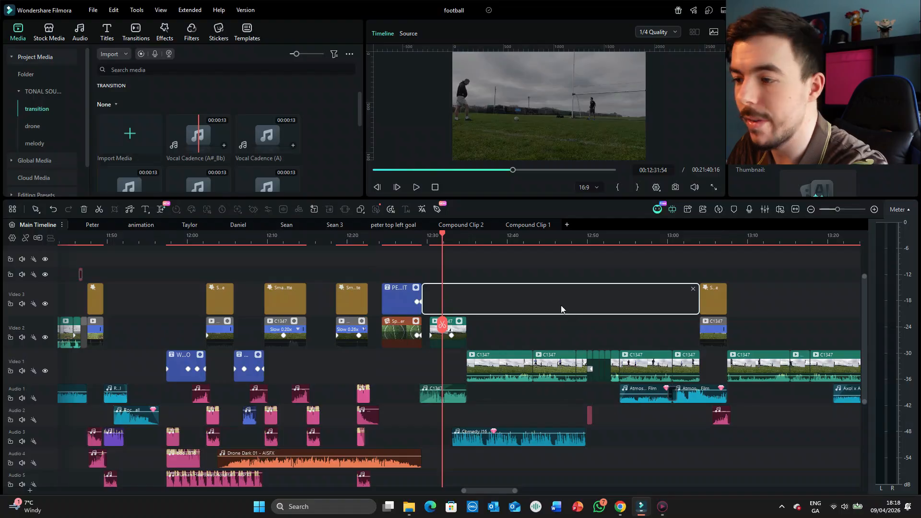
drag(509, 294, 272, 301)
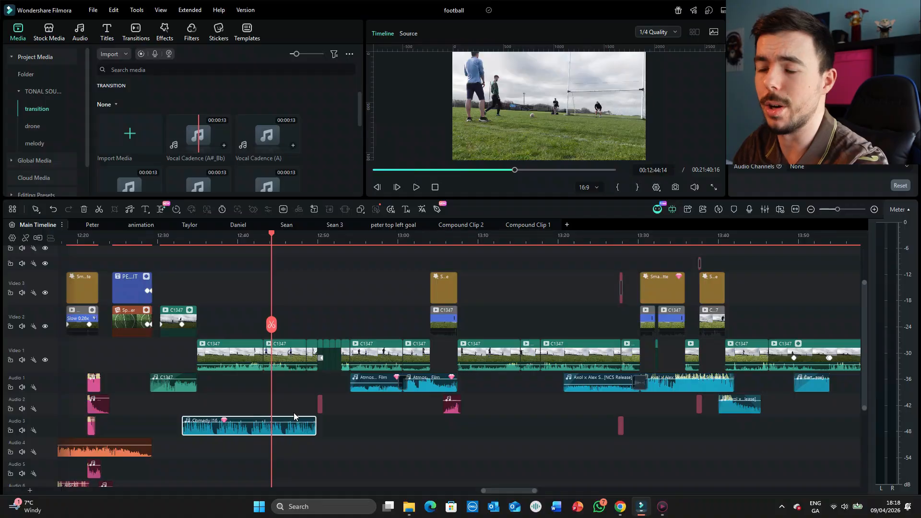
click(447, 265)
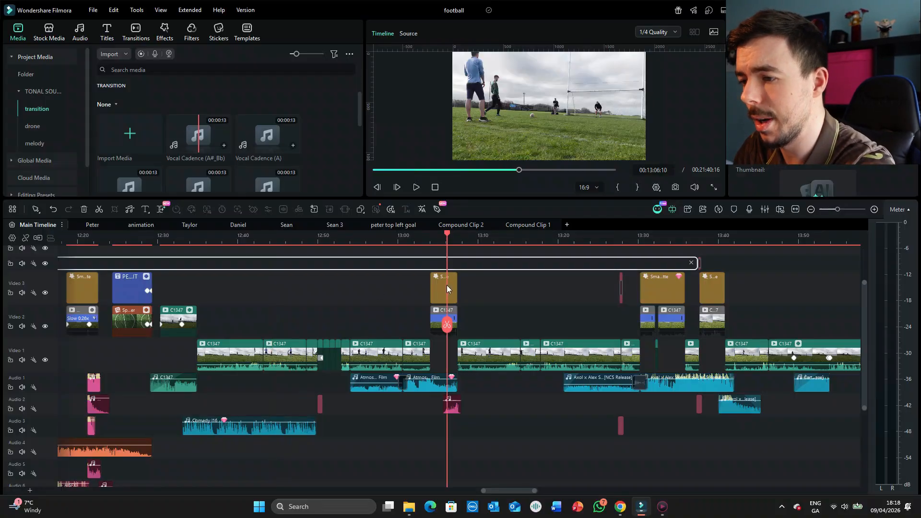
drag(498, 450, 394, 434)
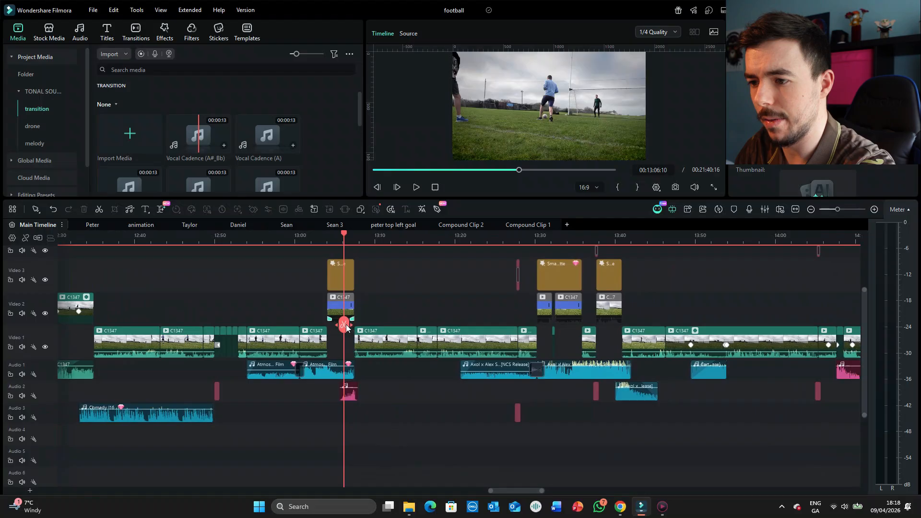
drag(351, 327, 304, 312)
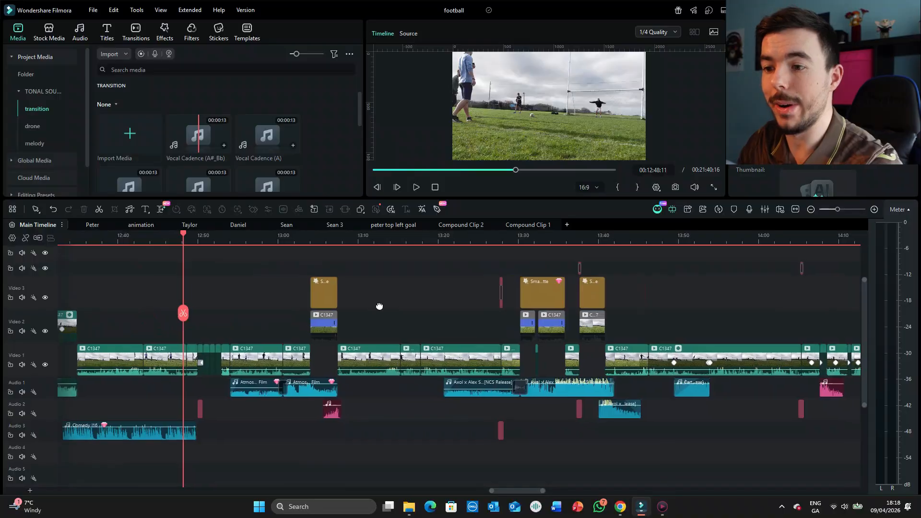
Step: Play from 00:12:48:11 to the ball near the post and examine the Memes-Uff sound effect placed where the Comedy music ends
drag(376, 304, 380, 305)
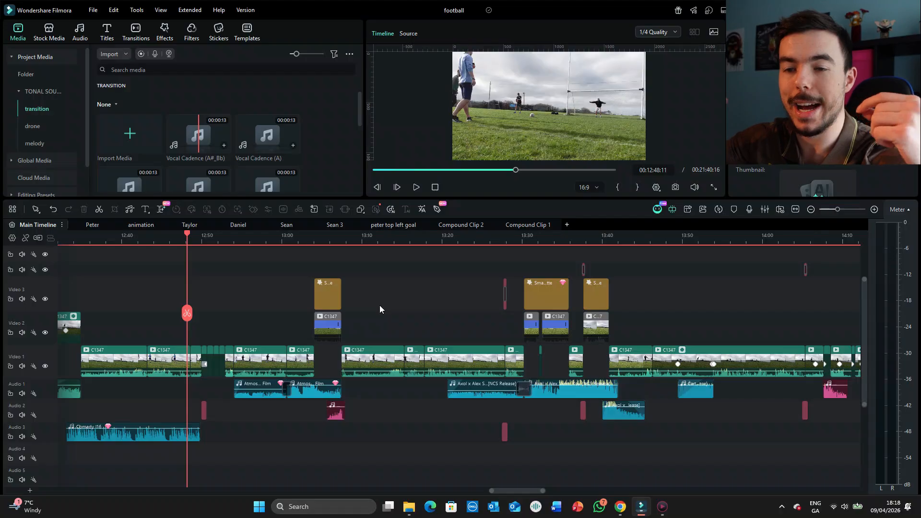
key(space)
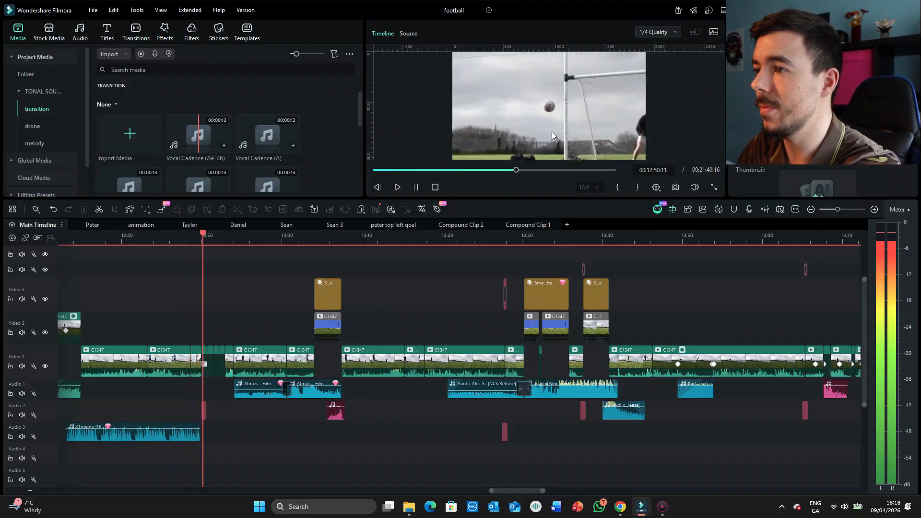
key(space)
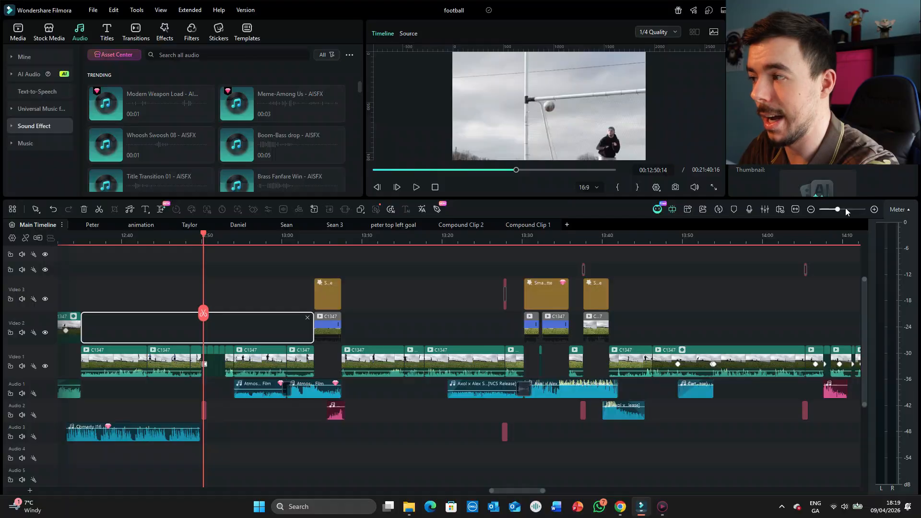
click(846, 209)
drag(845, 208, 854, 209)
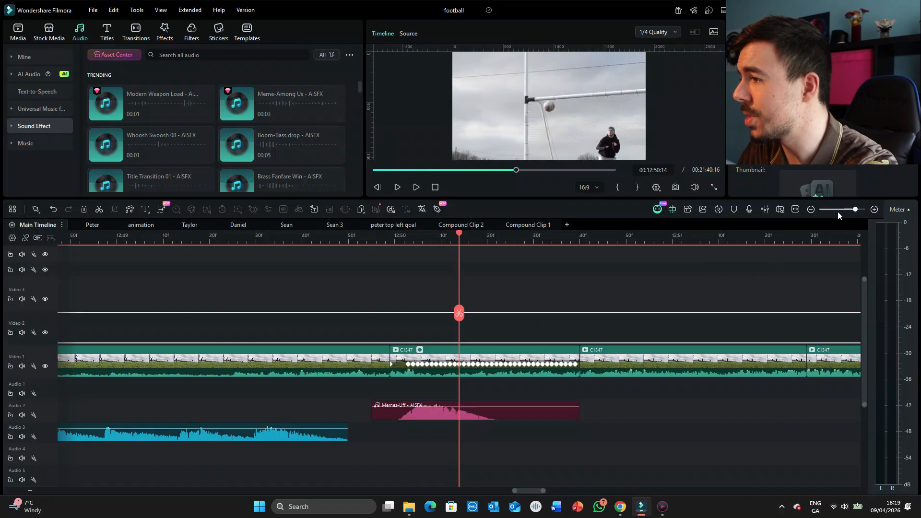
click(838, 209)
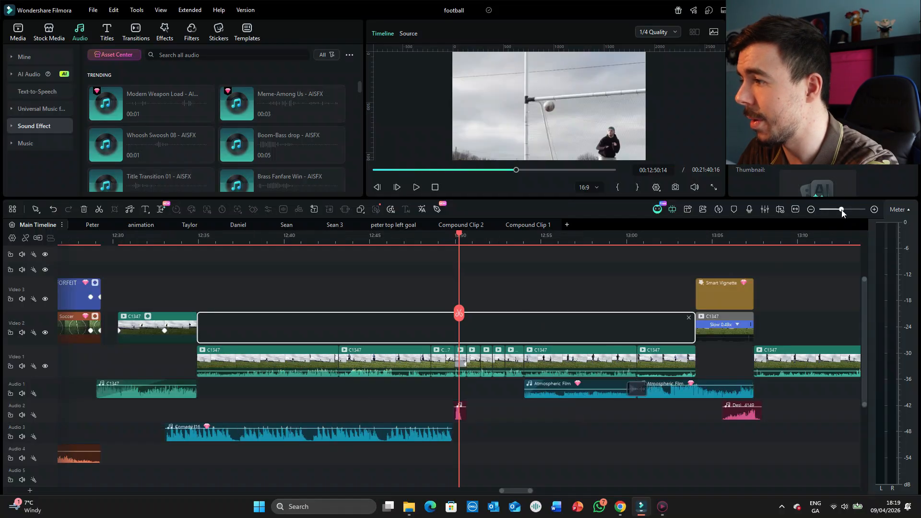
Step: Play the Axol x Alex Skrindo music from 00:13:28:49 into the slow-motion shot and inspect the clips joined by the audio transition
drag(607, 439, 398, 460)
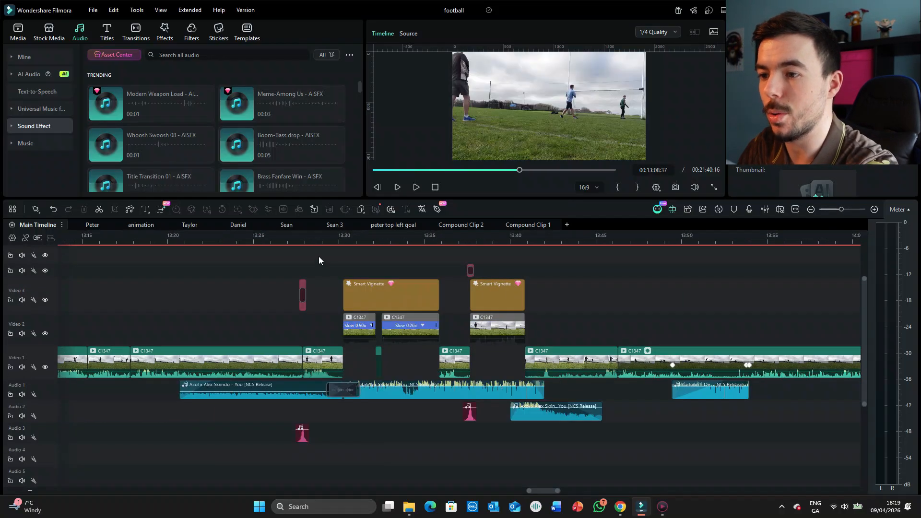
click(319, 258)
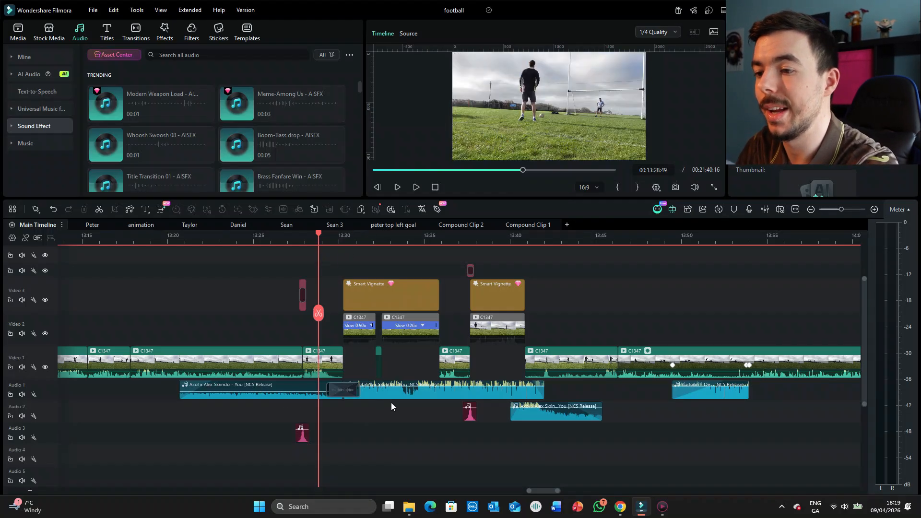
key(space)
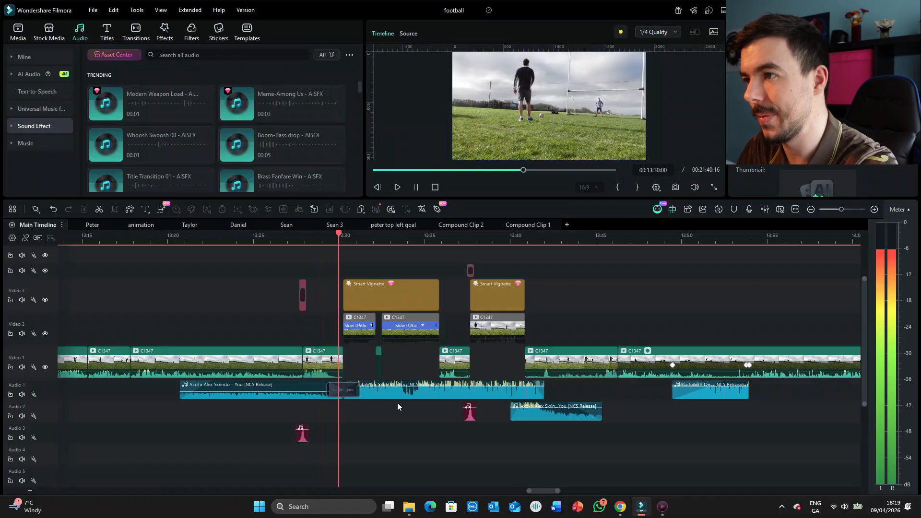
key(space)
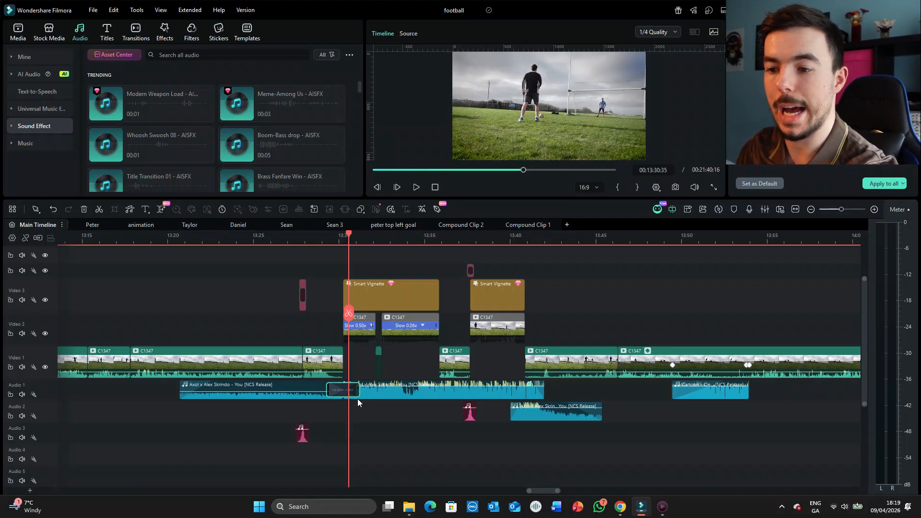
click(292, 393)
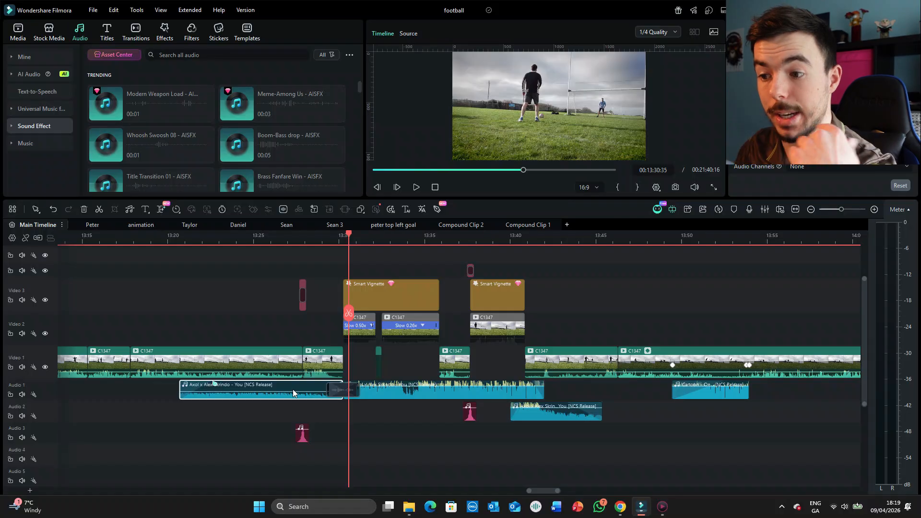
click(390, 396)
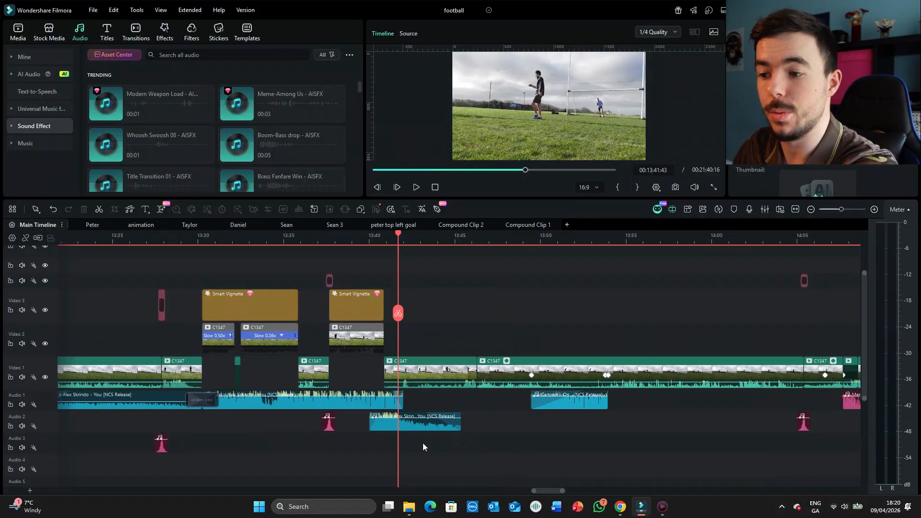
Step: Locate the source of the overlapping Axol x Alex Skrindo clip on Audio 2 in the project media and preview it
click(425, 425)
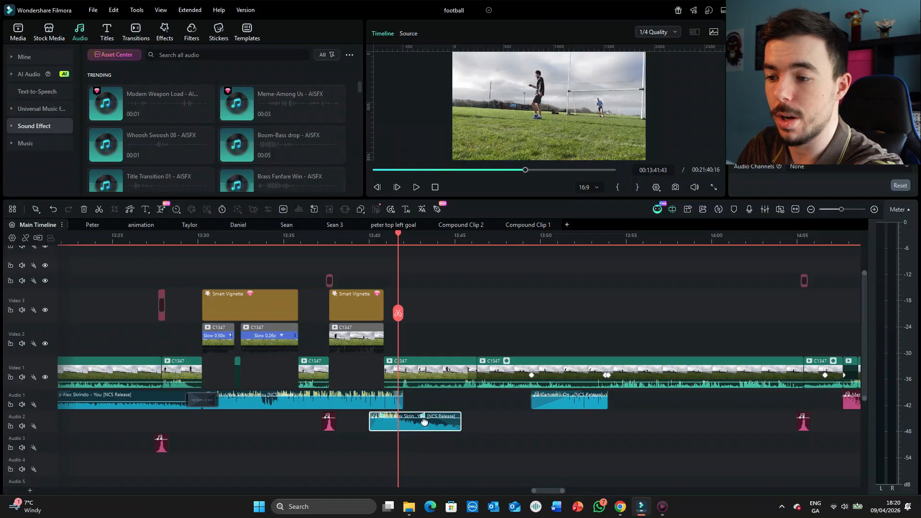
right_click(425, 422)
click(462, 392)
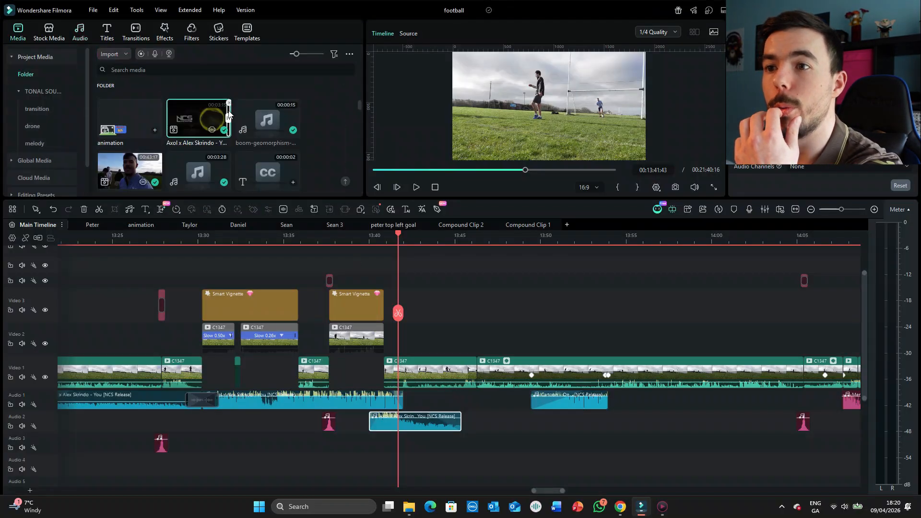
click(192, 119)
click(415, 187)
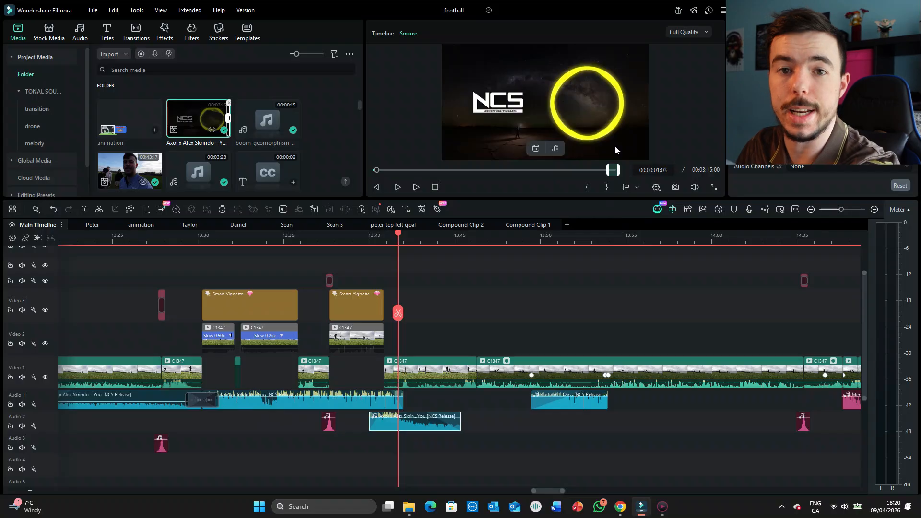
Step: Play the following section from 00:13:48:36 past the short Cartoon music clip, stopping at 00:13:55:40
click(564, 441)
drag(564, 442, 439, 426)
click(349, 314)
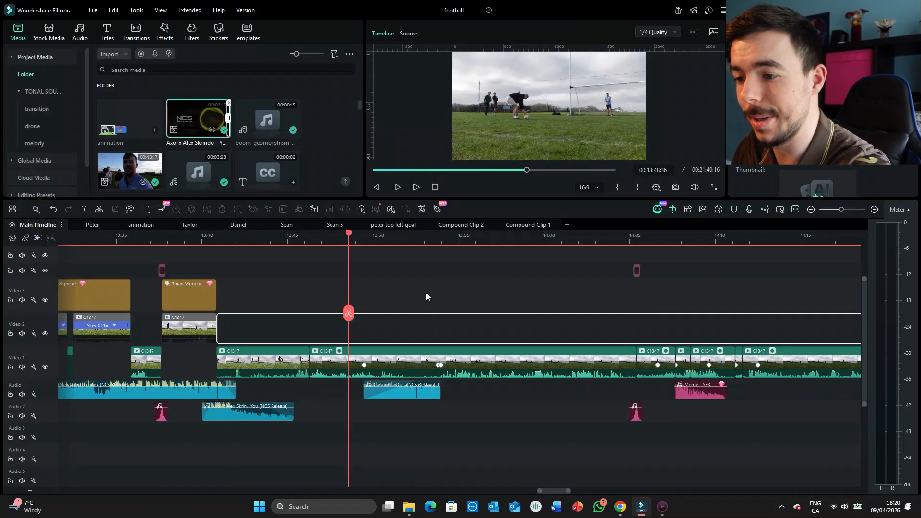
key(space)
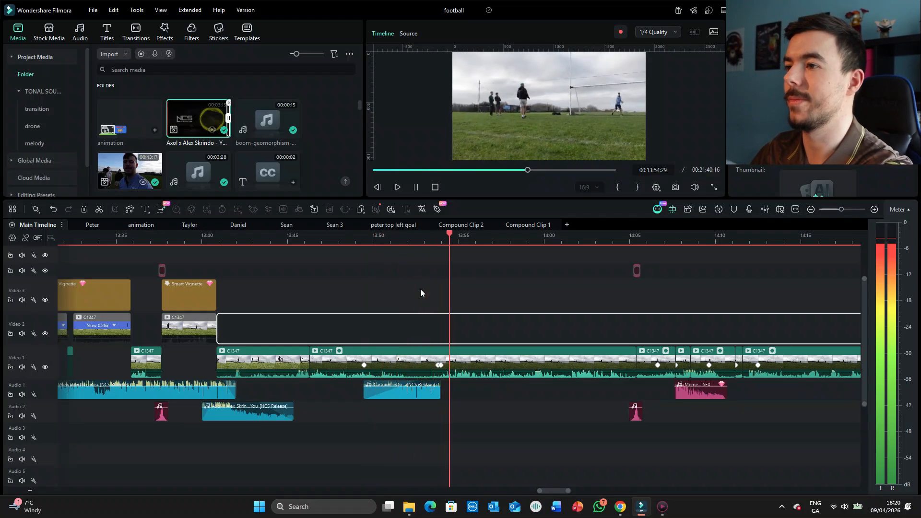
key(space)
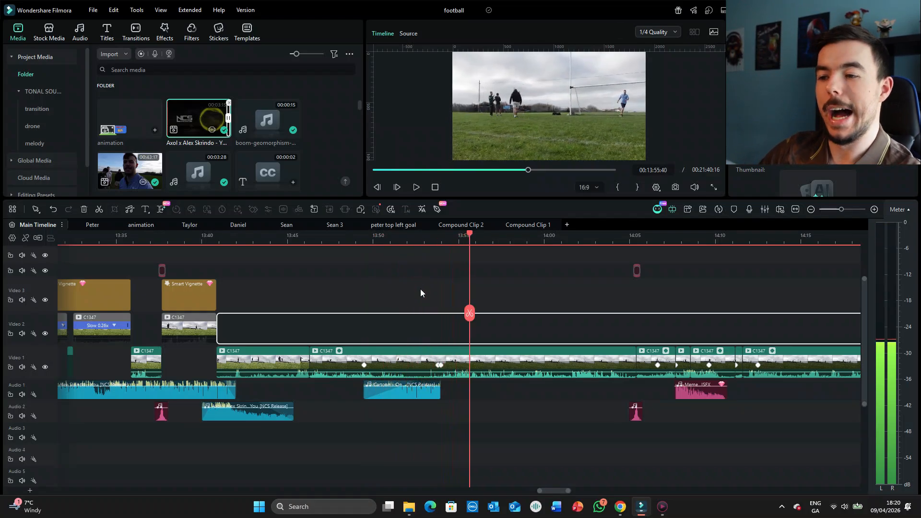
Step: Scrub back from 00:13:55:06 to 00:13:51:04 and select the short Cartoon music clip on Audio 1 to examine its placement
click(459, 292)
click(474, 356)
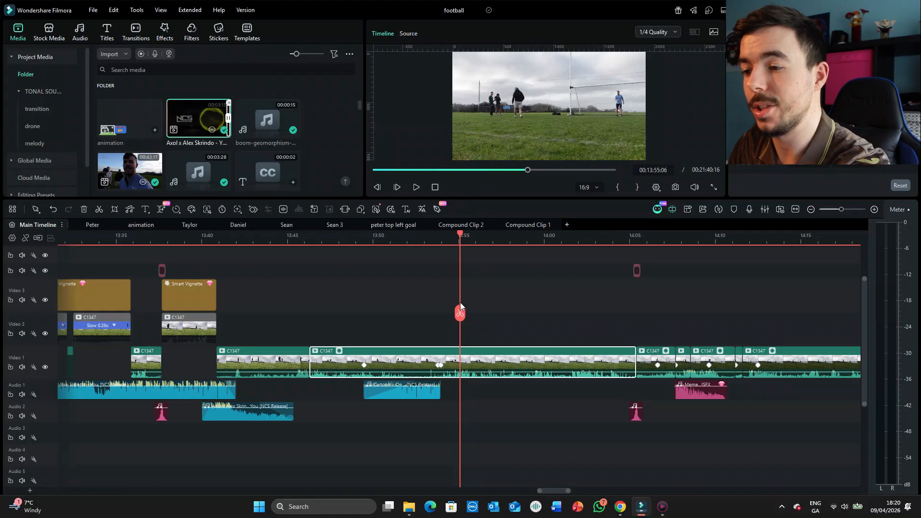
click(441, 331)
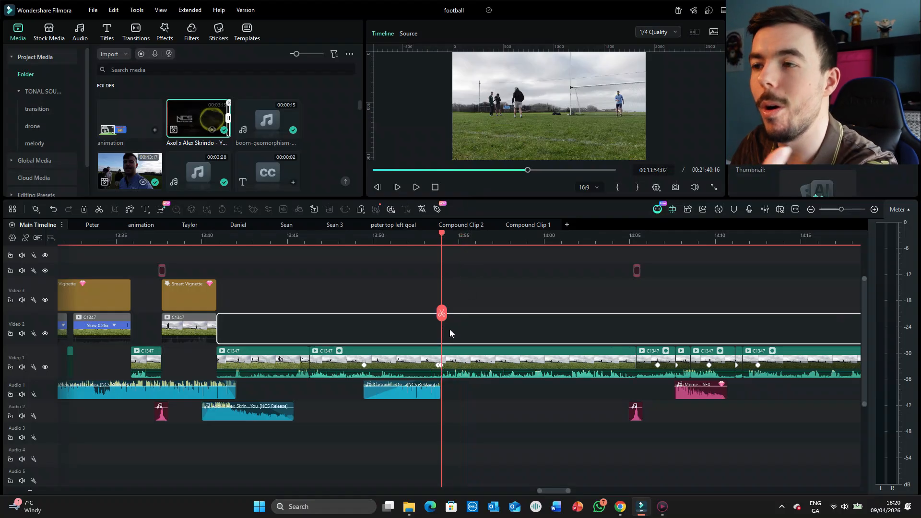
click(391, 332)
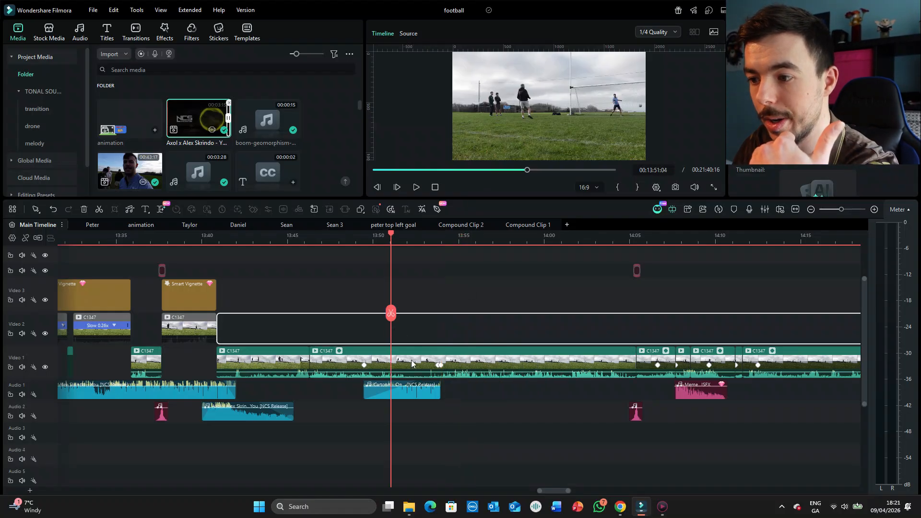
click(425, 386)
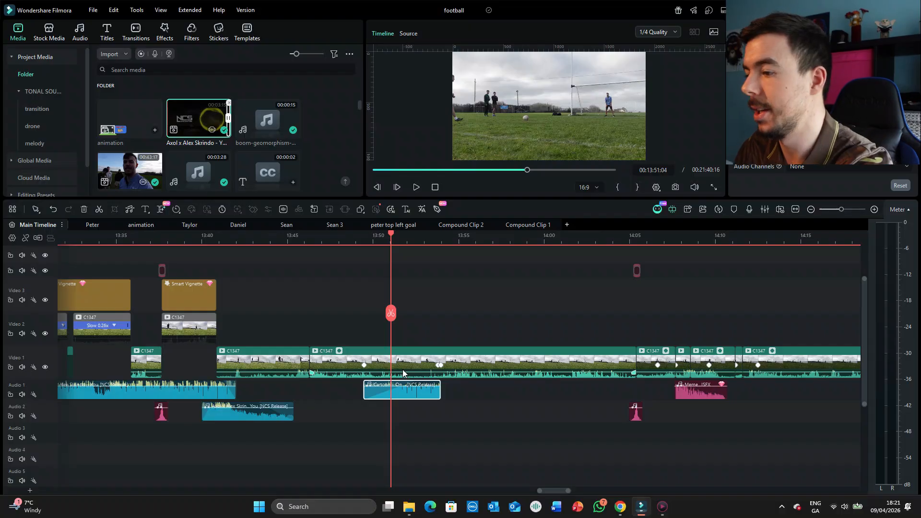
Step: Play the Action Hero Anthem music from just before 00:14:35 into the following slow-motion shot
drag(738, 427, 389, 414)
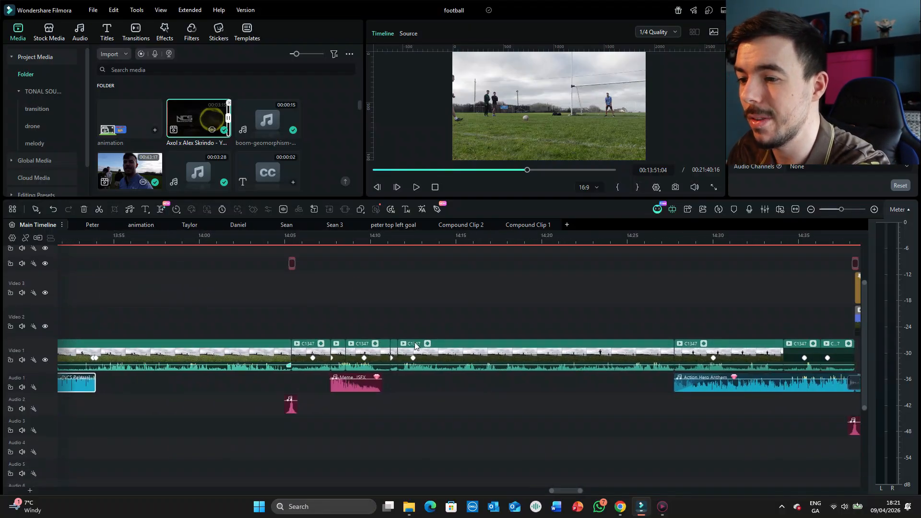
drag(723, 438, 286, 450)
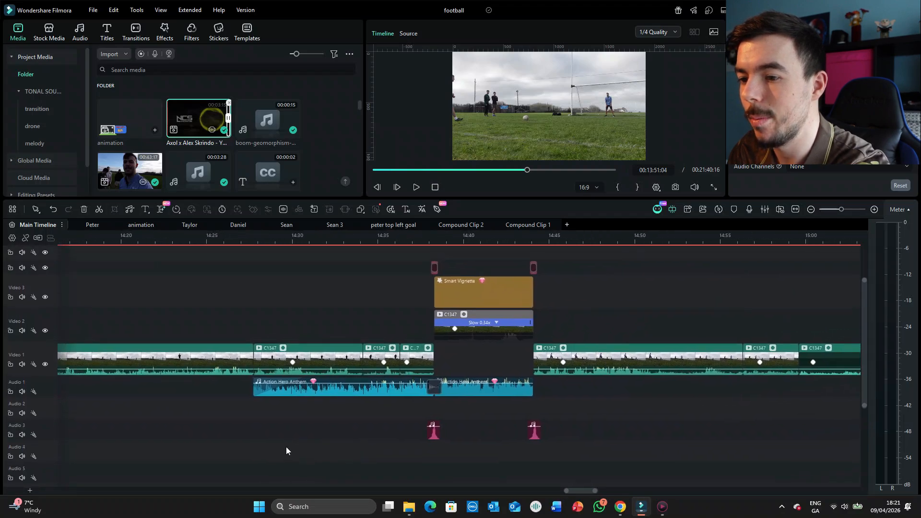
click(468, 266)
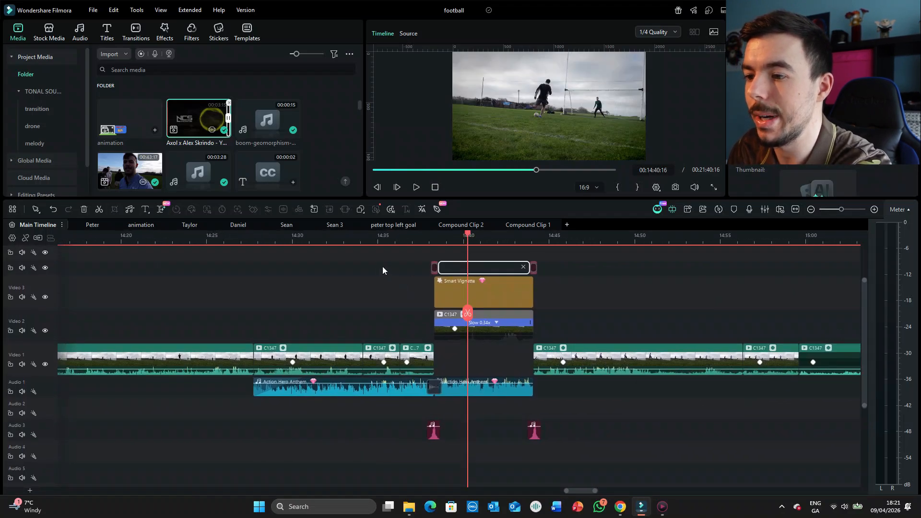
click(368, 267)
key(space)
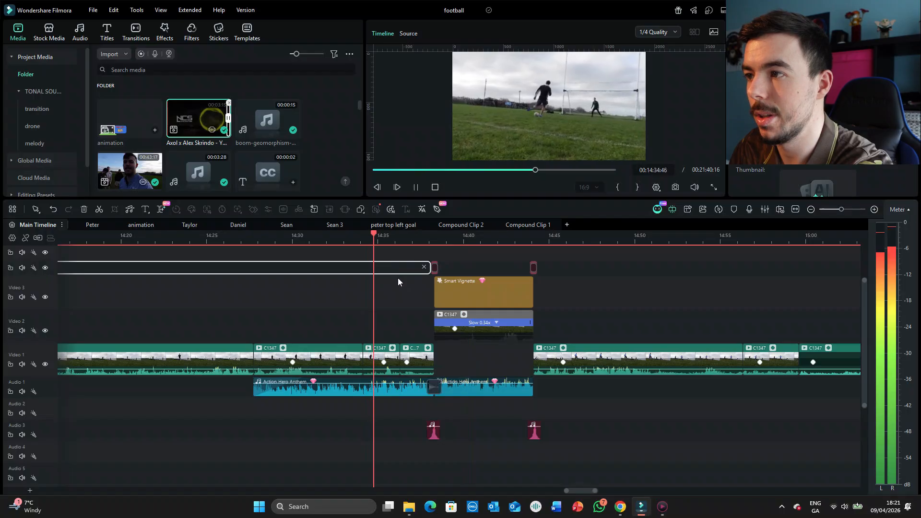
key(space)
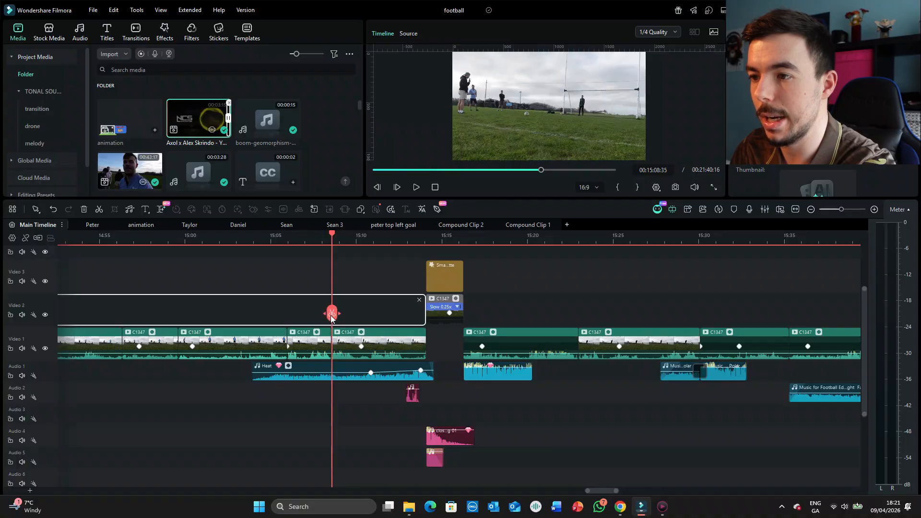
Step: Play the rising Heat music from 00:15:09:49 through the slow-motion kick and its layered effects into the next music clip
drag(331, 319, 353, 318)
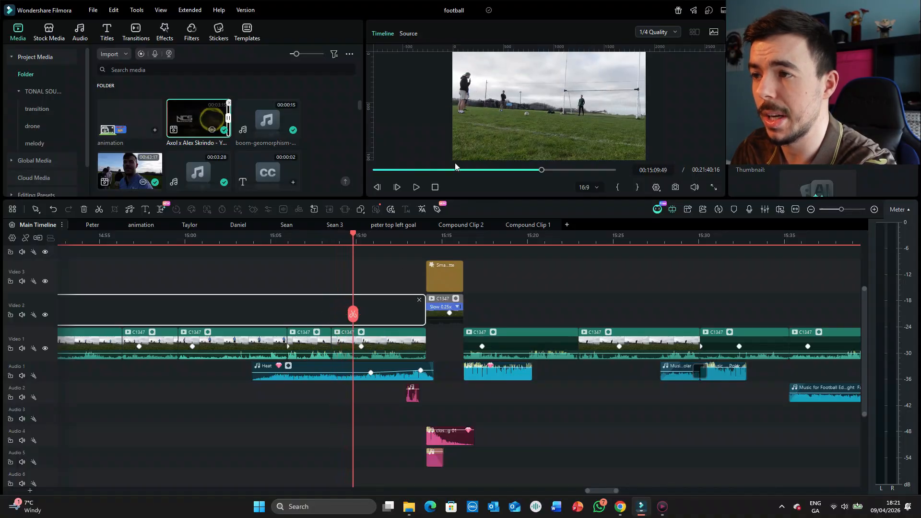
key(space)
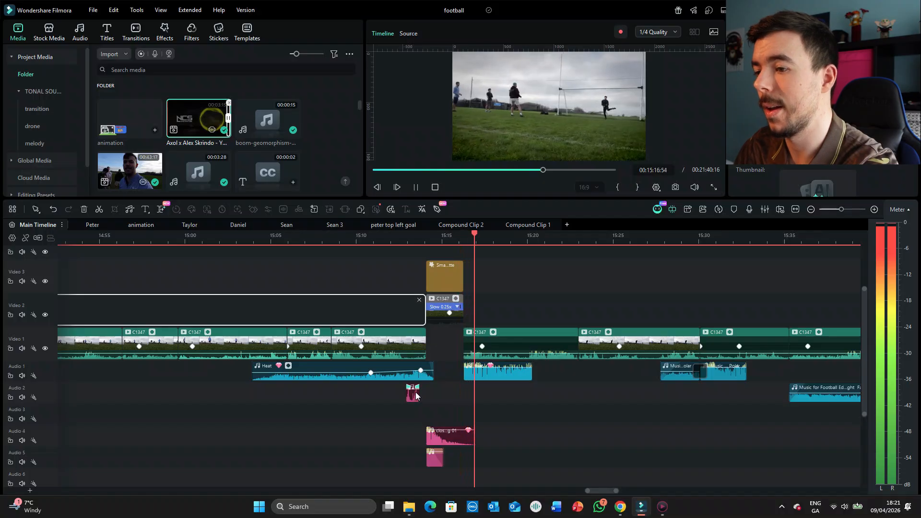
key(space)
Step: Replay the slow-motion kick from 00:15:14:03 to 00:15:14:40, and scrub to the end of the Audio 4 effect at 00:15:16:55
click(438, 354)
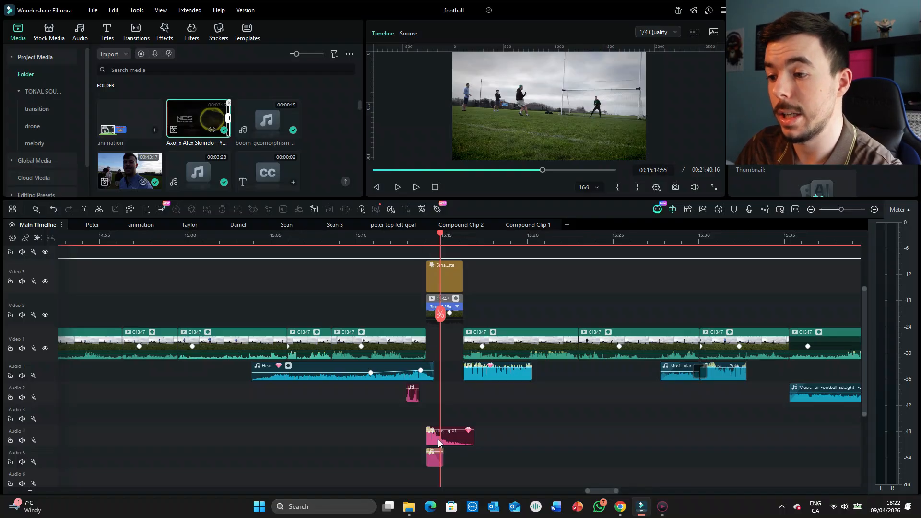
click(425, 252)
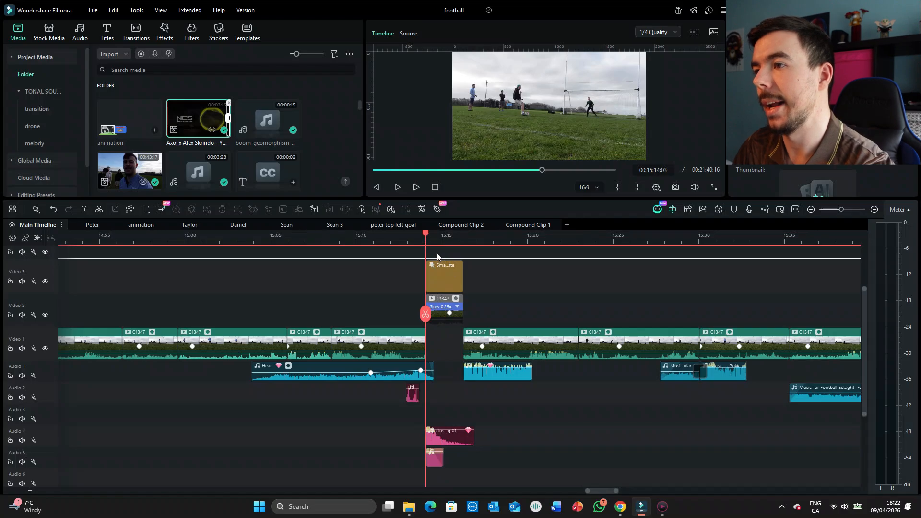
key(space)
key(space)
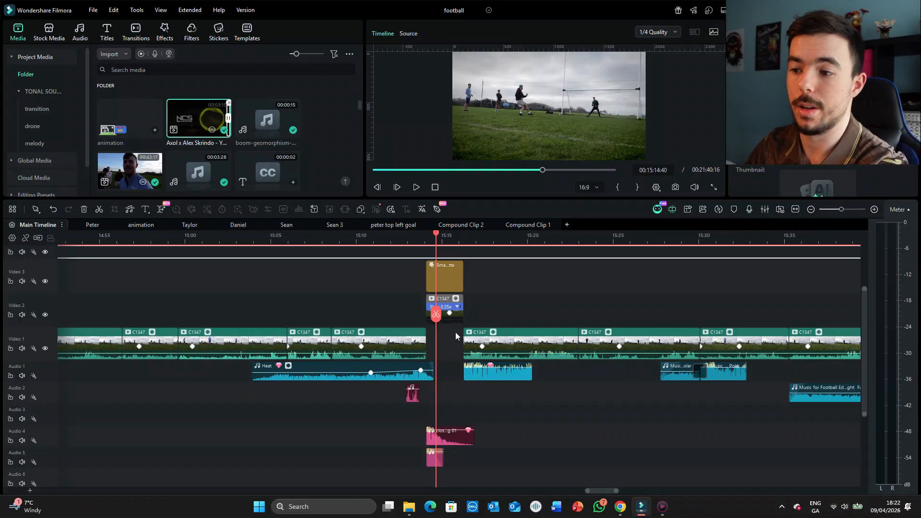
drag(436, 315, 474, 316)
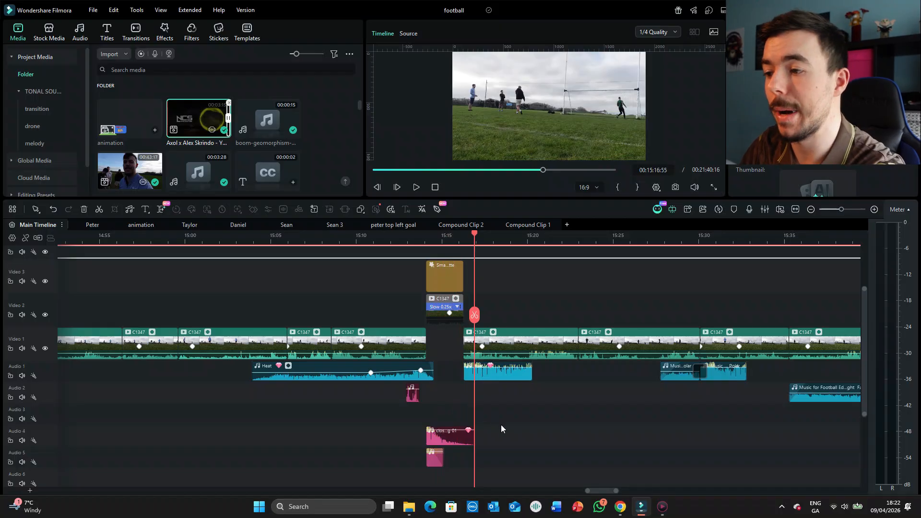
Step: Examine the slow-motion shot from 00:15:42:19, with its cut Daydream music and the recording inserts at 00:15:44:37 and 00:15:49:20
scroll(580, 401, right, 5)
scroll(452, 421, up, 1)
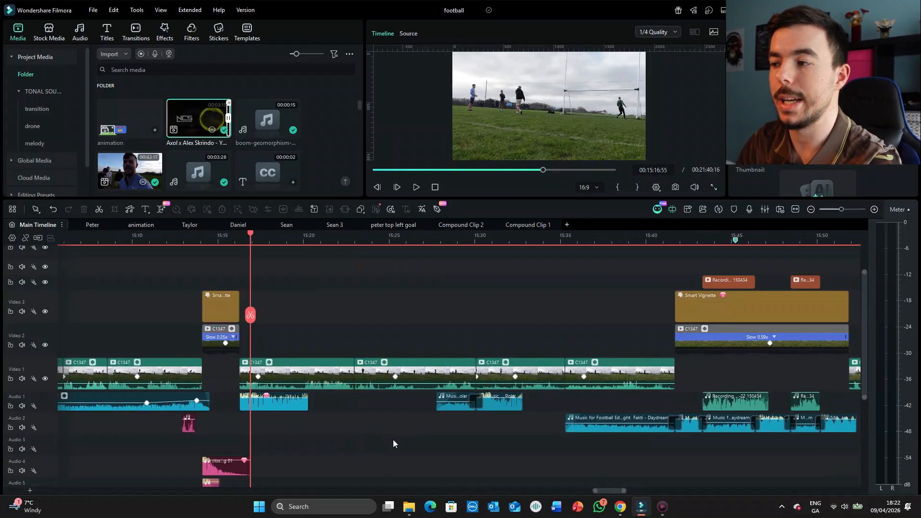
scroll(569, 472, right, 1)
scroll(570, 471, down, 1)
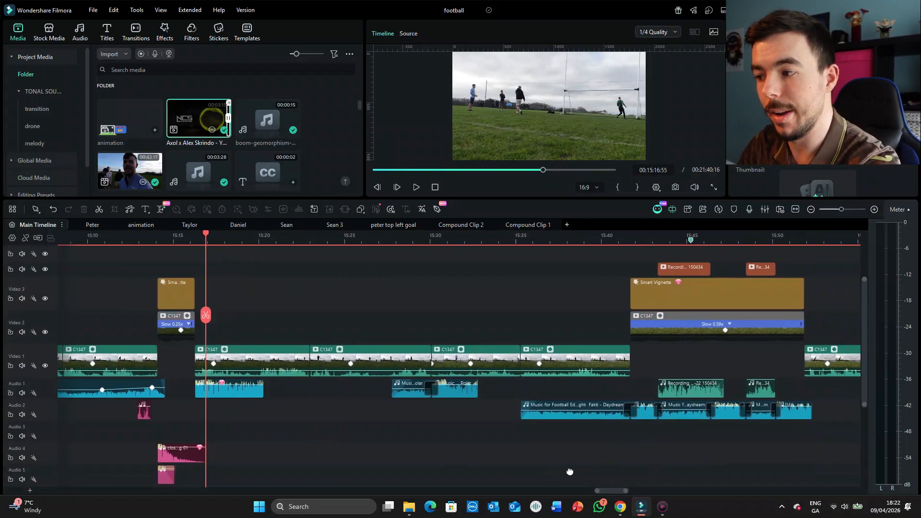
scroll(569, 471, right, 3)
scroll(569, 471, up, 1)
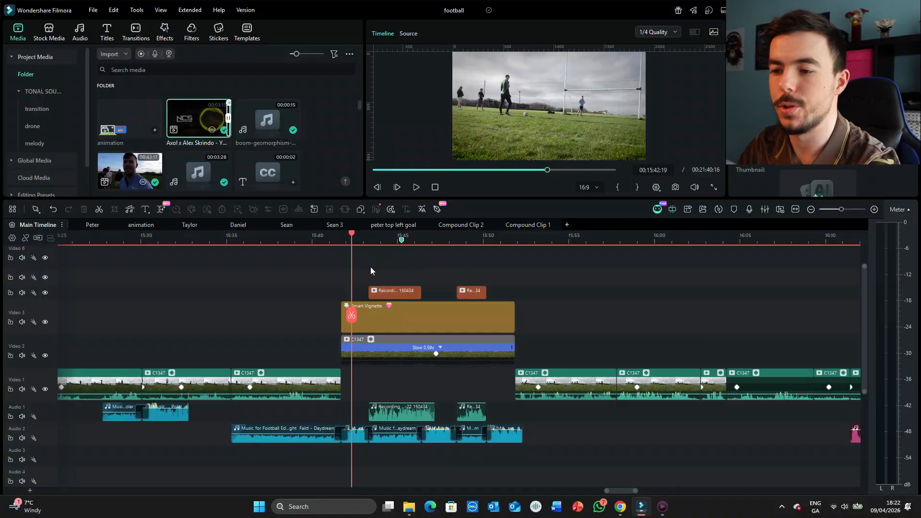
click(834, 211)
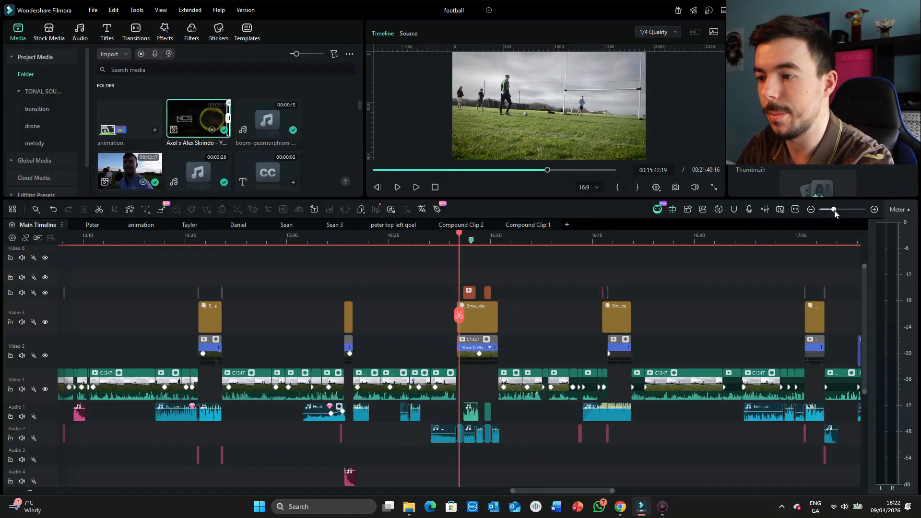
drag(836, 210, 842, 212)
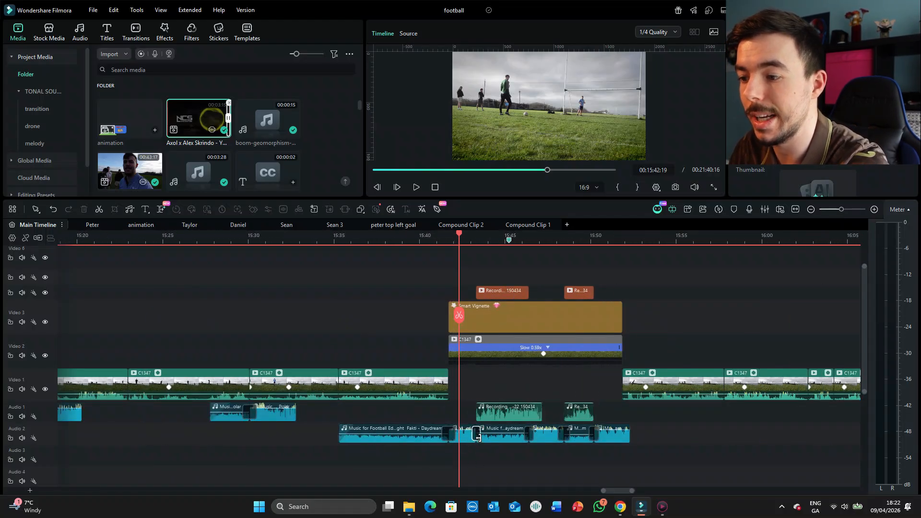
click(498, 382)
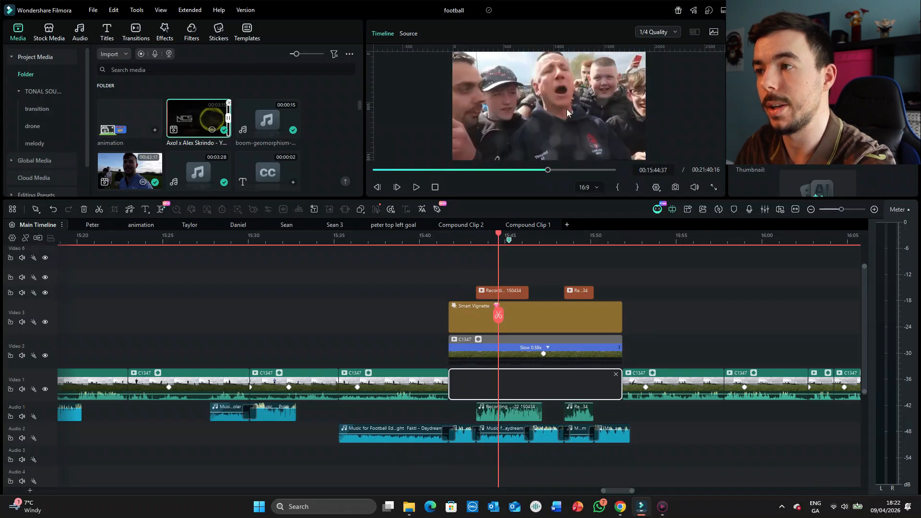
click(580, 278)
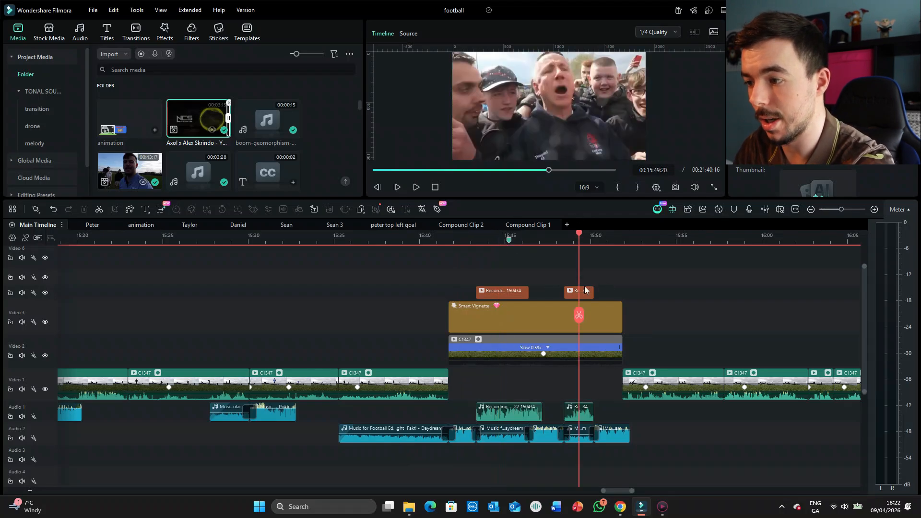
Step: Play from the end of the slow-motion shot into the gap without music, stopping at 00:15:54:14
click(614, 284)
drag(712, 457, 398, 471)
key(space)
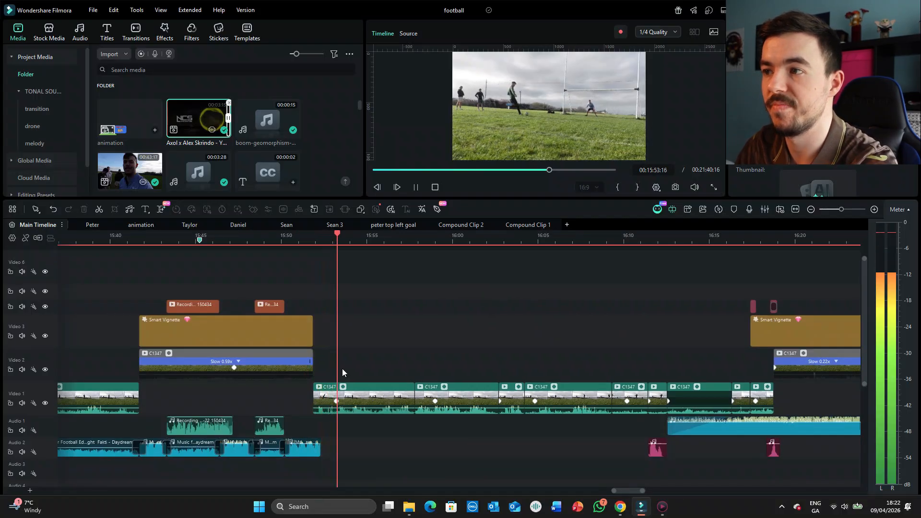
key(space)
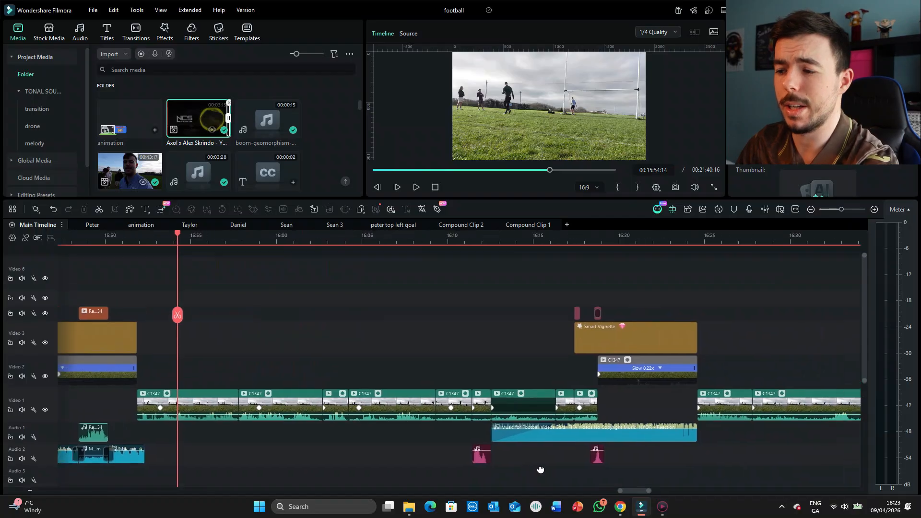
Step: Inspect the slow-motion section at 00:16:18:13 and survey the music and effects placed after it, past 00:17:05
scroll(465, 432, right, 3)
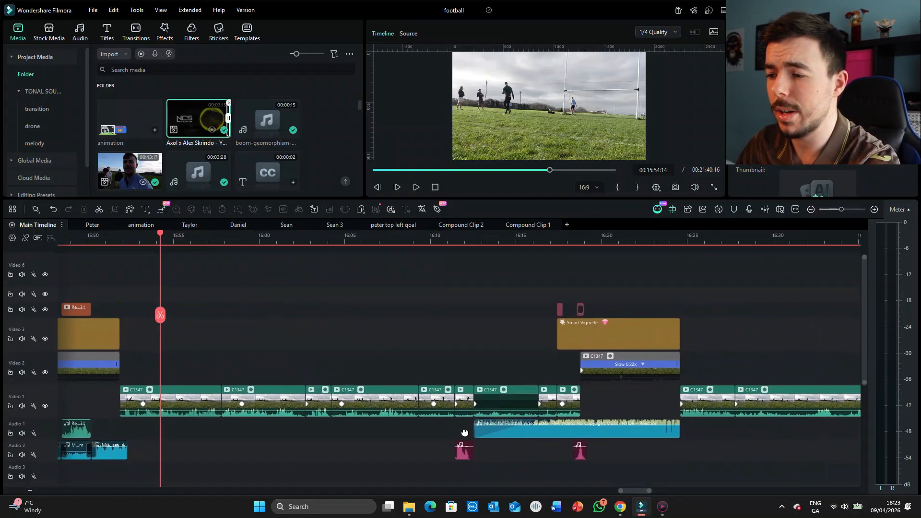
drag(464, 433, 403, 424)
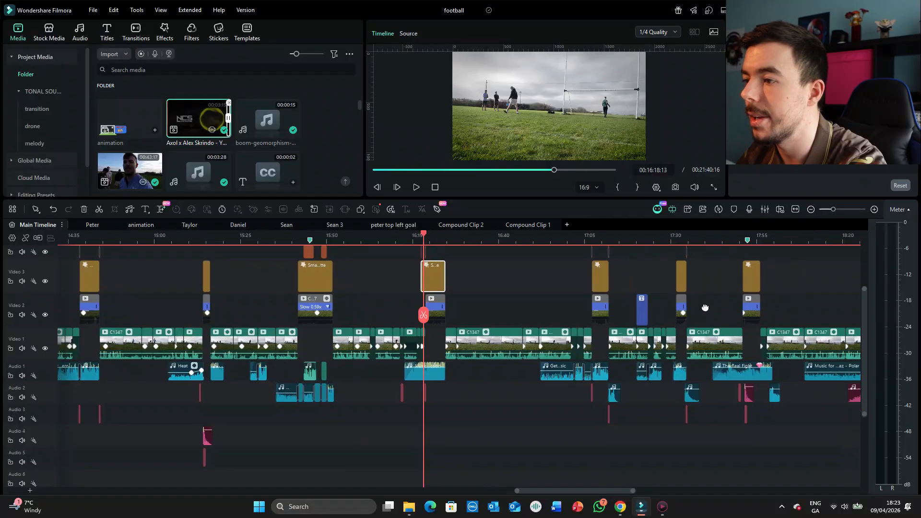
drag(703, 312, 501, 313)
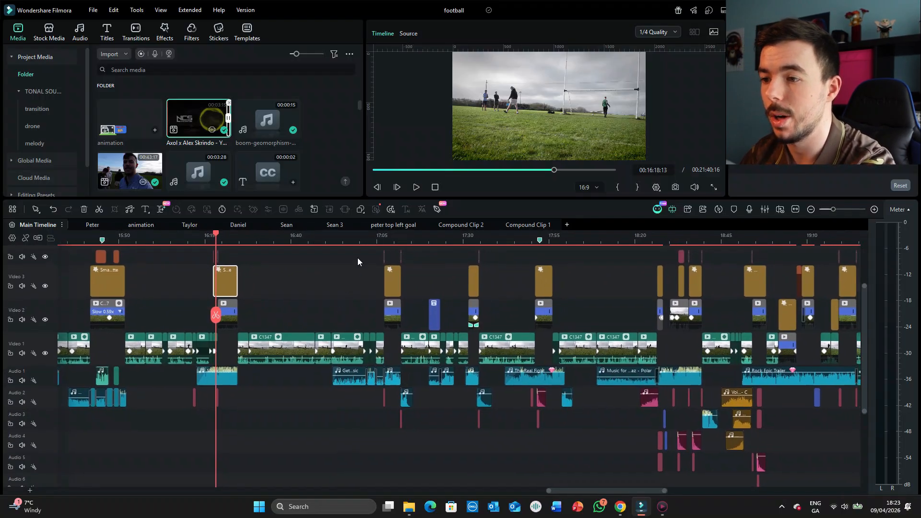
click(393, 251)
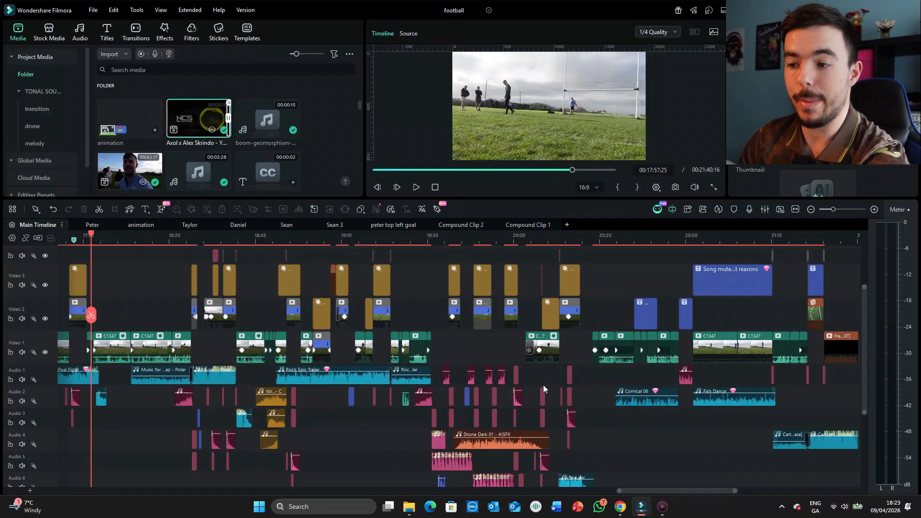
Step: Examine the stacked risers, impacts and Drone Dark 01 clips across the audio tracks between 00:19:35 and 00:20:10
scroll(501, 370, down, 2)
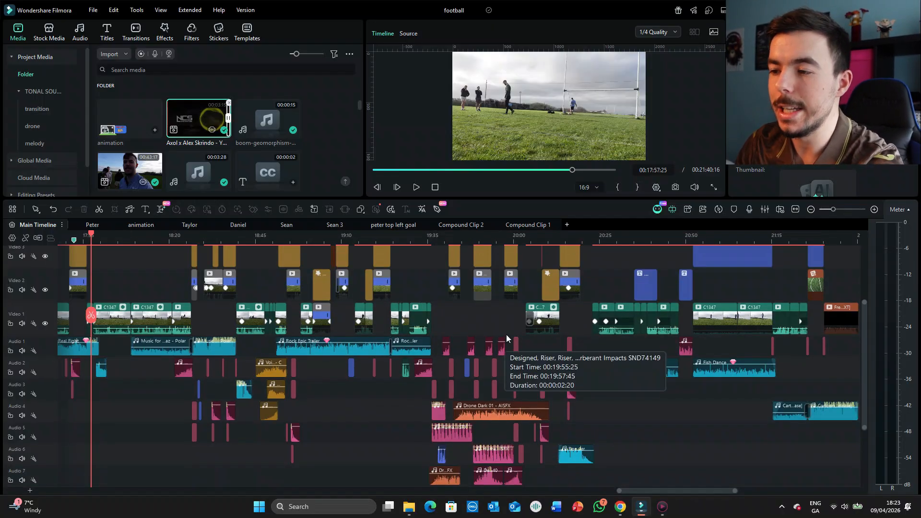
scroll(506, 325, down, 5)
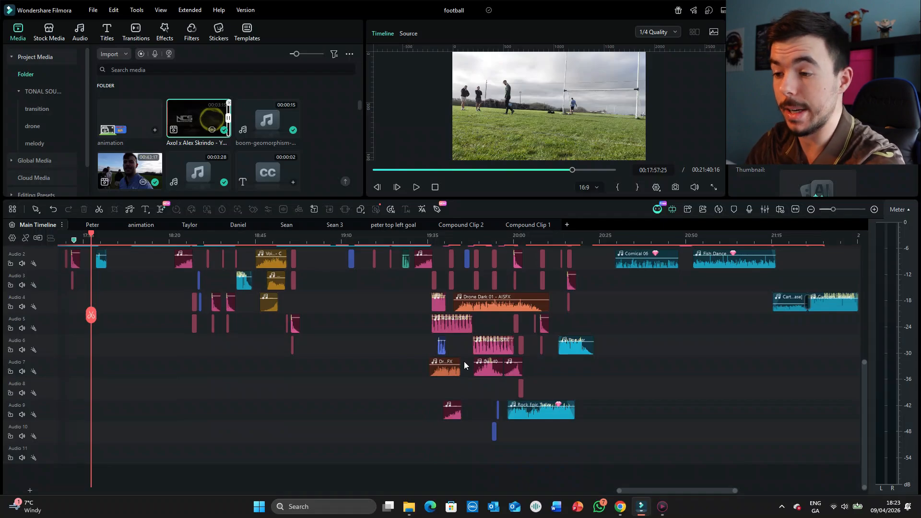
scroll(479, 367, up, 4)
scroll(330, 316, down, 2)
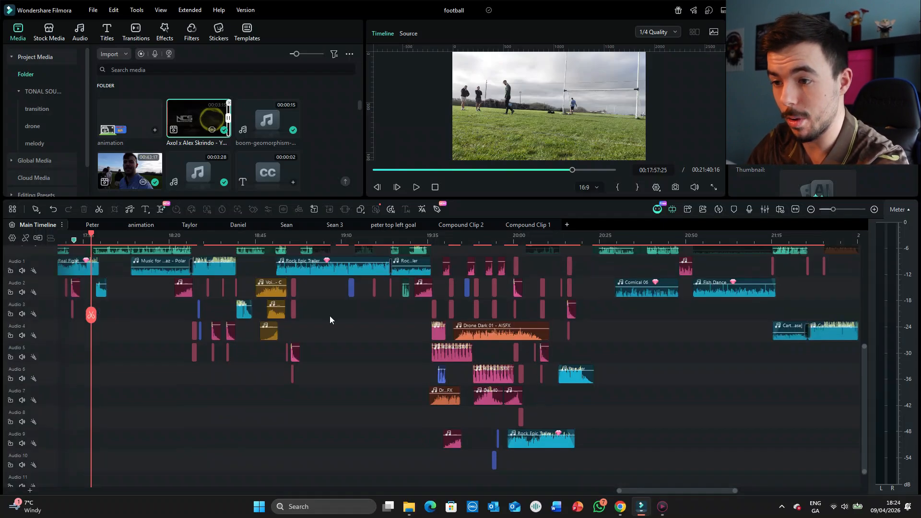
scroll(431, 295, up, 4)
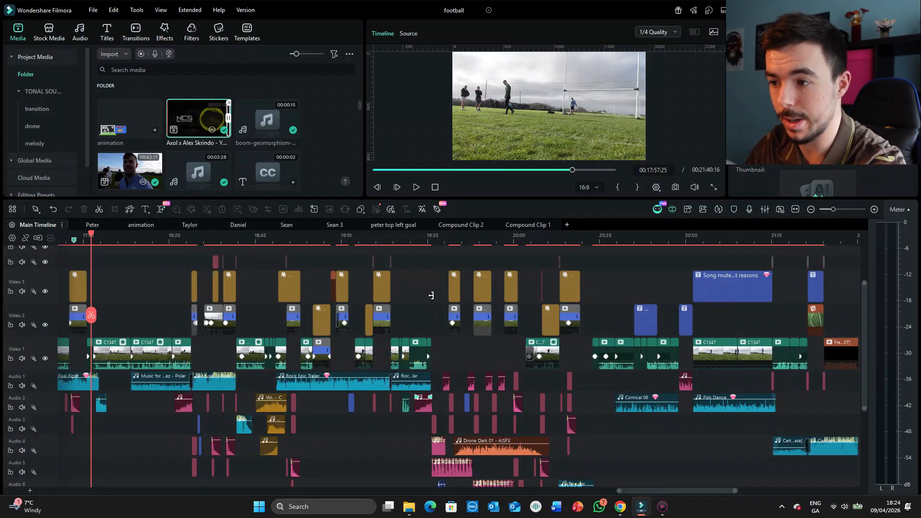
Step: Check the frame at 00:19:43:25, and play the section around 00:18:20 where the Polar music leads up to the next track, stopping at 00:18:22:15
click(465, 261)
click(456, 261)
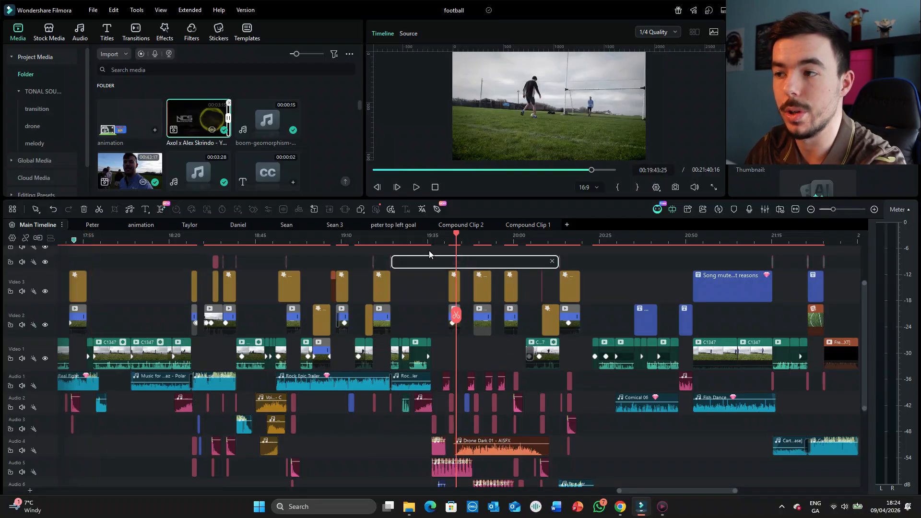
click(169, 272)
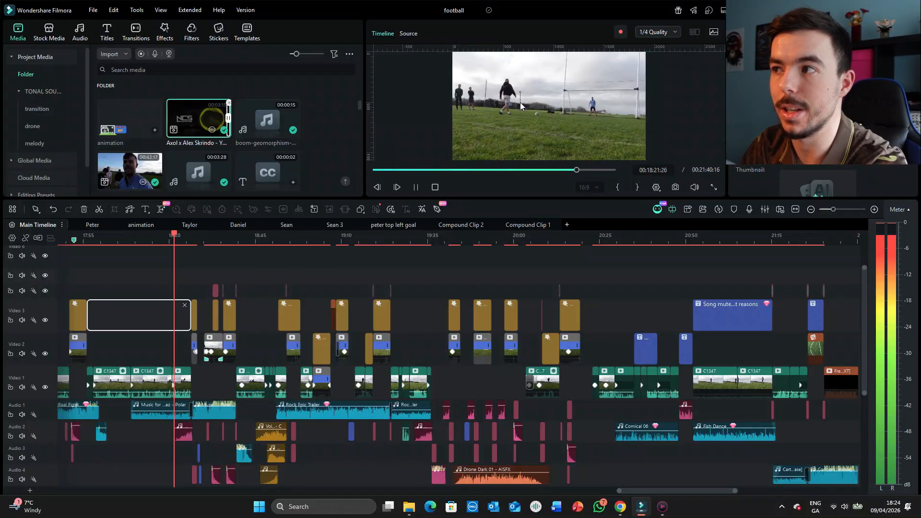
key(space)
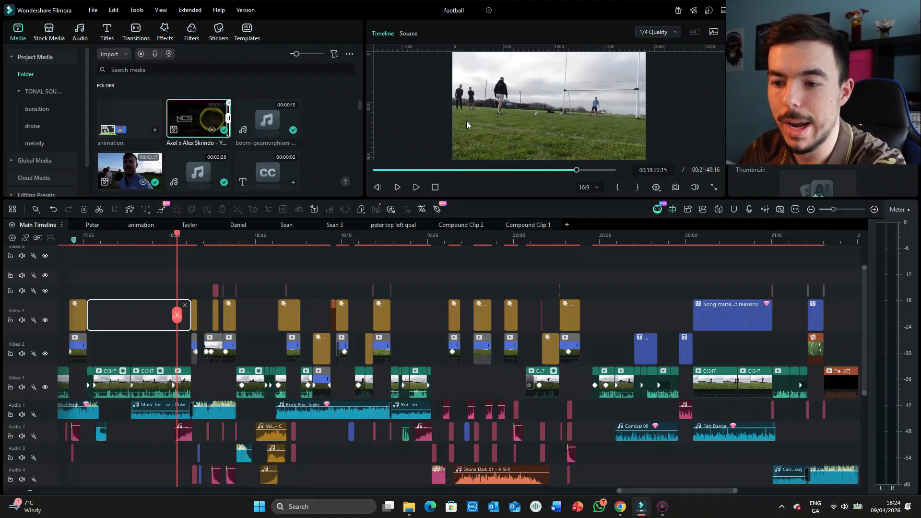
Step: Zoom in on the timeline around 00:18:30 and scrub the music change from 00:18:27:04 to 00:18:28:30
click(836, 210)
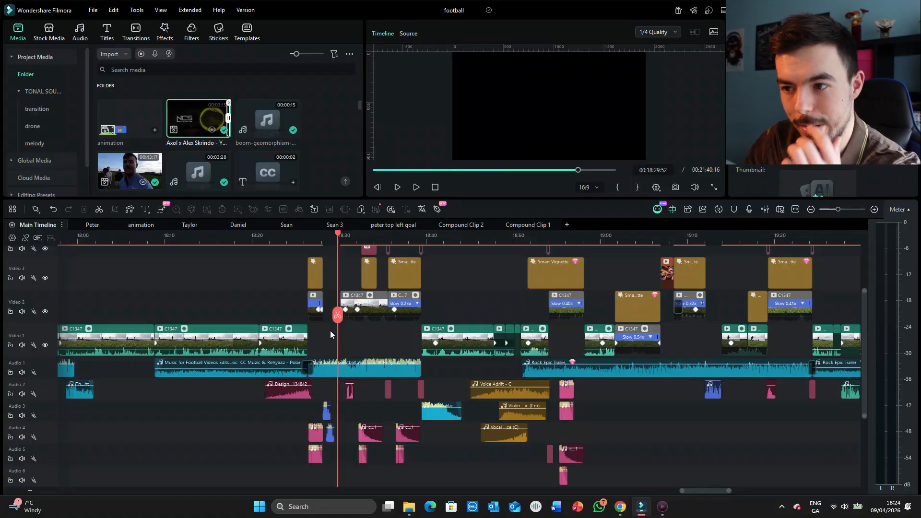
click(313, 250)
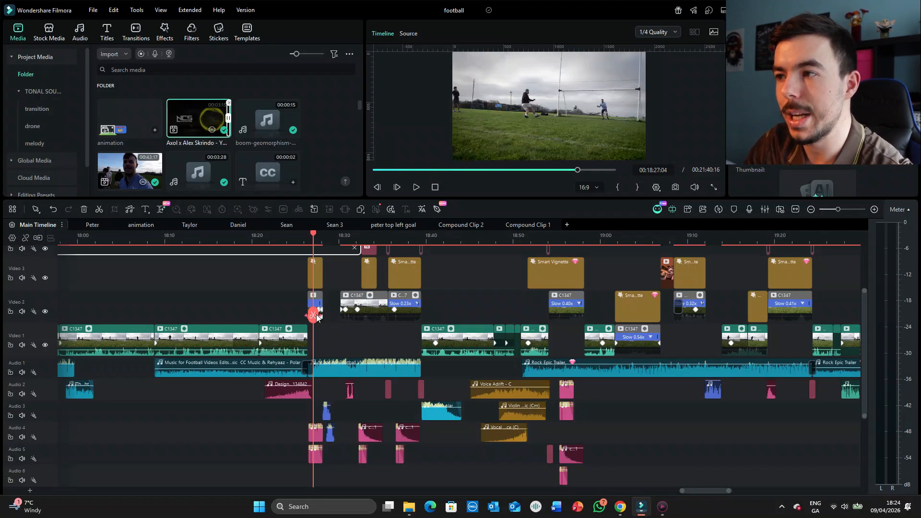
drag(320, 318, 335, 319)
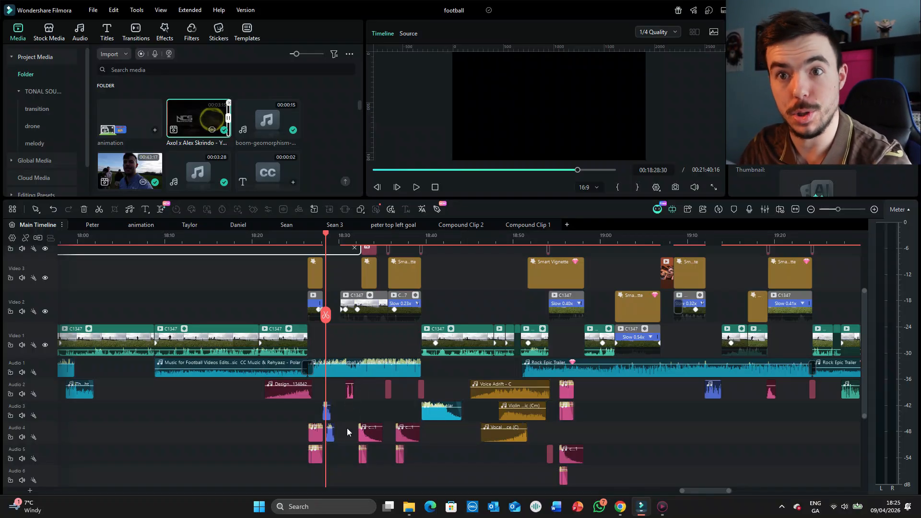
Step: Play the section from 00:18:29:53 over the new music track and its impacts, stopping at 00:18:33:46
click(337, 271)
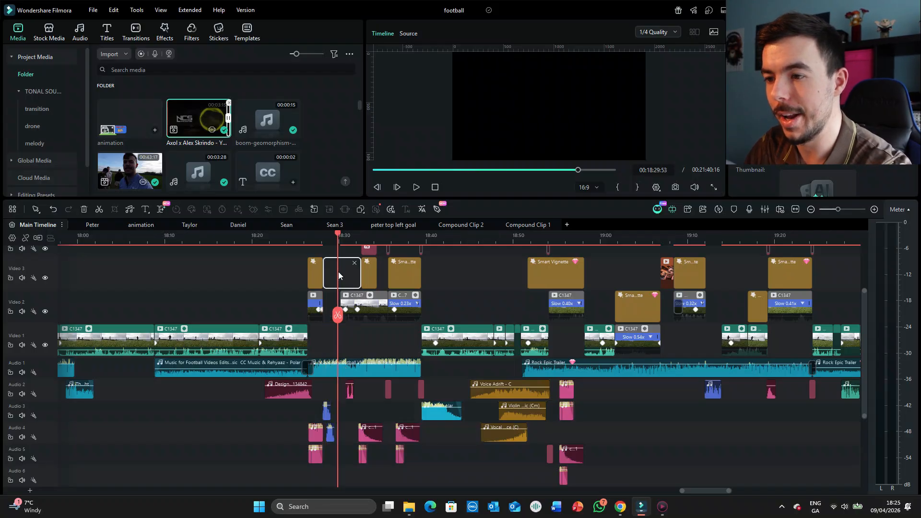
key(space)
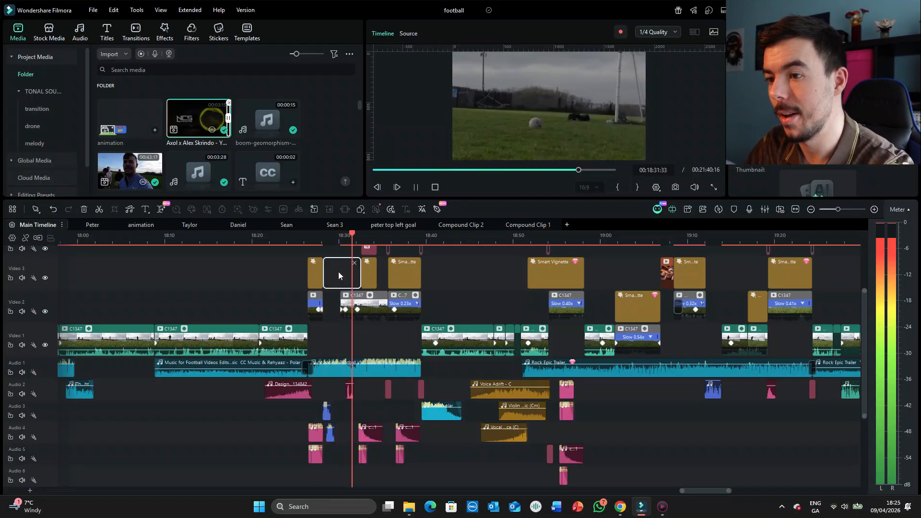
key(space)
key(space)
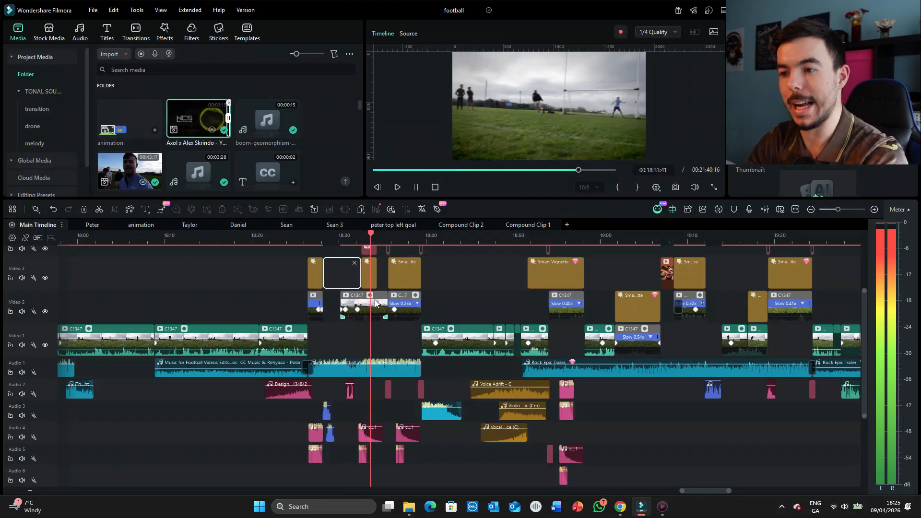
key(space)
scroll(380, 326, up, 2)
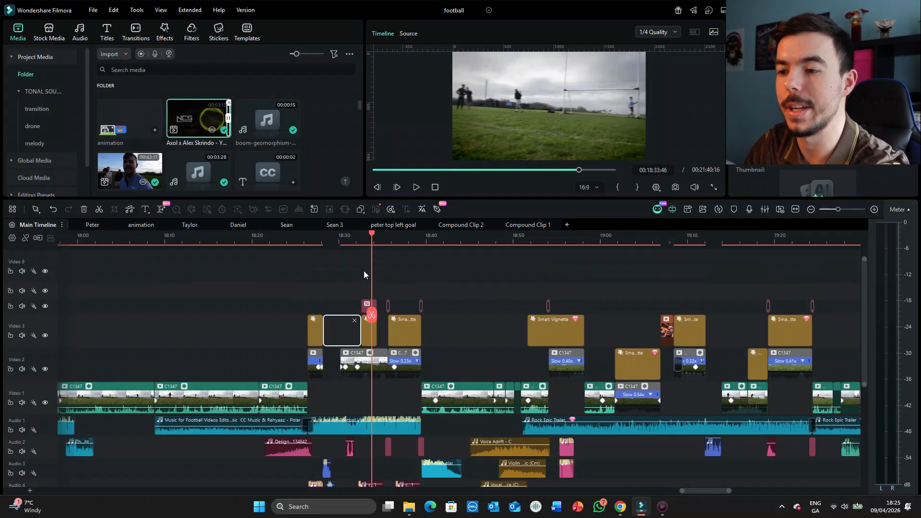
scroll(377, 317, down, 2)
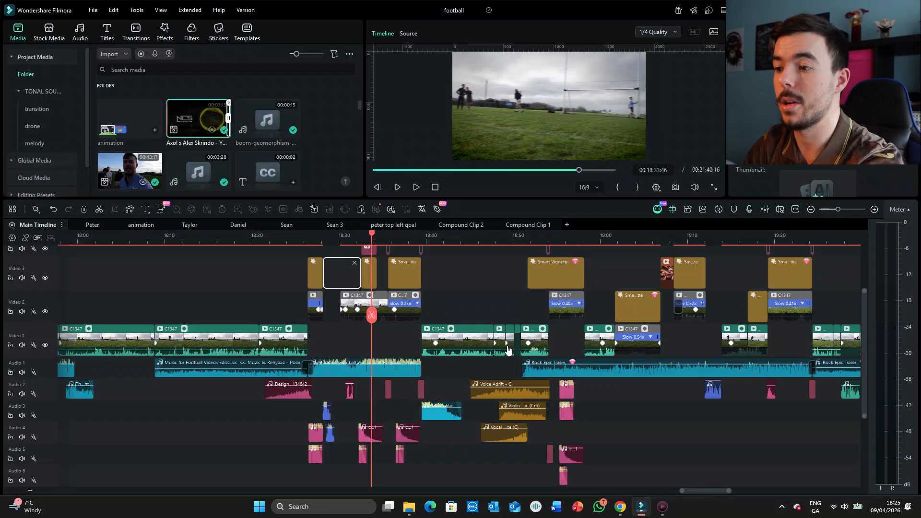
Step: Check the gap before Rock Epic Trailer at 00:18:48:49, and play the build-up from 00:18:45:18, stopping at 00:18:57:48
drag(643, 436, 545, 445)
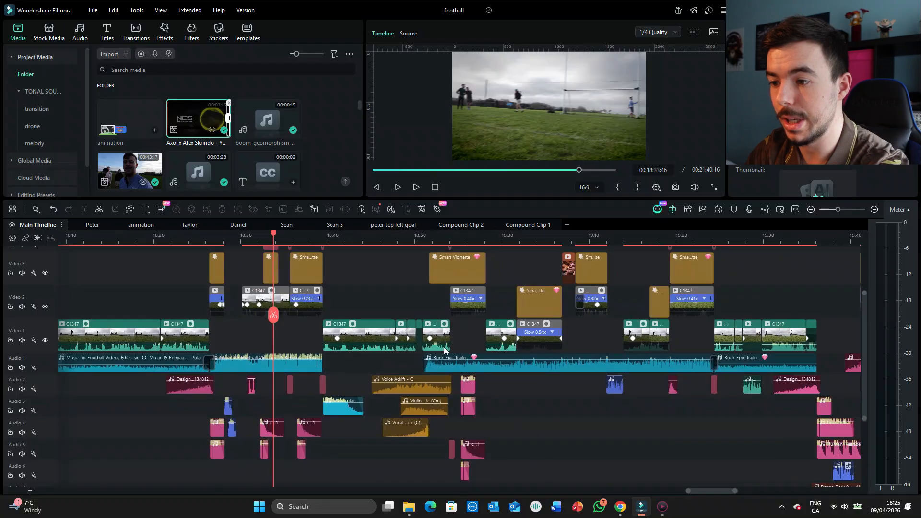
click(403, 298)
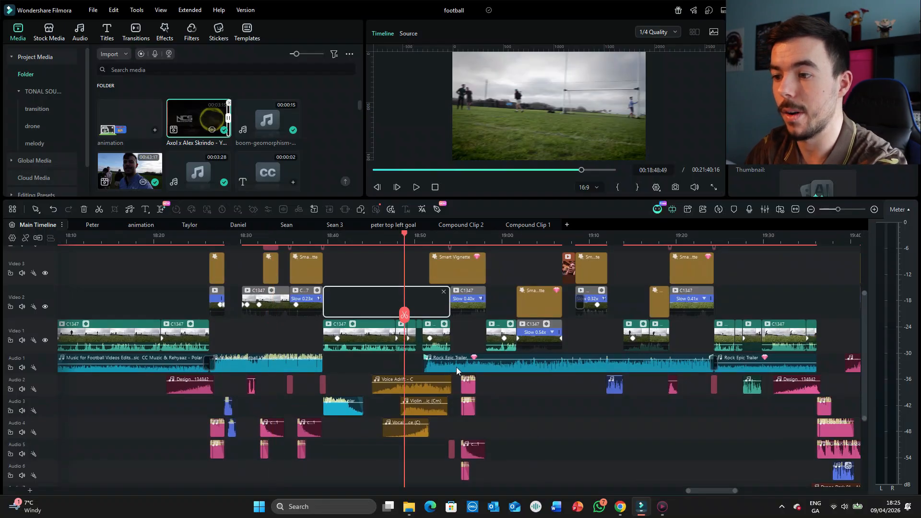
drag(629, 437, 436, 443)
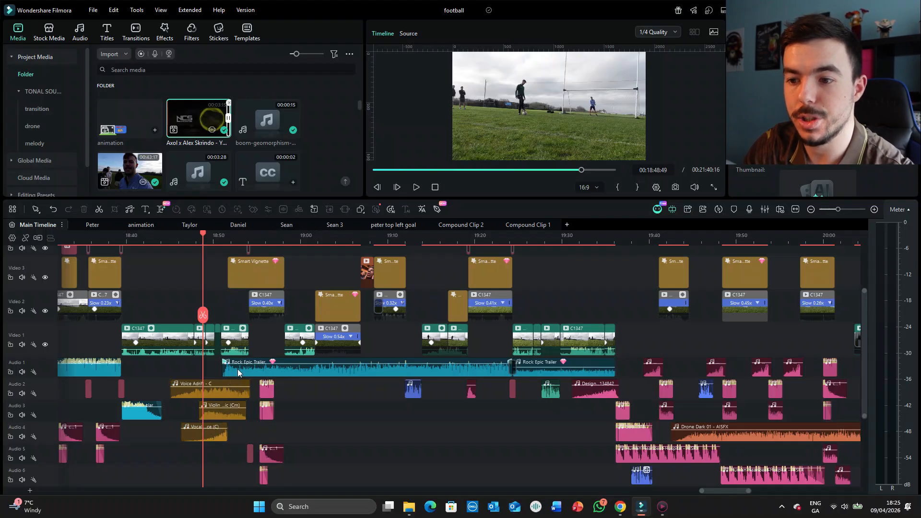
click(172, 318)
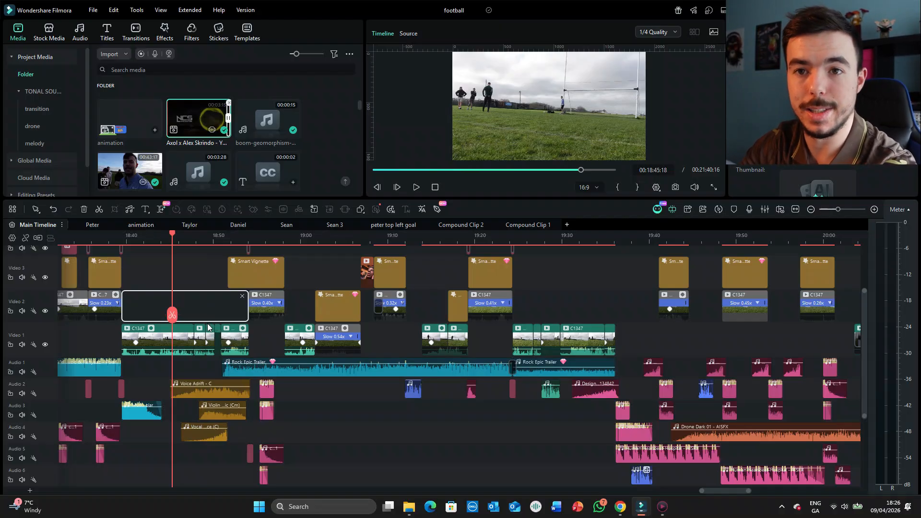
key(space)
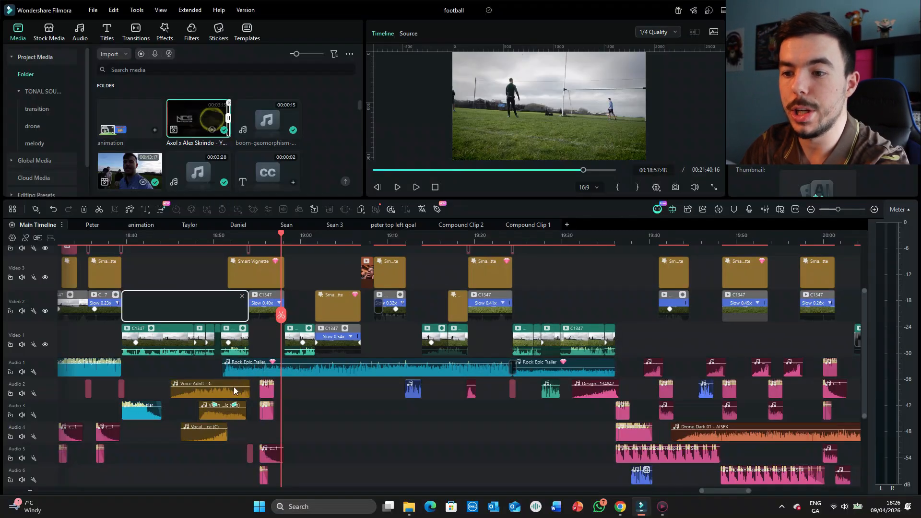
Step: Inspect the layered vocal, Voice Adrift and violin clips leading into Rock Epic Trailer, between 00:18:50:52 and 00:18:52:14
click(221, 372)
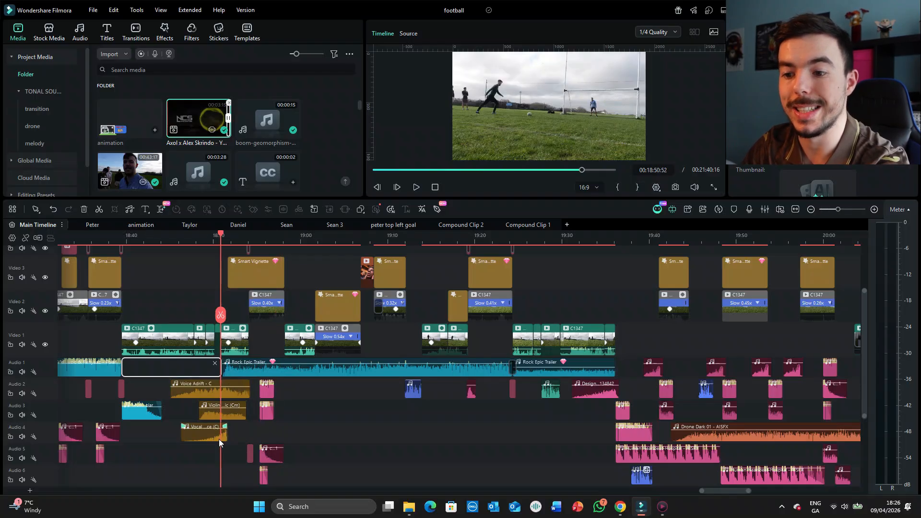
click(220, 440)
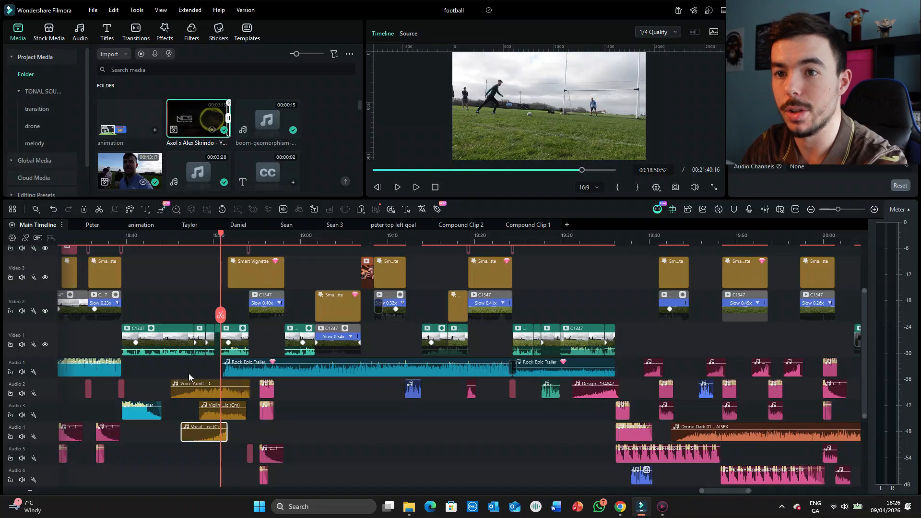
drag(189, 373, 216, 409)
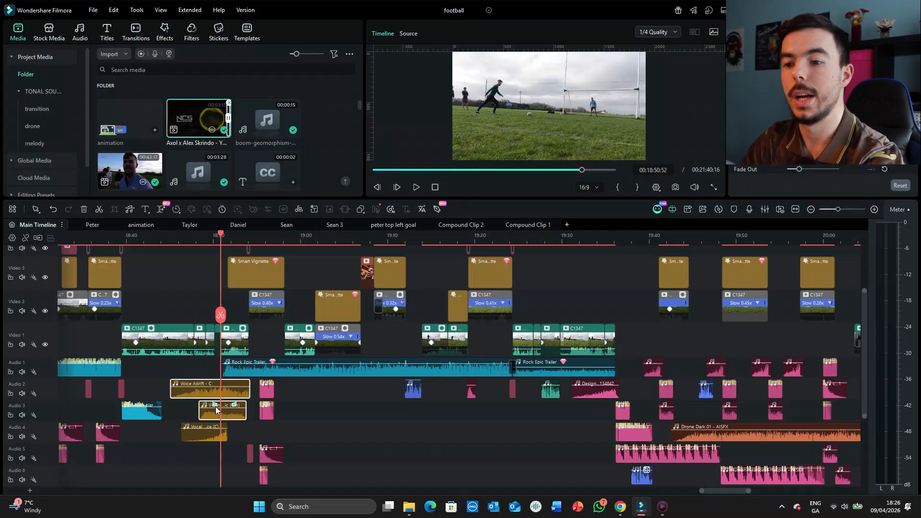
click(233, 428)
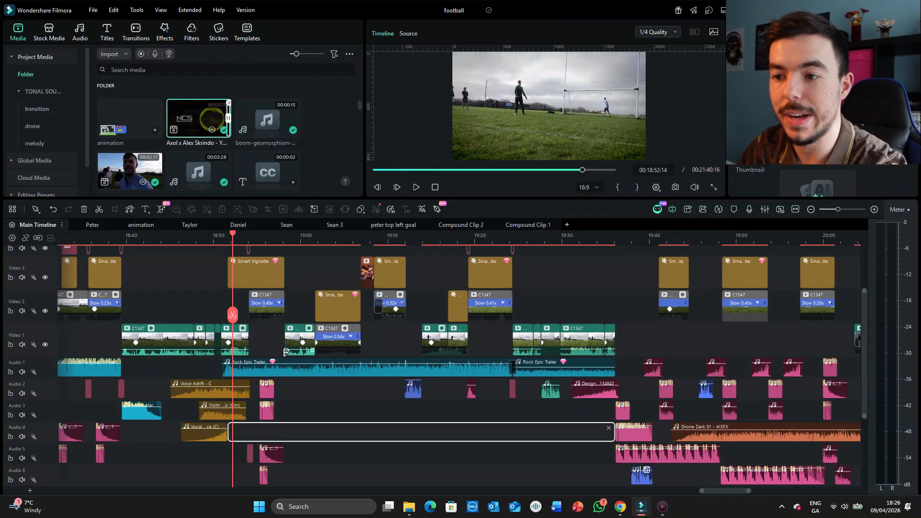
Step: Scrub from just before the stacked impacts at 00:18:54:59 to the 0.54x slow-motion shot at 00:19:05:24
click(257, 244)
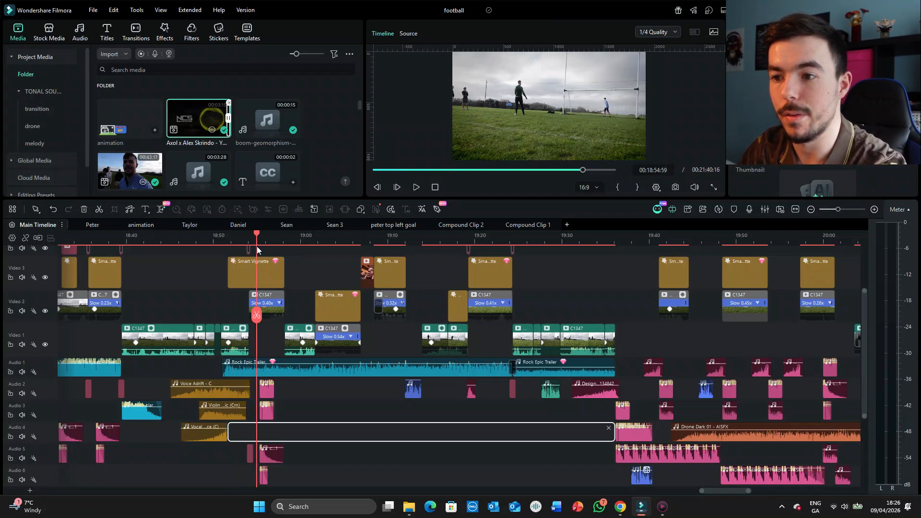
drag(253, 316, 347, 306)
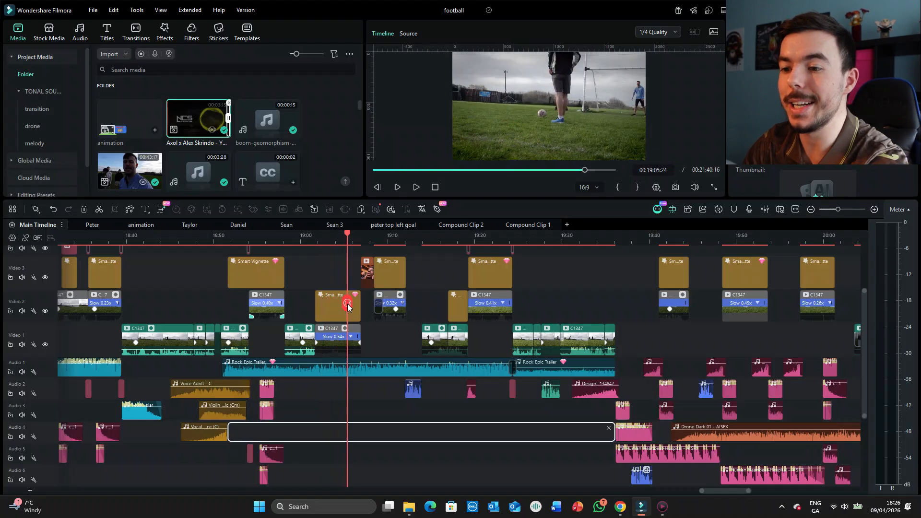
scroll(377, 399, right, 5)
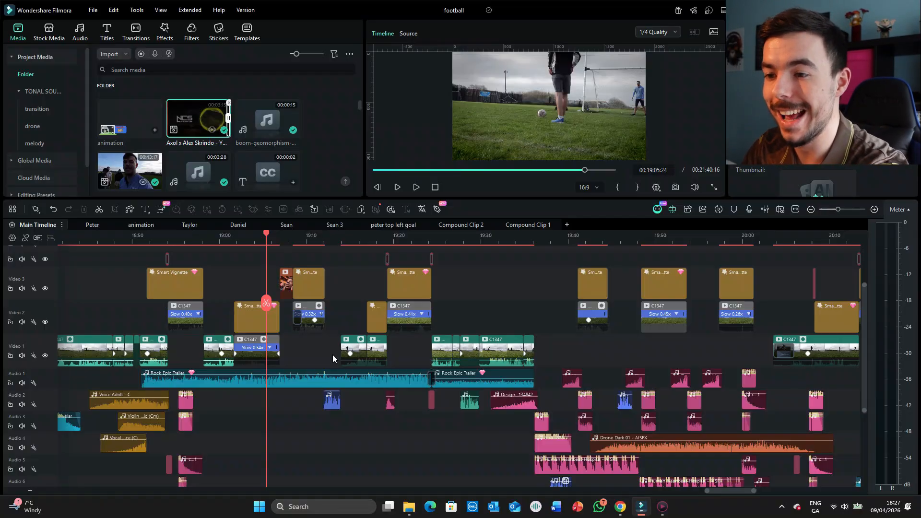
Step: Play the comic insert section from 00:19:04:24, stopping at 00:19:14:31, and select the blue sound effect after it on Audio 2
mouse_move(267, 308)
mouse_down()
mouse_move(327, 330)
mouse_move(283, 314)
mouse_move(258, 318)
mouse_up()
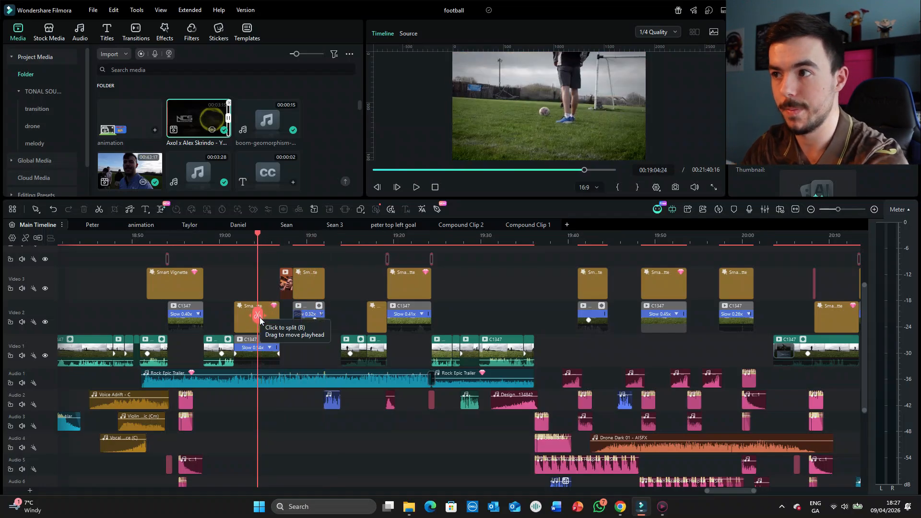
key(space)
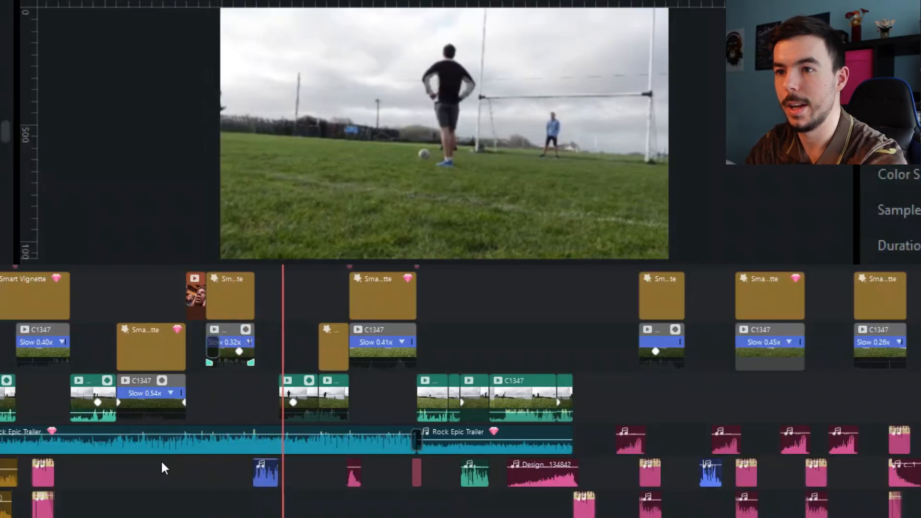
key(space)
click(271, 472)
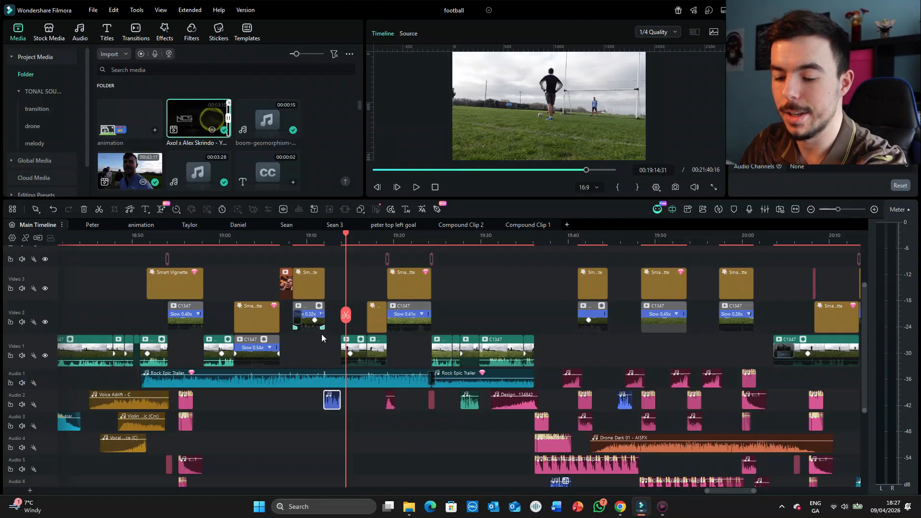
Step: Scrub from 00:19:17:17 past the 0.41x slow-motion shot to the start of the second Rock Epic Trailer clip at 00:19:25:29
scroll(323, 458, right, 5)
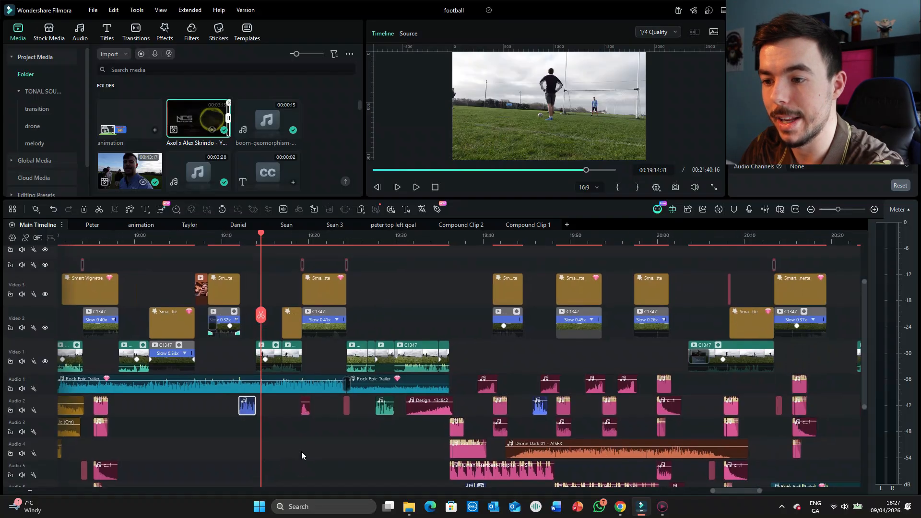
click(285, 291)
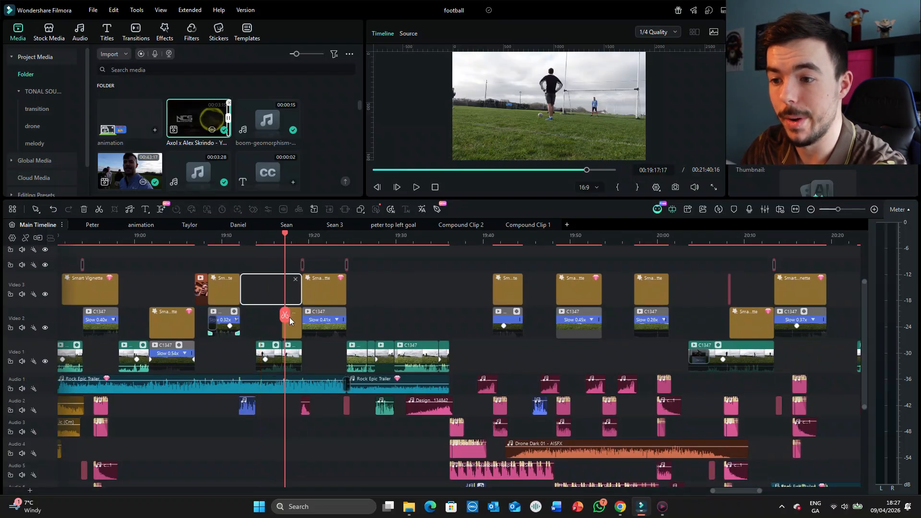
drag(283, 318, 357, 336)
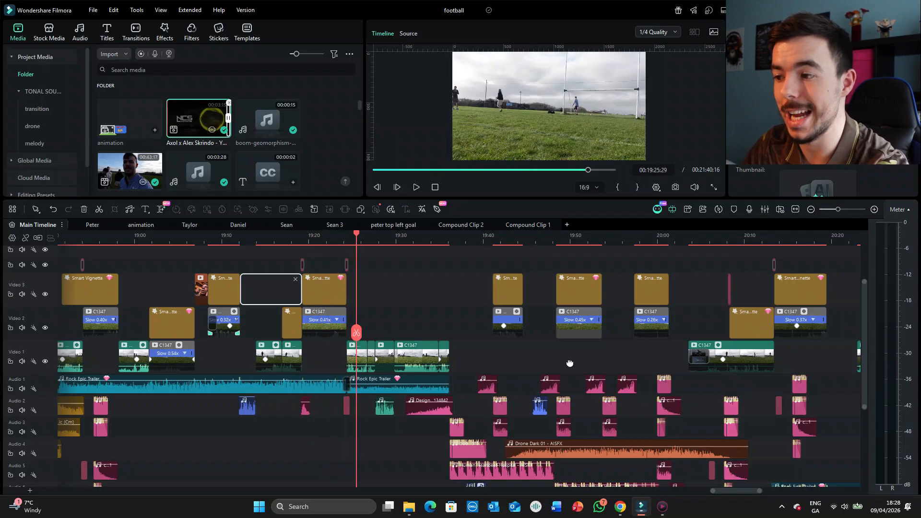
Step: Play the second Rock Epic Trailer clip from around 00:19:28 over the green Audio 2 effect, stopping at 00:19:29:56
drag(570, 363, 420, 353)
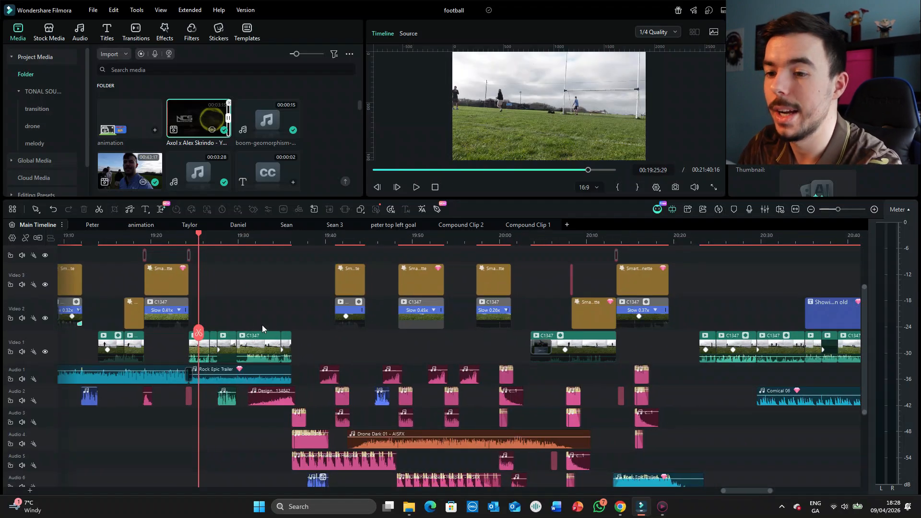
drag(197, 339, 222, 339)
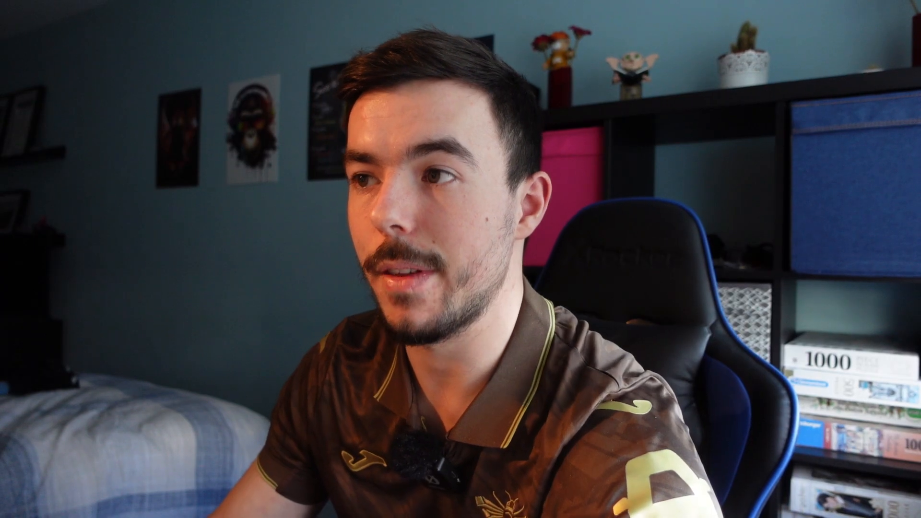
key(space)
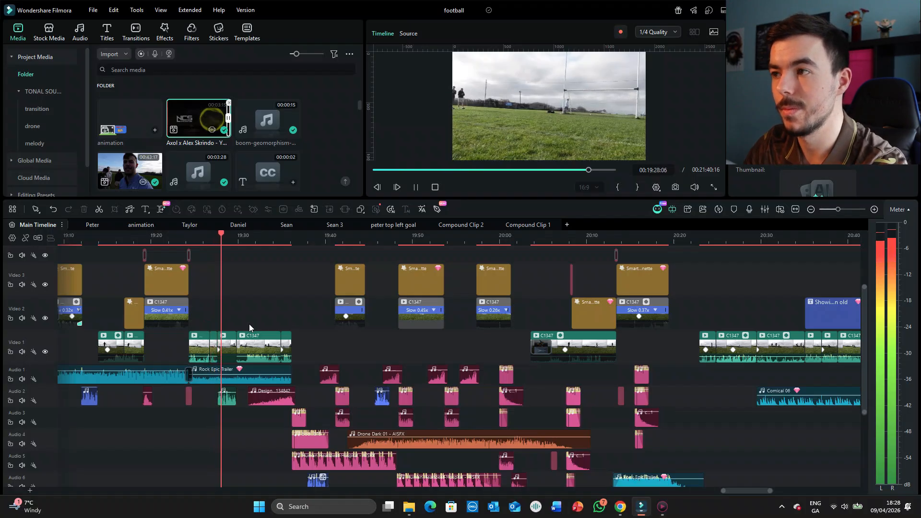
key(space)
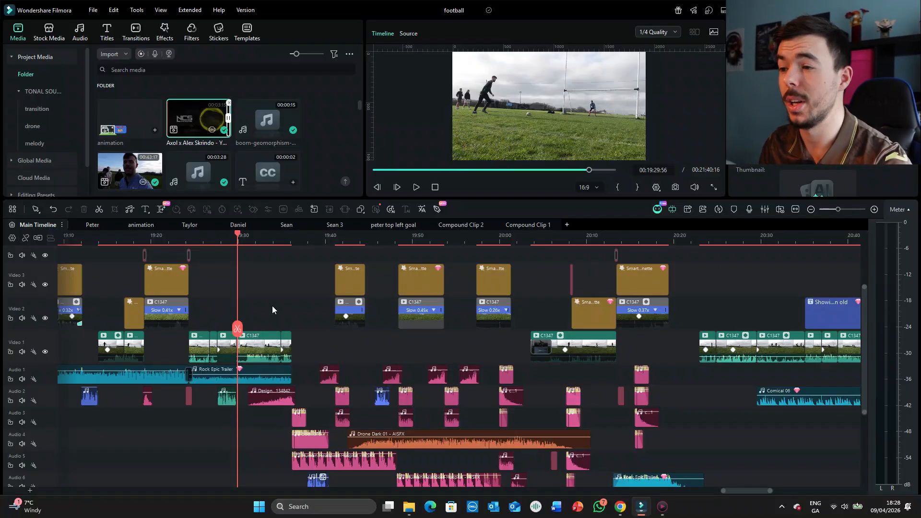
Step: Play the riser from 00:19:31:33 into the cut to black, stopping at 00:19:36:49, and survey the effects and drones layered there
scroll(272, 306, up, 1)
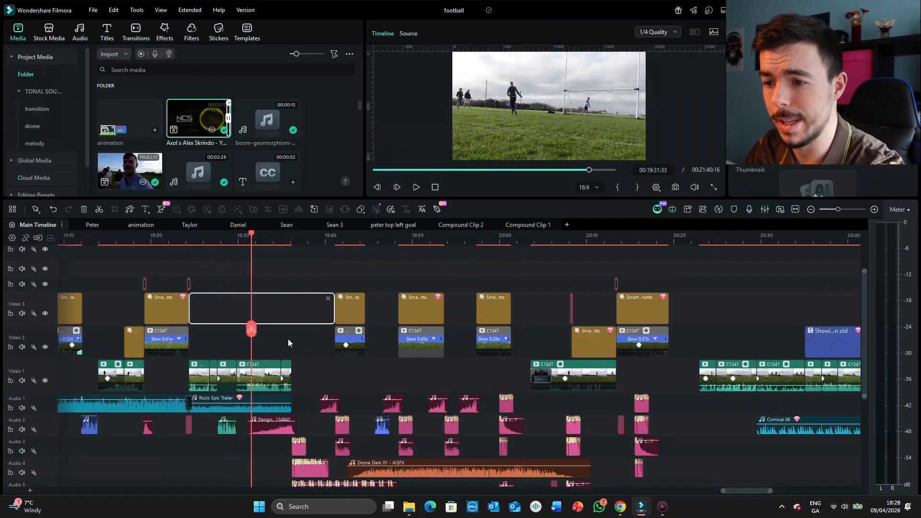
scroll(288, 341, down, 2)
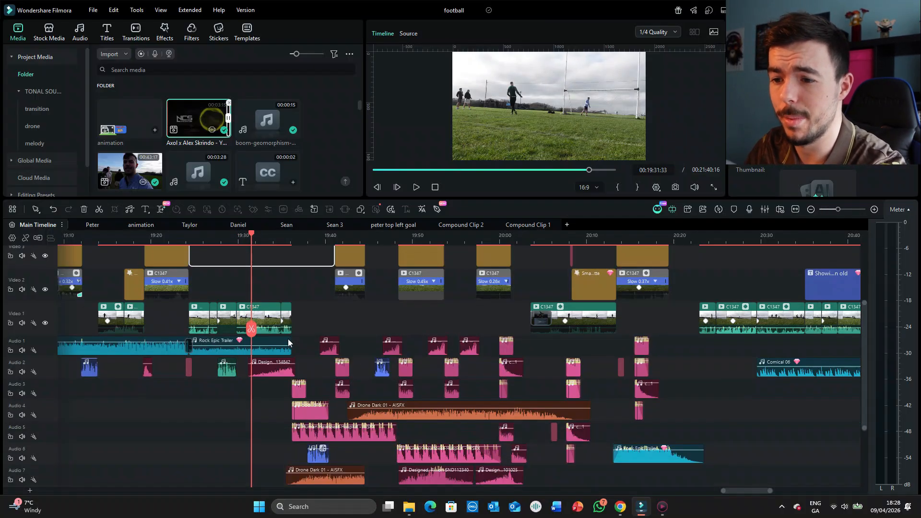
scroll(288, 339, up, 2)
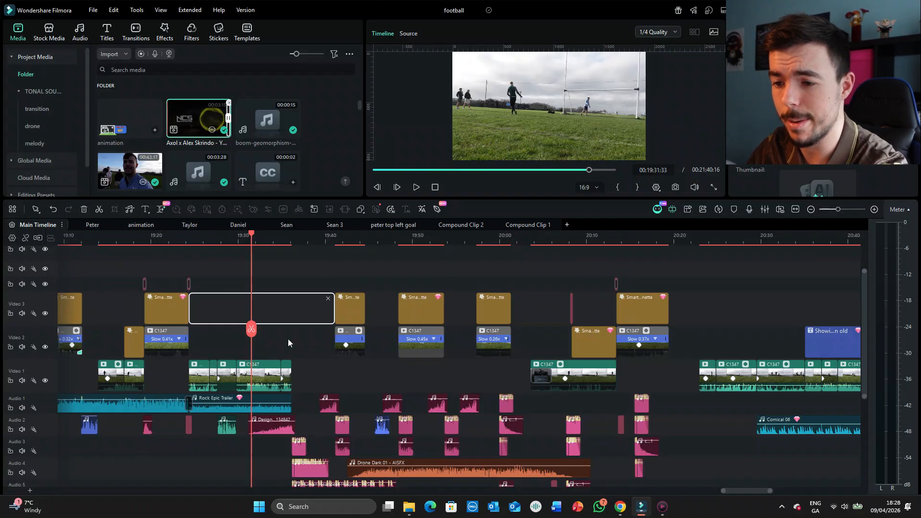
key(space)
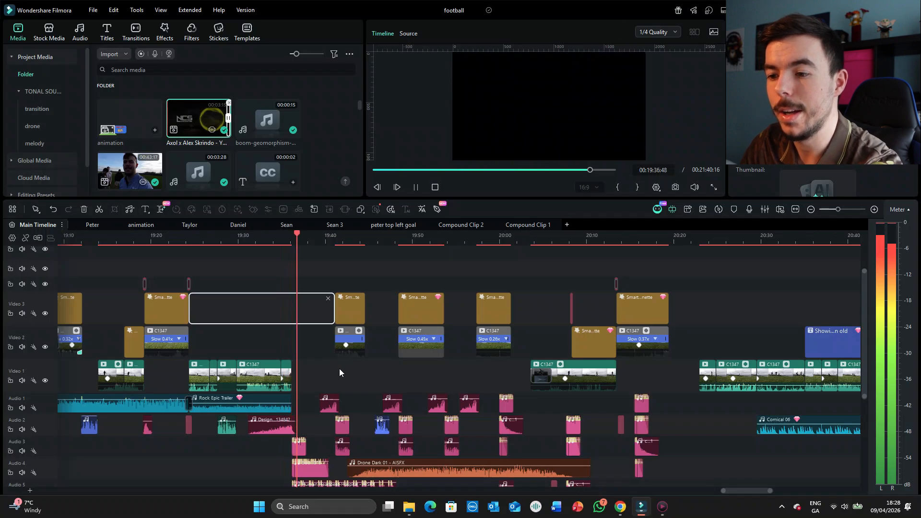
key(space)
scroll(339, 369, down, 2)
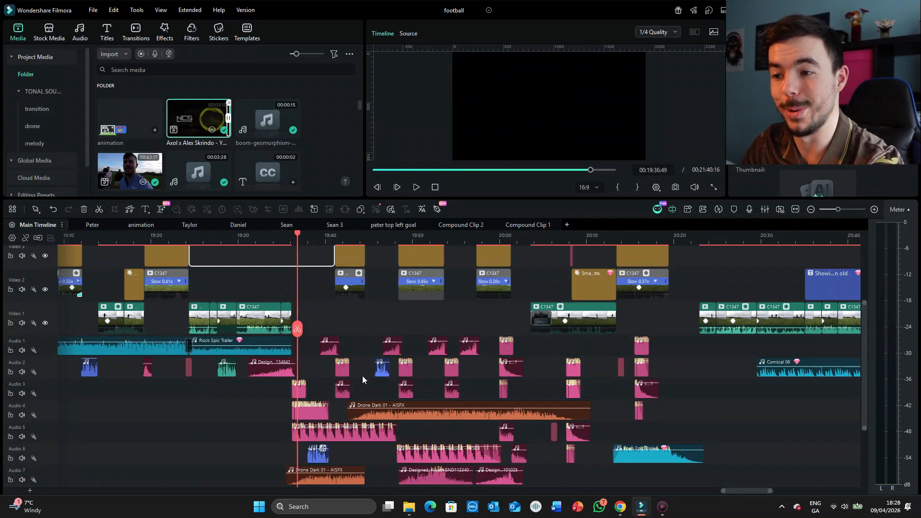
Step: Play the cut-to-black section from 00:19:36:49 over the second Drone Dark 01 clip, stopping at 00:19:50:12
scroll(494, 325, right, 5)
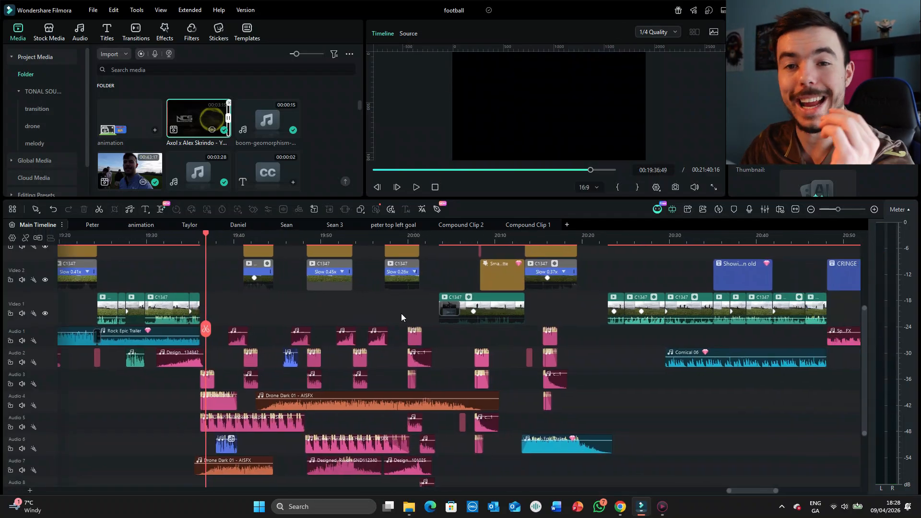
scroll(401, 312, up, 1)
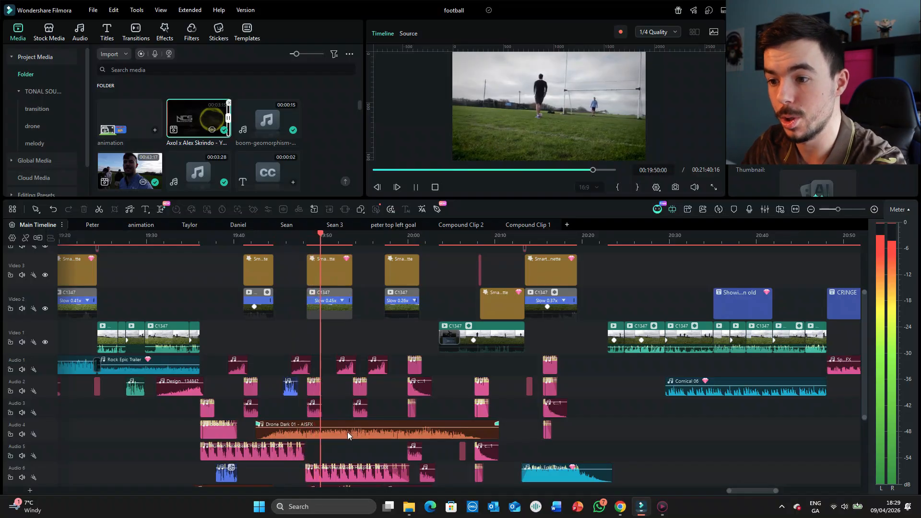
key(space)
scroll(348, 425, down, 2)
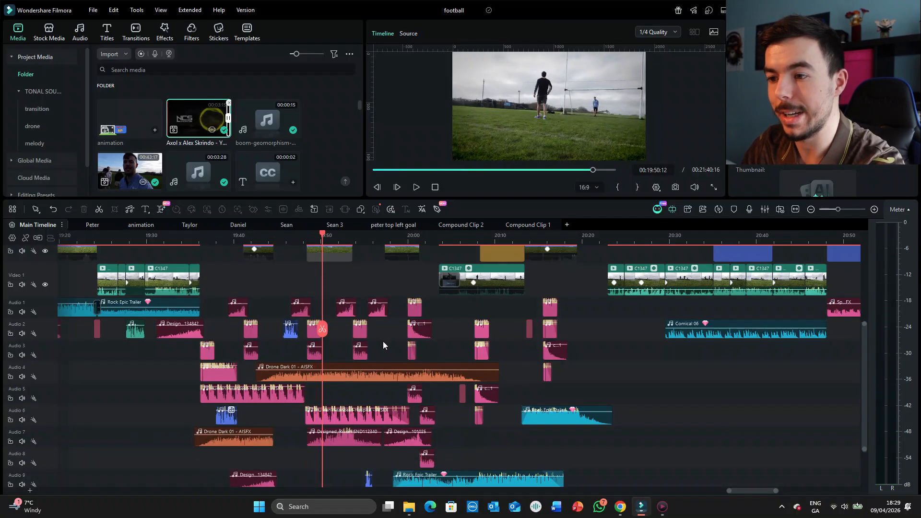
scroll(379, 382, up, 1)
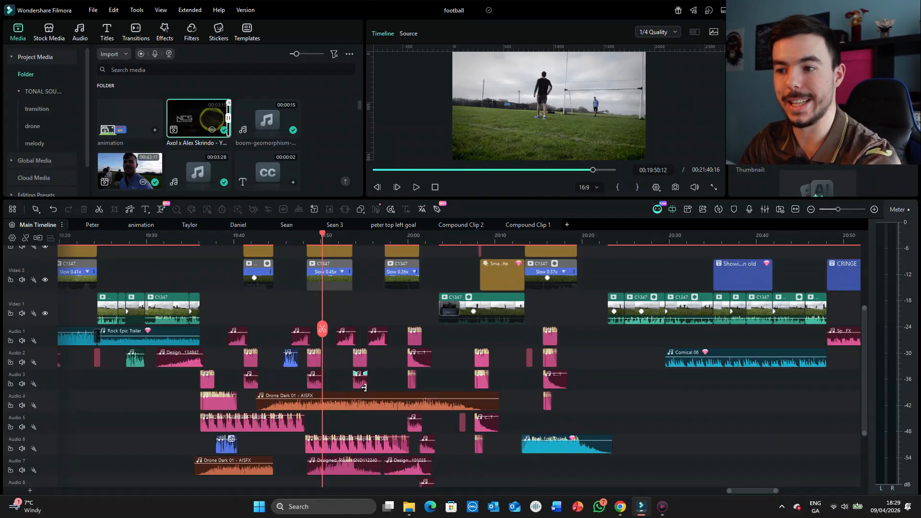
Step: Go to 00:19:59:47 in the slow-motion shot before 20:00 and examine the audio layers stacked under it down to Audio 10
scroll(364, 387, up, 2)
click(406, 264)
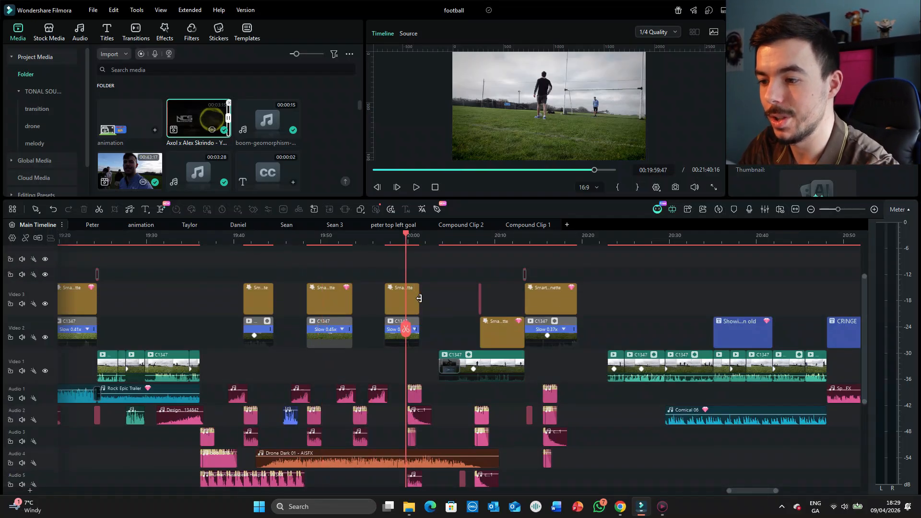
scroll(451, 340, down, 3)
scroll(485, 439, down, 1)
scroll(485, 439, right, 2)
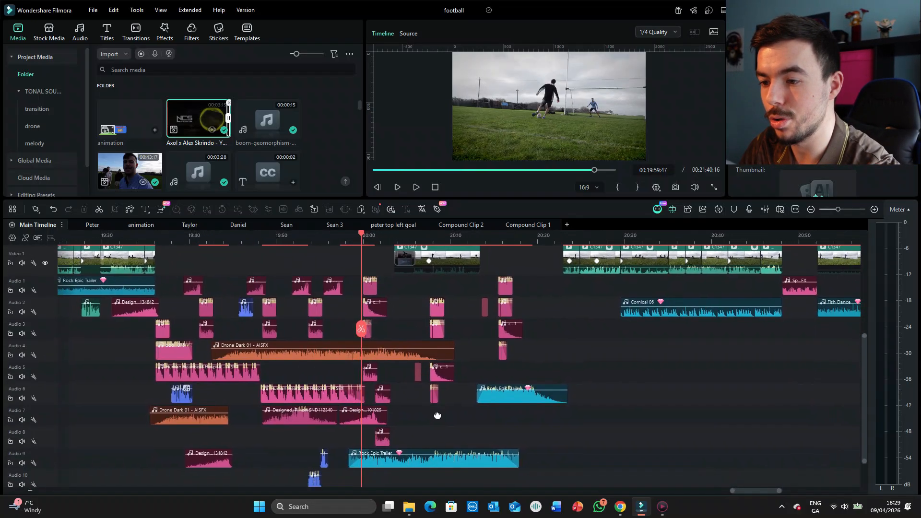
Step: Play from 00:19:57:48 over the Rock Epic Trailer clip on Audio 9, stopping at 00:20:10:25, and survey the surrounding effects
click(341, 293)
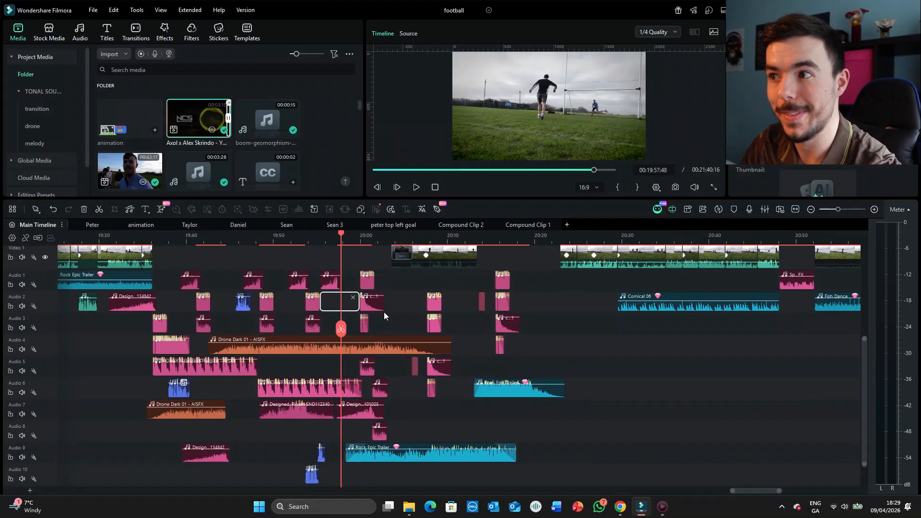
scroll(384, 312, up, 1)
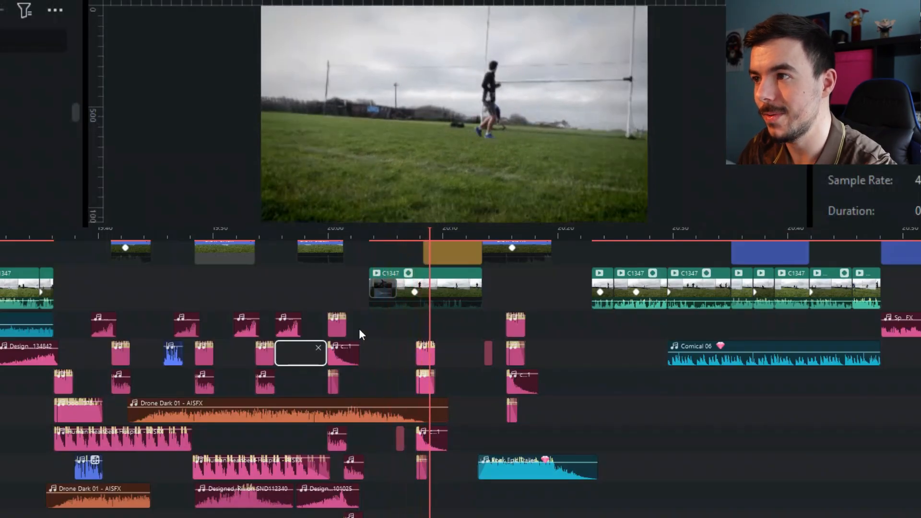
key(space)
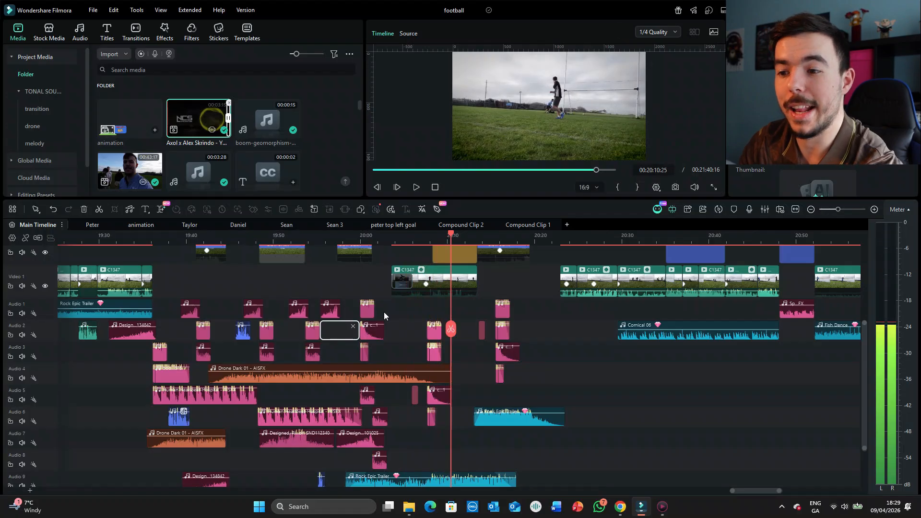
scroll(410, 319, down, 3)
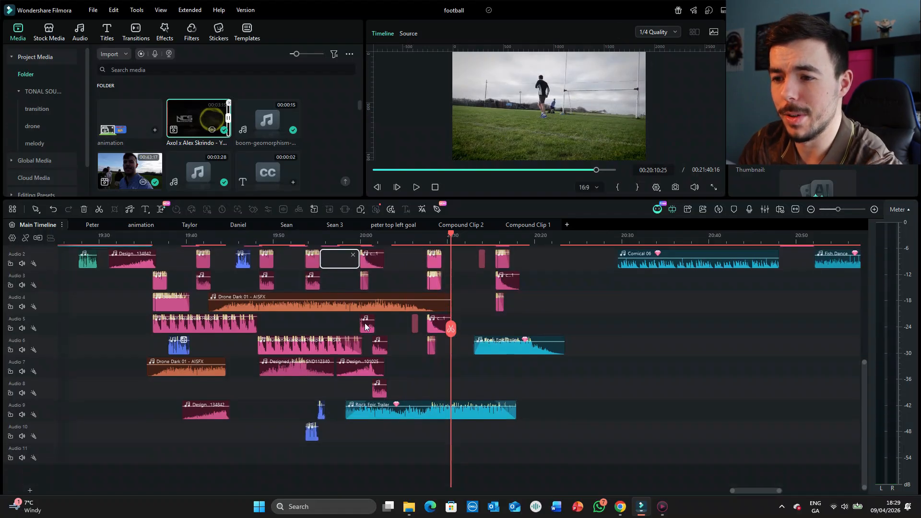
scroll(365, 326, up, 3)
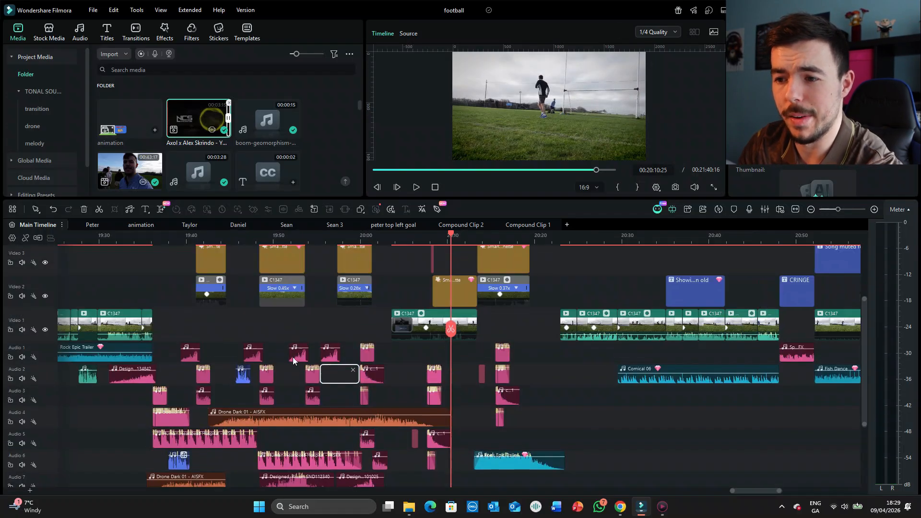
Step: Play the 0.37x slow-motion shot from around 00:20:14 through its layered impacts, stopping at 00:20:17:57
drag(559, 369, 360, 388)
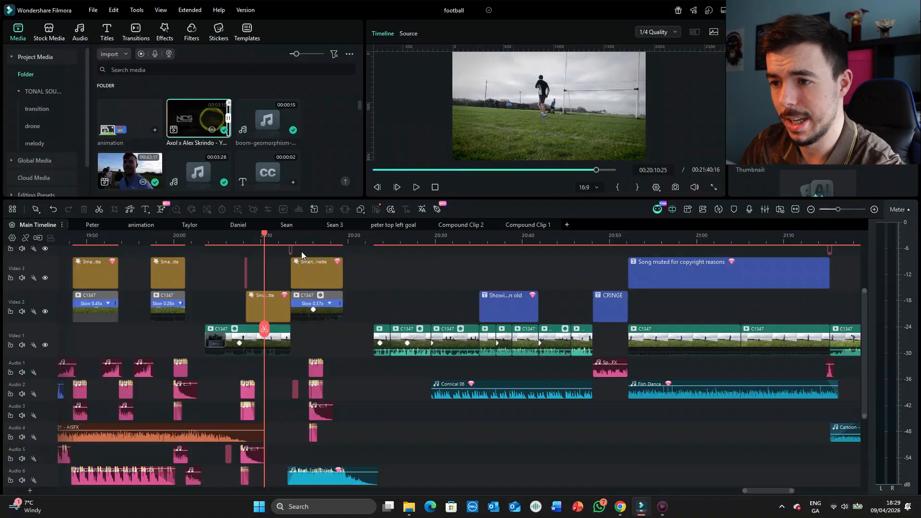
key(space)
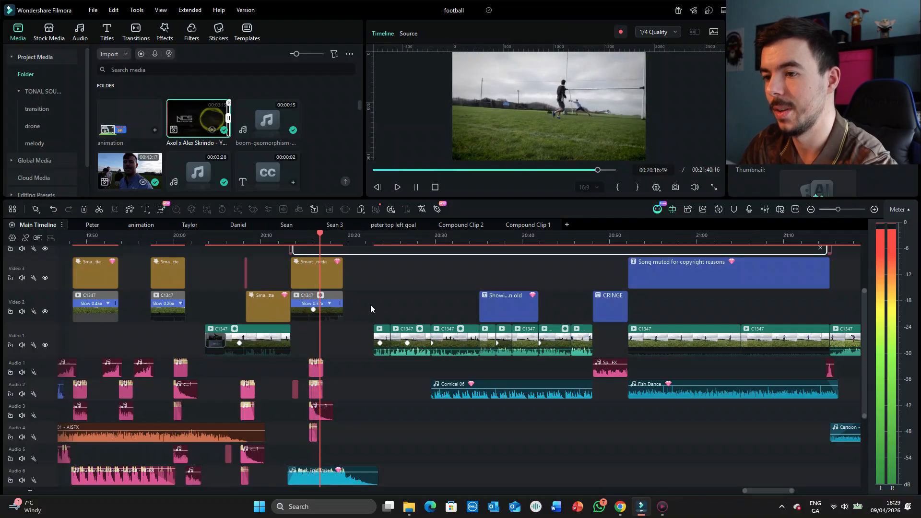
key(space)
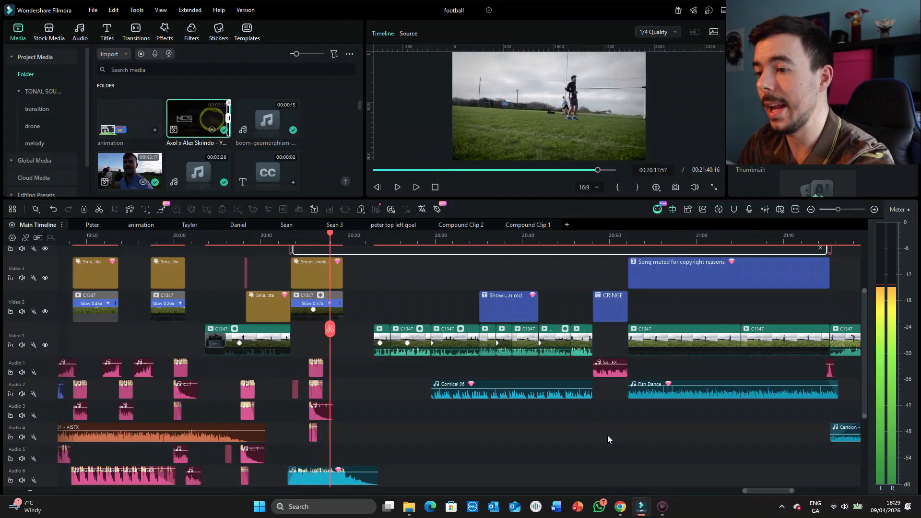
Step: Check the comic ending at 00:20:39:49 over Comical 06 and at 00:20:58:35 under the "Song muted for copyright reasons" title
drag(501, 429, 375, 455)
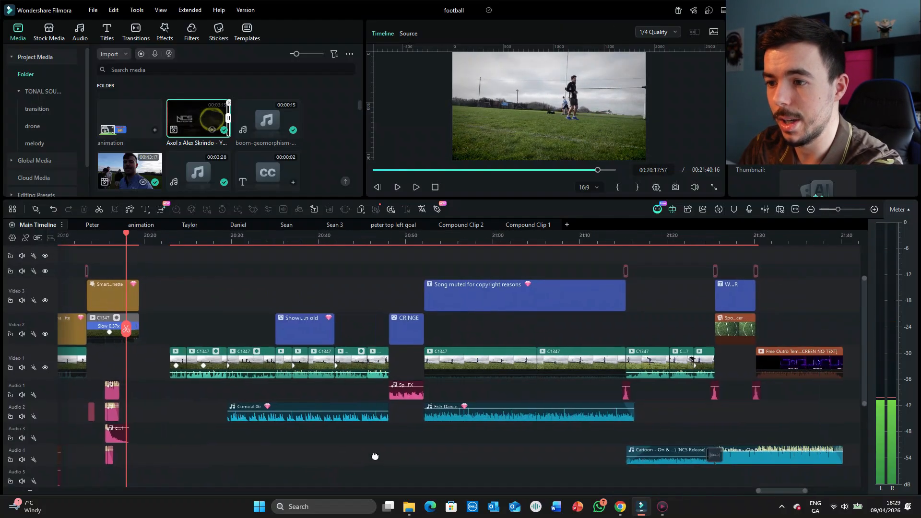
click(317, 287)
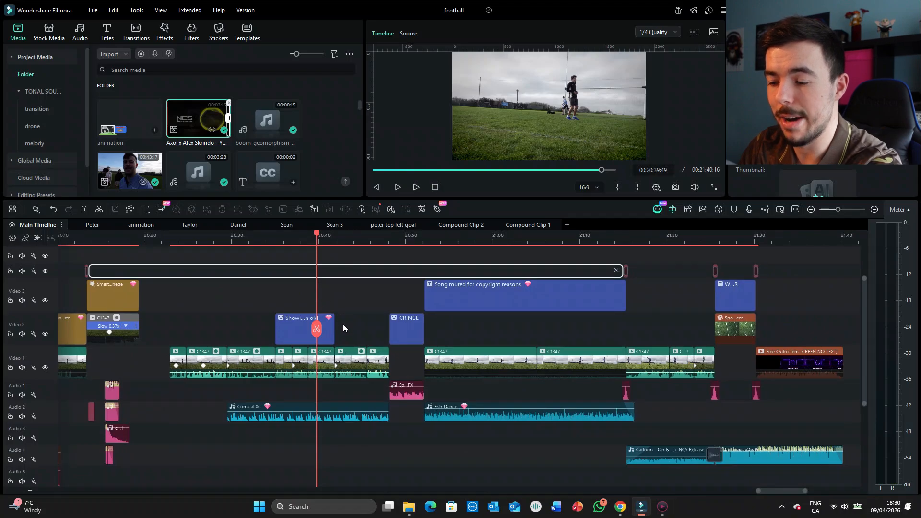
drag(507, 463, 472, 461)
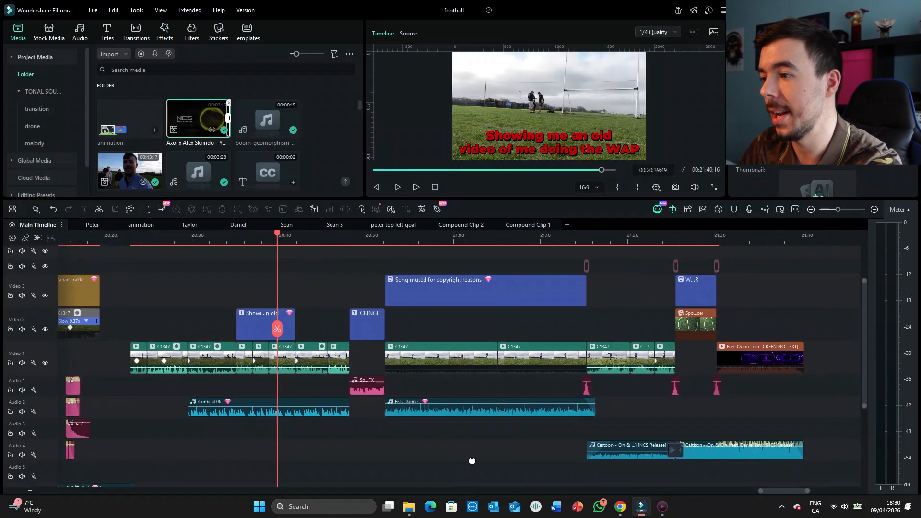
click(441, 262)
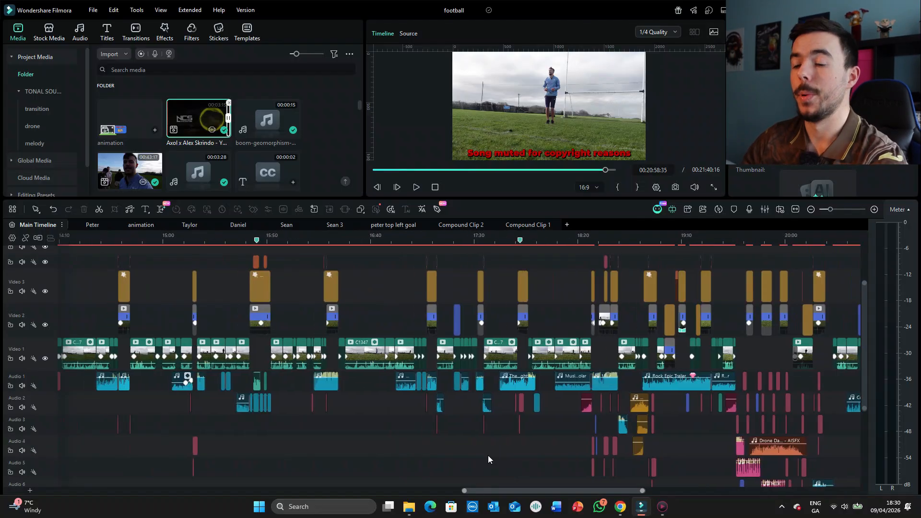
Step: Survey the audio layout of the whole edit on the Main Timeline, from the ending back to around 00:08:20
drag(487, 456, 513, 455)
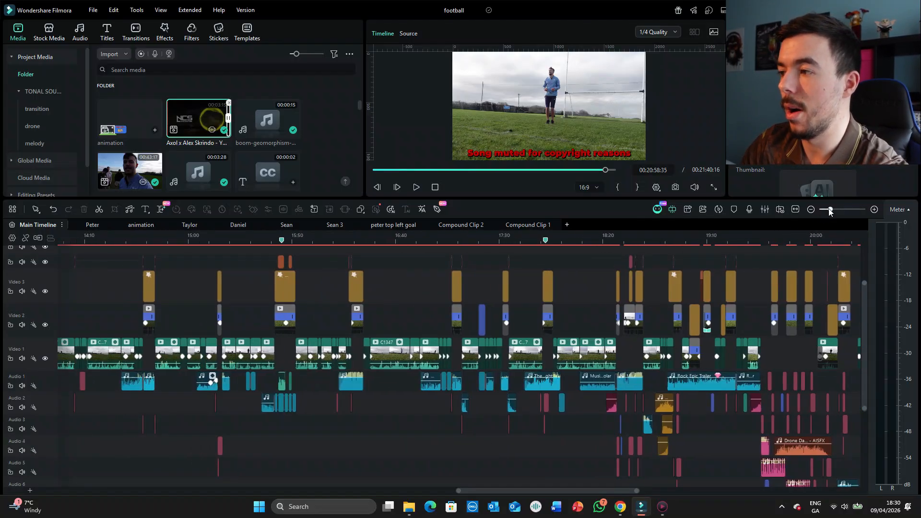
drag(829, 209, 825, 209)
drag(551, 399, 708, 407)
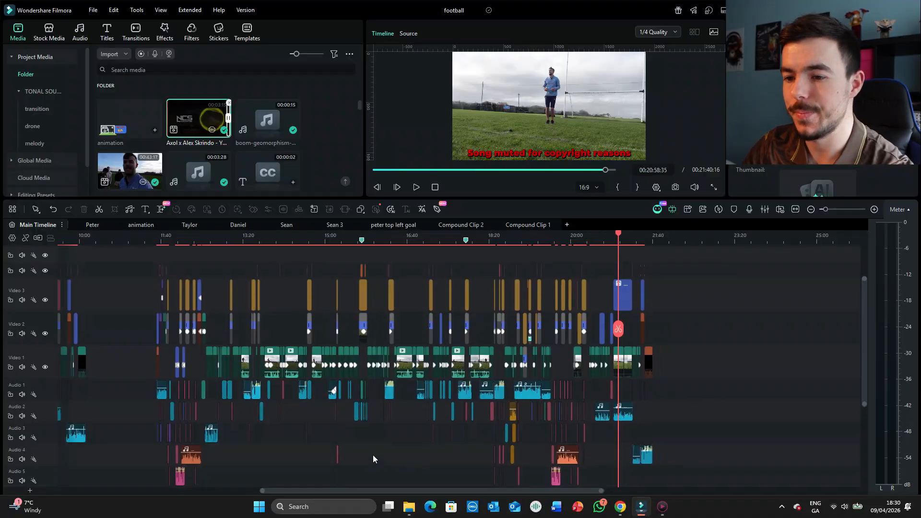
drag(373, 454, 432, 437)
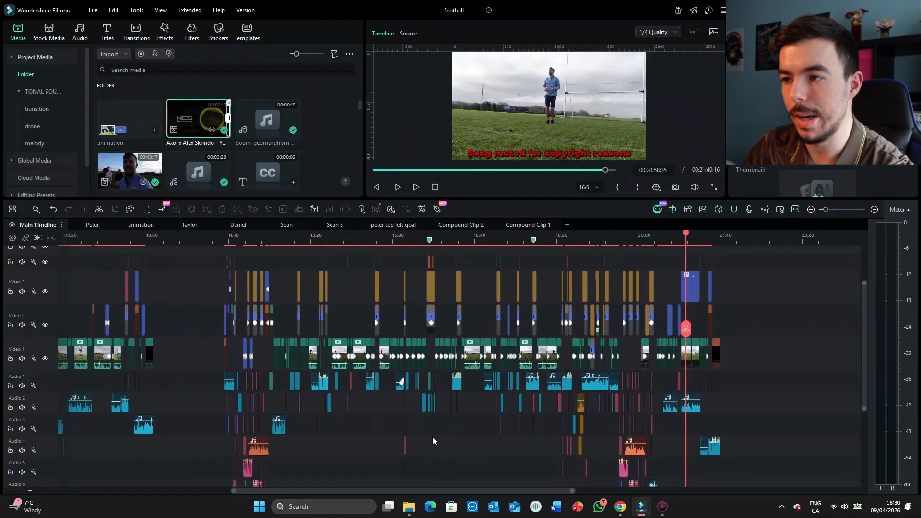
click(307, 322)
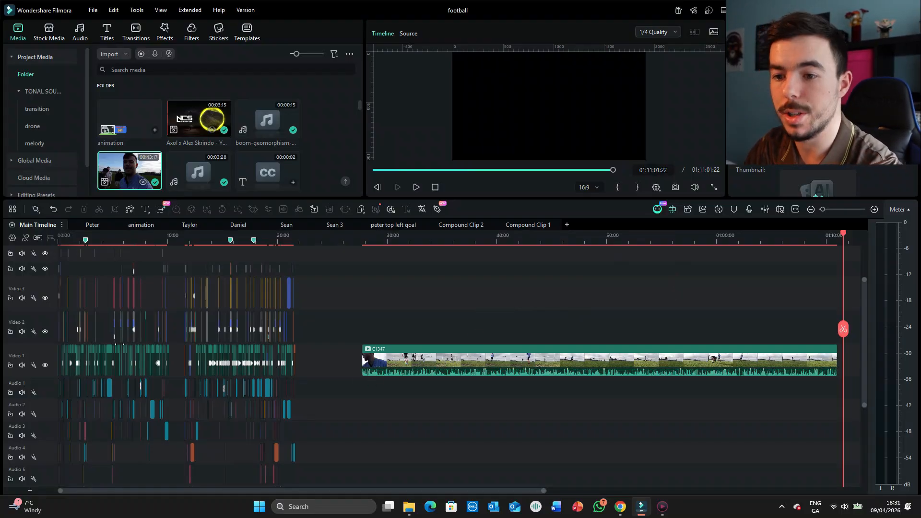
Step: Check the first half at 00:08:52:16 and the breathing caption at 00:09:13:14, examining the surrounding audio layers in detail
click(154, 275)
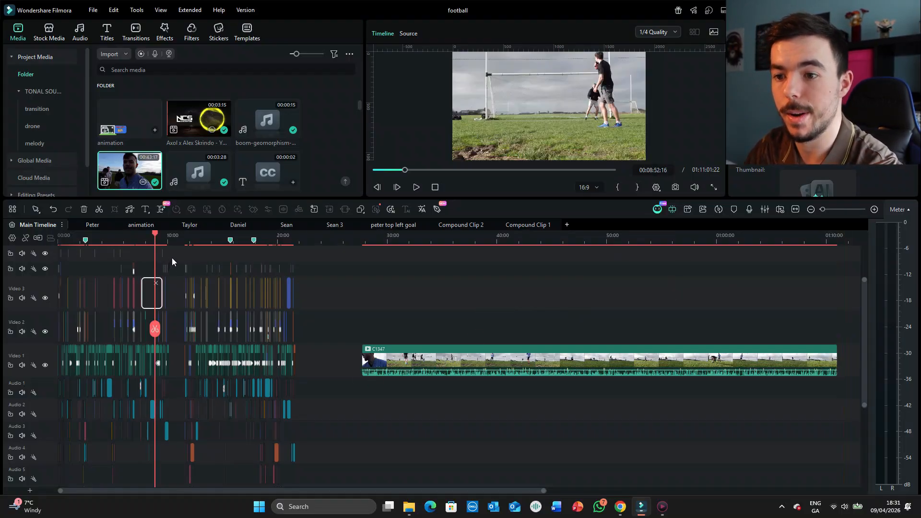
click(172, 259)
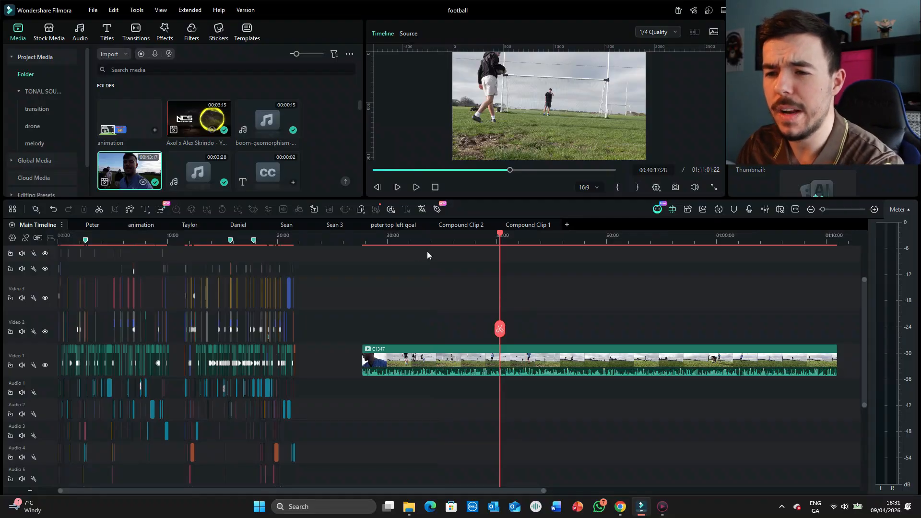
click(159, 271)
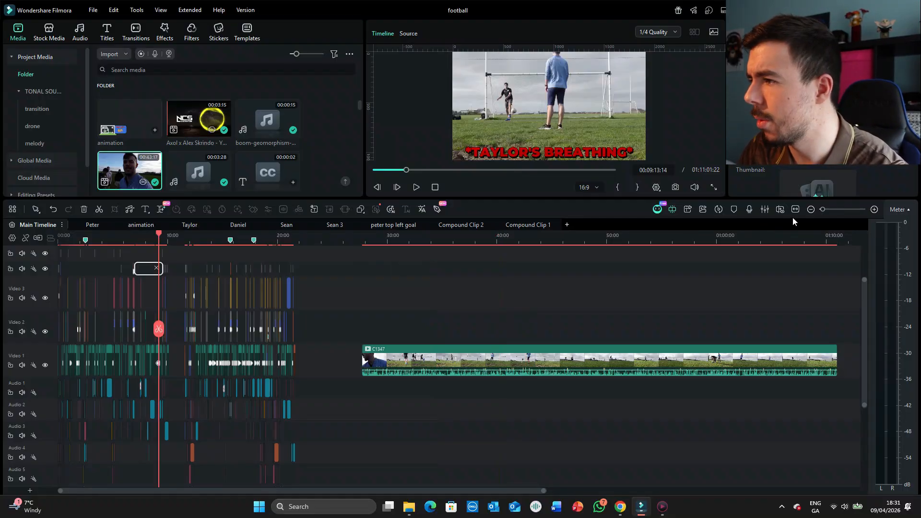
click(831, 209)
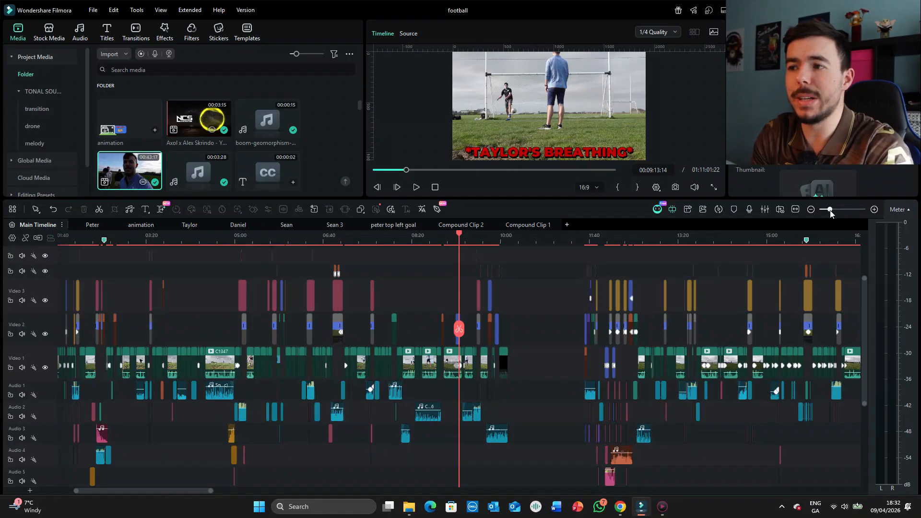